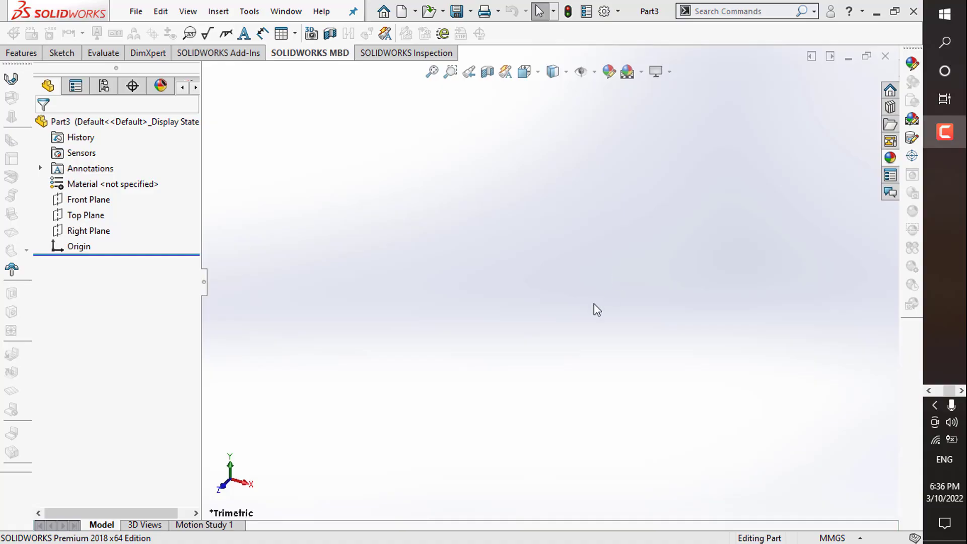
# Show the Features tools for the empty new part, Part3
pyautogui.click(18, 53)
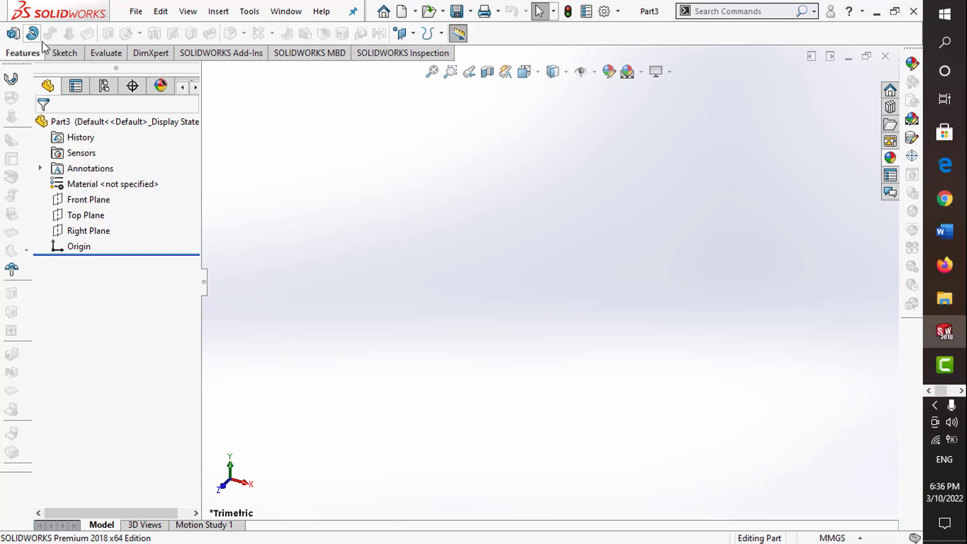
# Sketch a circle at the origin on the Front Plane, dimensioned to 66 mm diameter
pyautogui.click(57, 53)
pyautogui.click(13, 33)
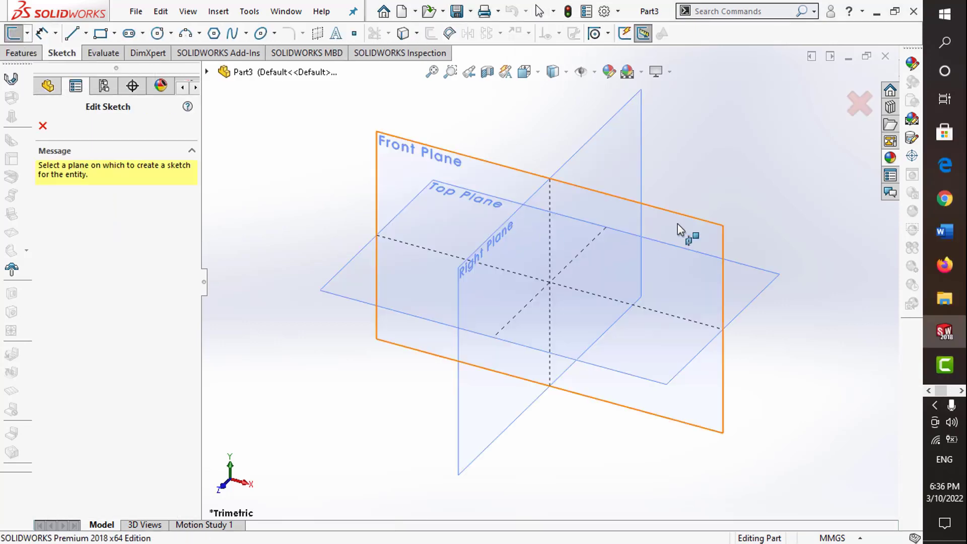
pyautogui.click(698, 227)
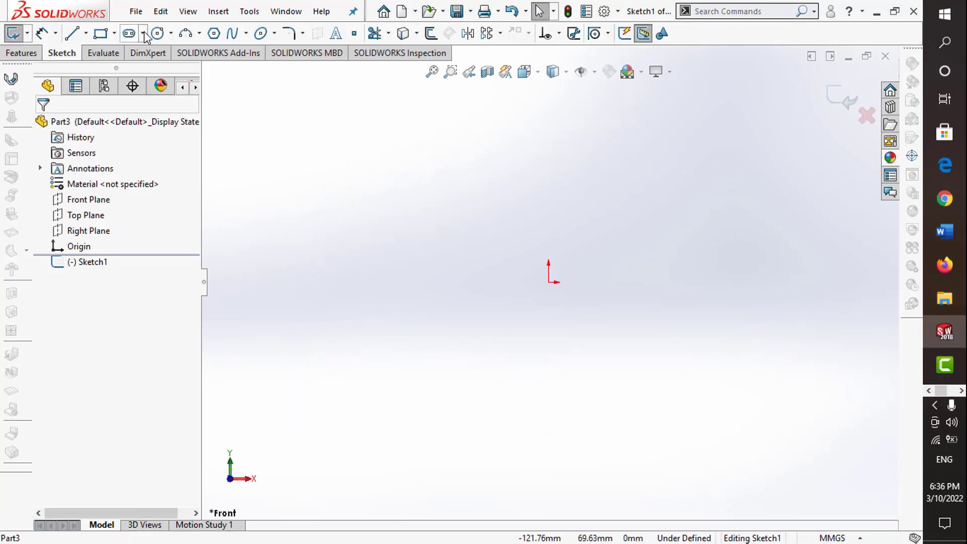
pyautogui.click(157, 33)
pyautogui.click(549, 282)
pyautogui.click(593, 192)
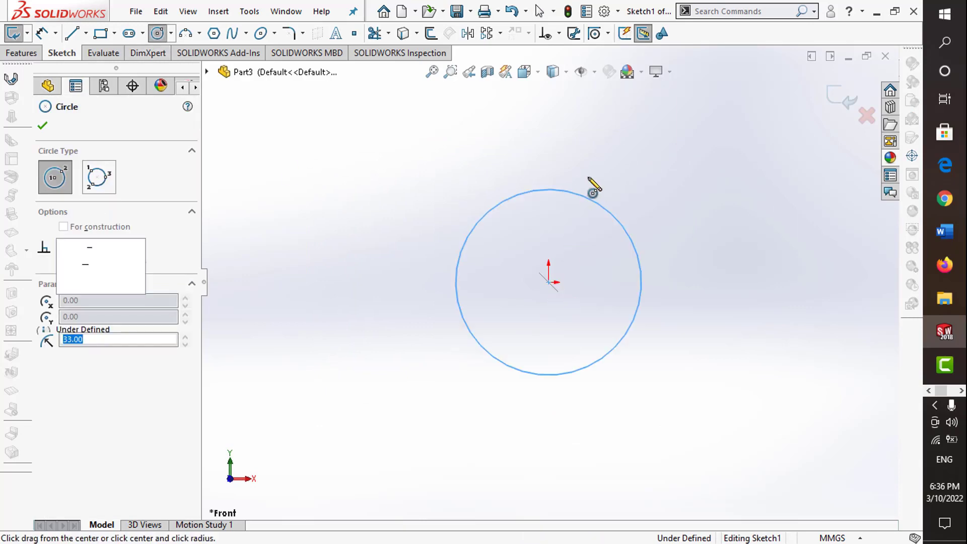
pyautogui.click(42, 33)
pyautogui.click(641, 284)
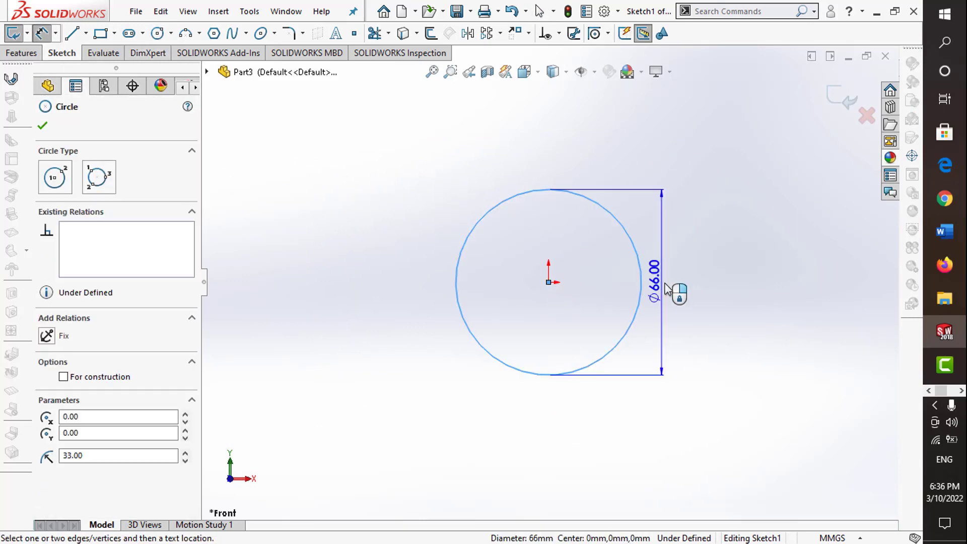
pyautogui.click(606, 278)
# Add a horizontal centerline through the circle's centre
pyautogui.click(86, 33)
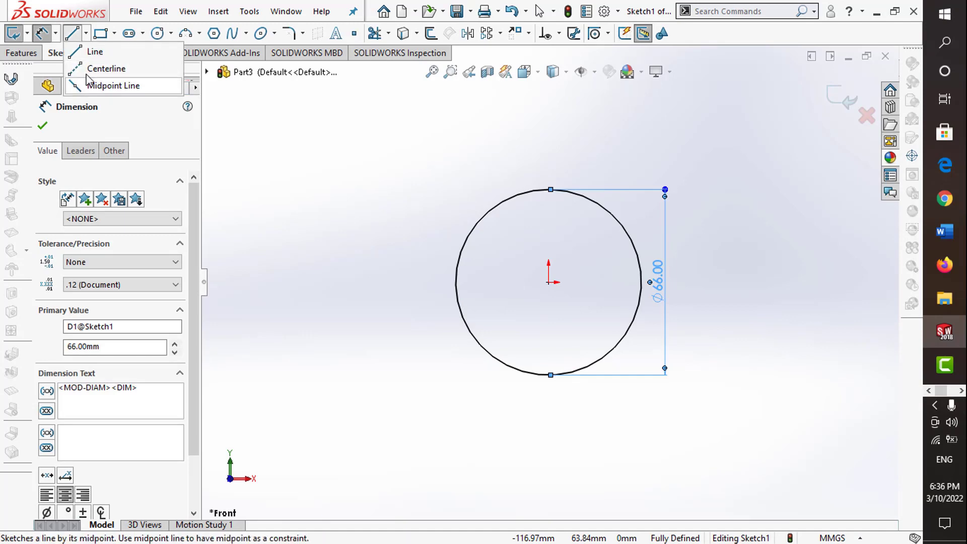
pyautogui.click(89, 69)
pyautogui.moveTo(548, 282); pyautogui.dragTo(484, 282)
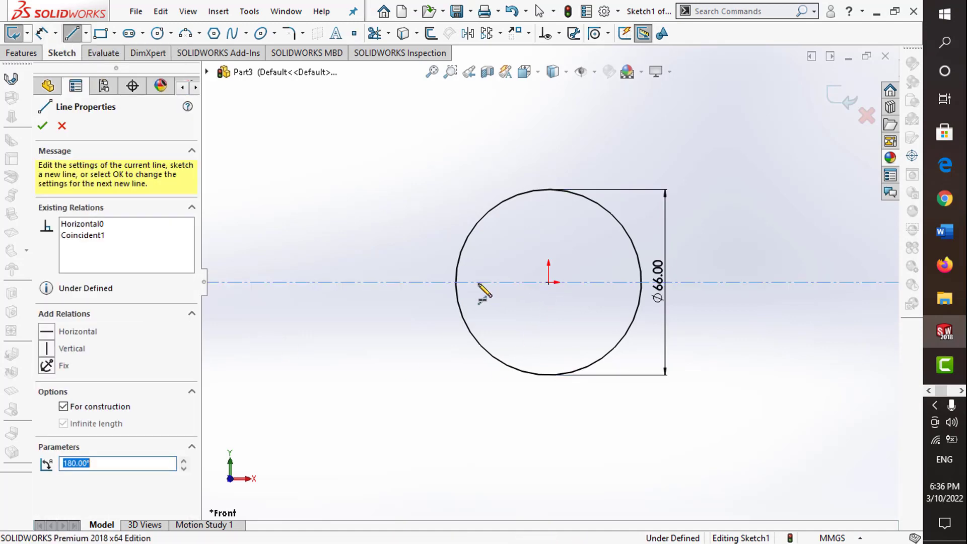
pyautogui.press('Escape')
pyautogui.click(376, 282)
pyautogui.click(259, 230)
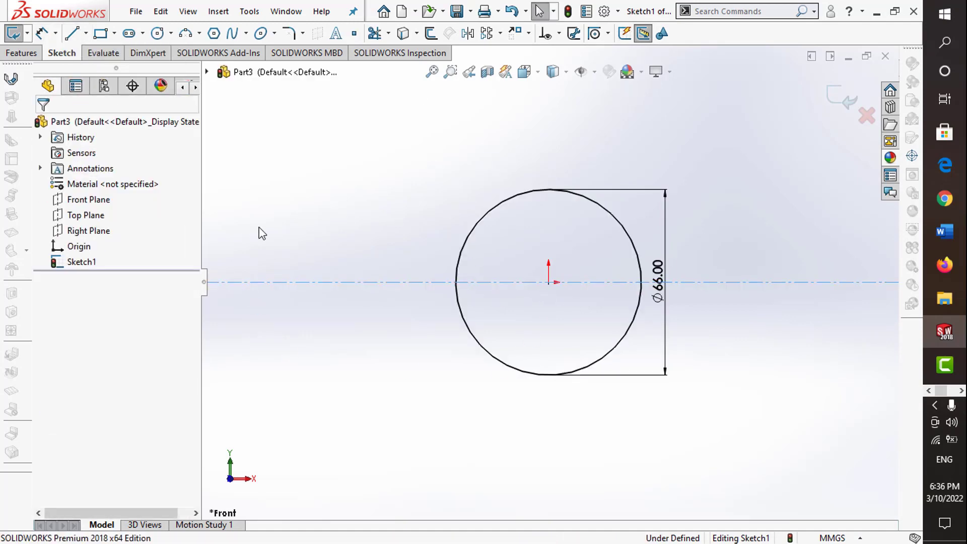
pyautogui.click(470, 282)
pyautogui.press('Escape')
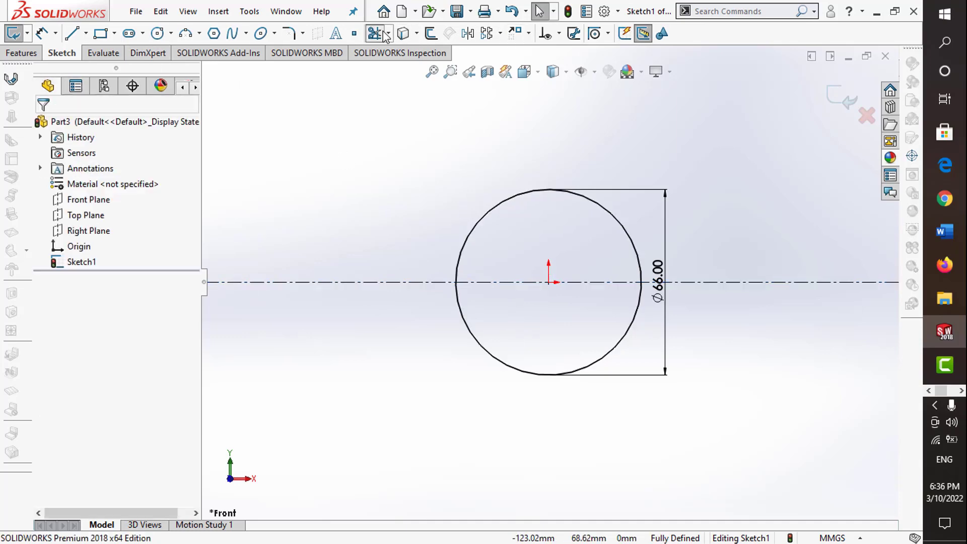
# Trim away the circle's lower half and exit the semicircle sketch
pyautogui.click(375, 34)
pyautogui.moveTo(559, 398); pyautogui.dragTo(568, 337)
pyautogui.click(848, 101)
pyautogui.click(833, 98)
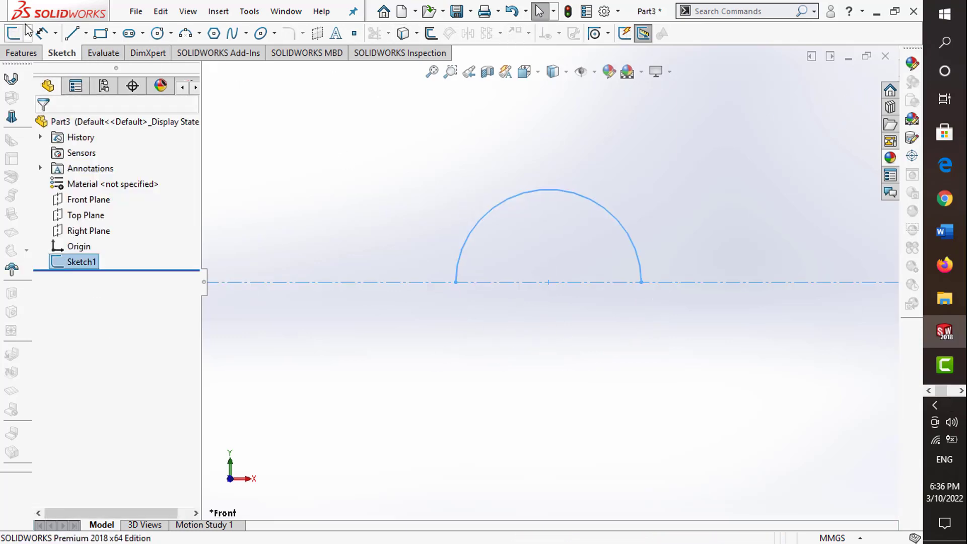
# Extrude the arc Mid Plane 38 mm as a 3 mm thin feature
pyautogui.click(21, 53)
pyautogui.click(14, 33)
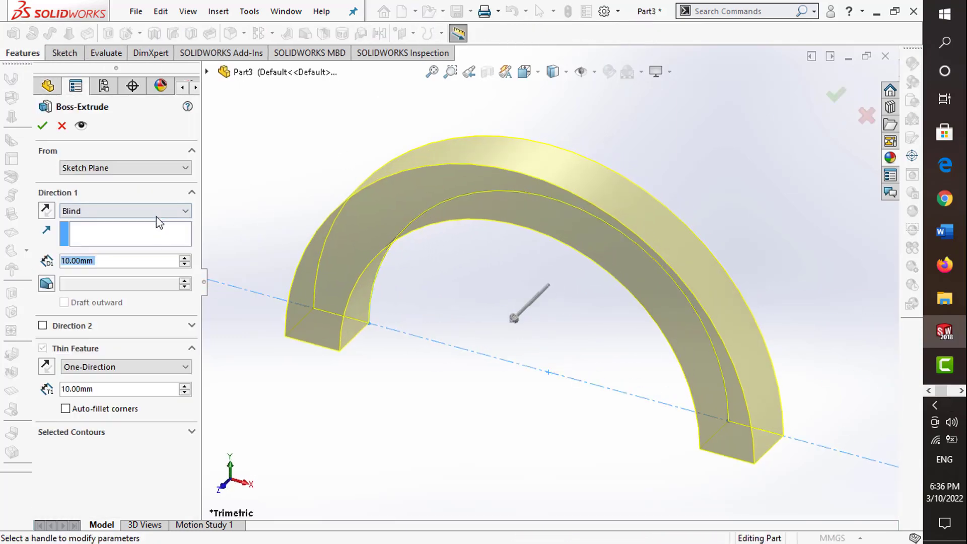
pyautogui.click(154, 211)
pyautogui.click(125, 269)
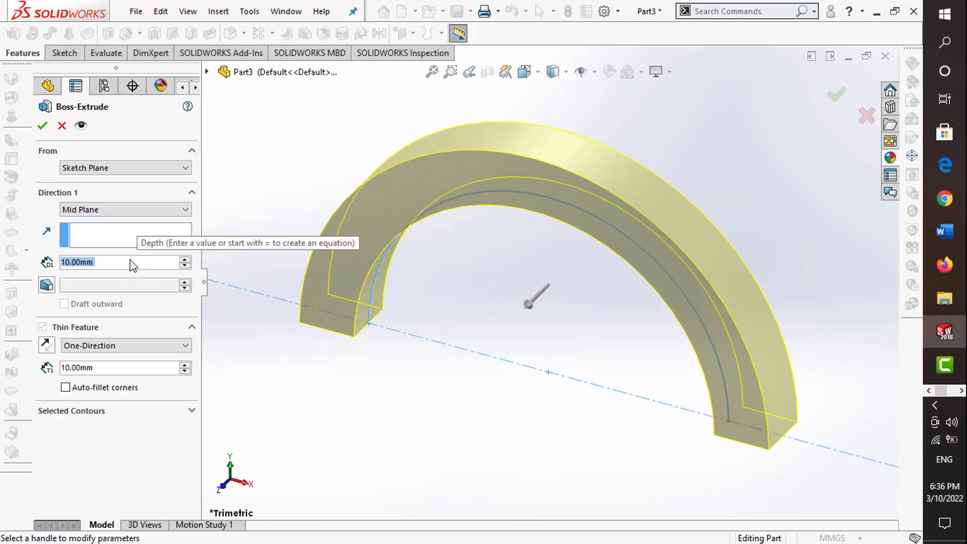
pyautogui.write('38')
pyautogui.press('Return')
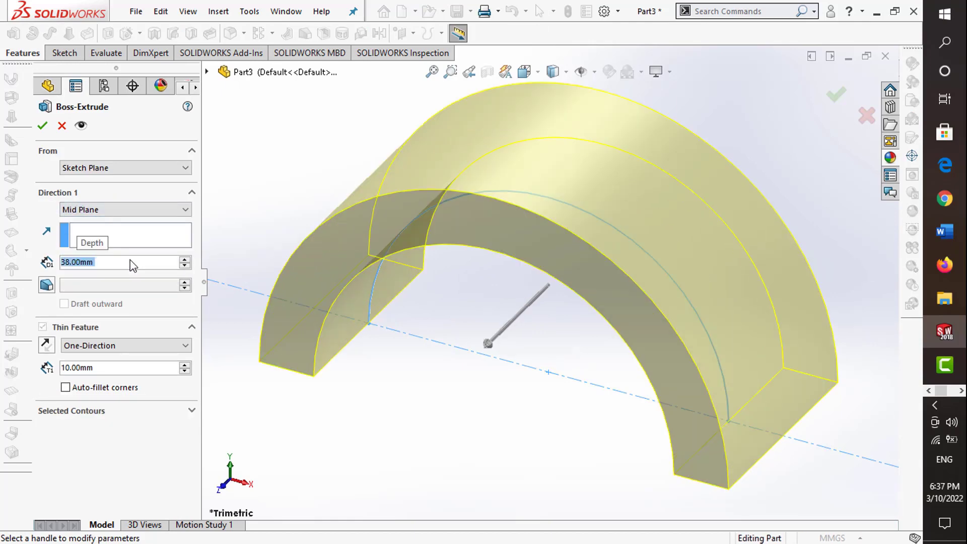
pyautogui.doubleClick(99, 367)
pyautogui.write('3')
pyautogui.press('Return')
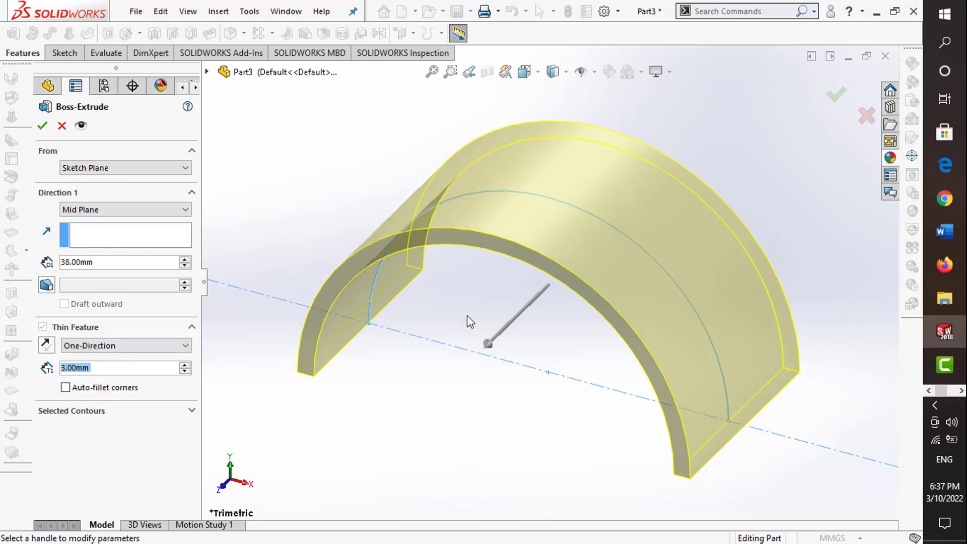
pyautogui.moveTo(467, 315)
pyautogui.mouseDown(button='middle')
pyautogui.moveTo(698, 222)
pyautogui.moveTo(721, 227)
pyautogui.moveTo(680, 259)
pyautogui.mouseUp(button='middle')
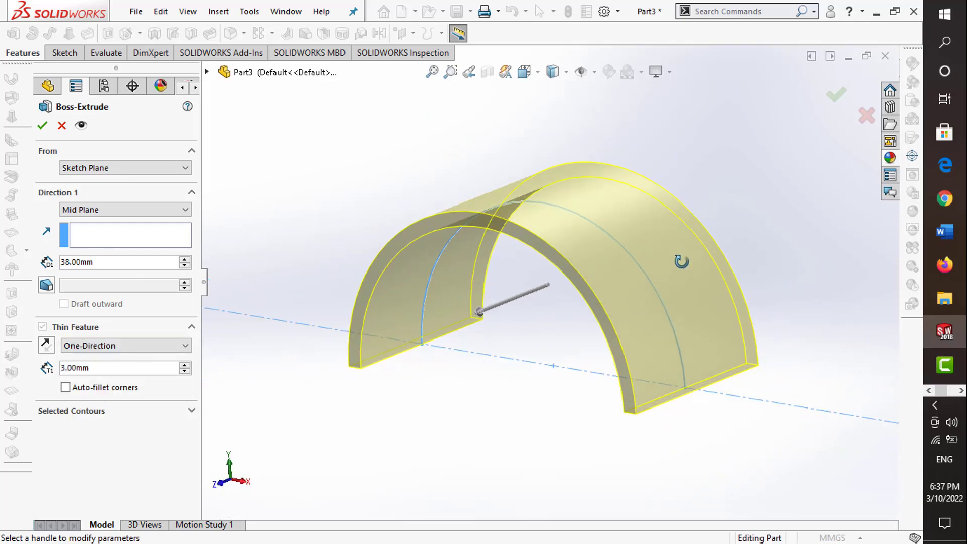
pyautogui.click(836, 96)
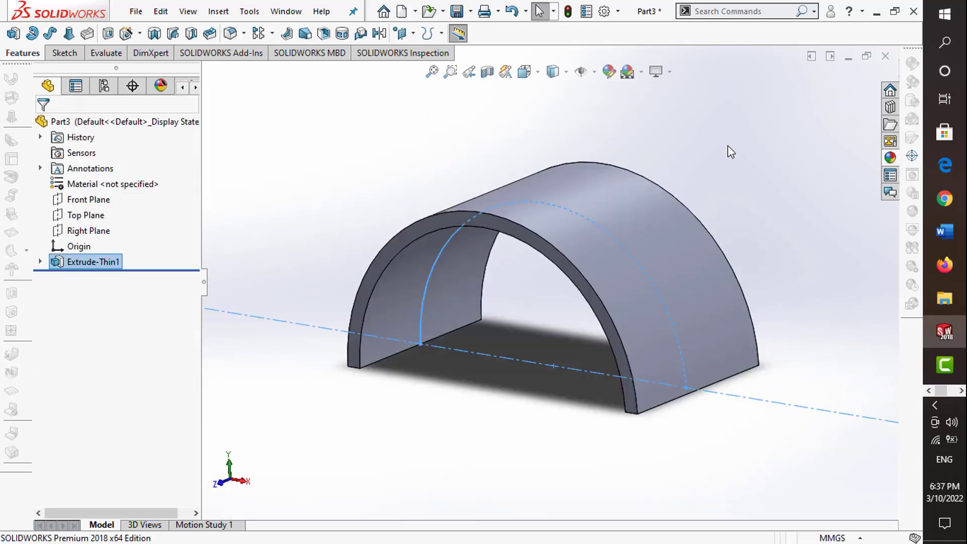
# Save the half-ring part as rod1 in the D:\dong co folder
pyautogui.moveTo(532, 287); pyautogui.dragTo(510, 279, button='middle')
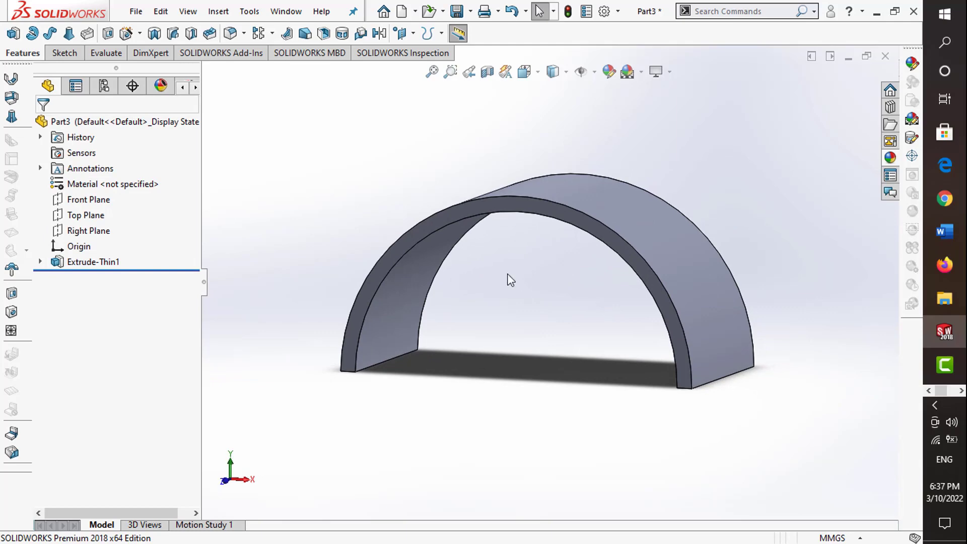
pyautogui.click(457, 11)
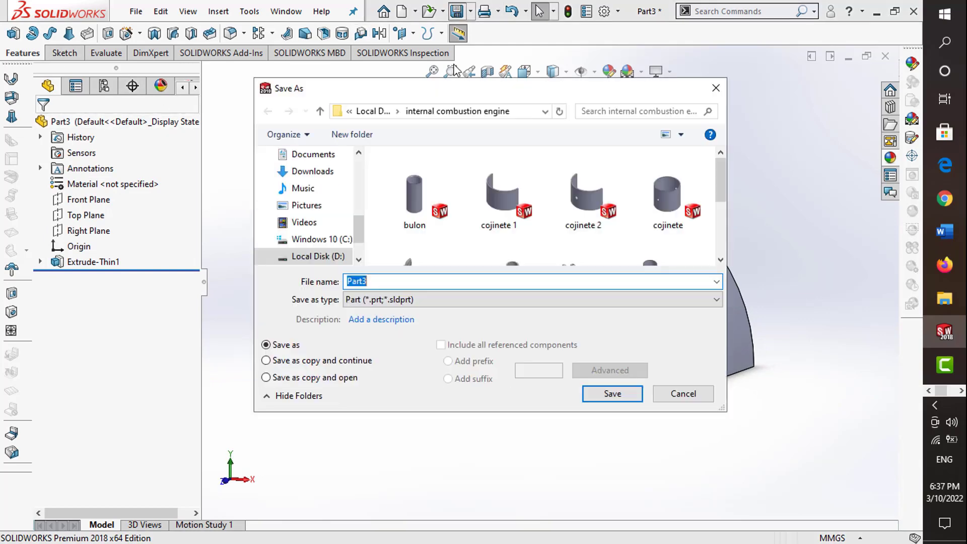
pyautogui.click(374, 111)
pyautogui.scroll(-3, 586, 200)
pyautogui.scroll(-2, 589, 199)
pyautogui.scroll(1, 586, 200)
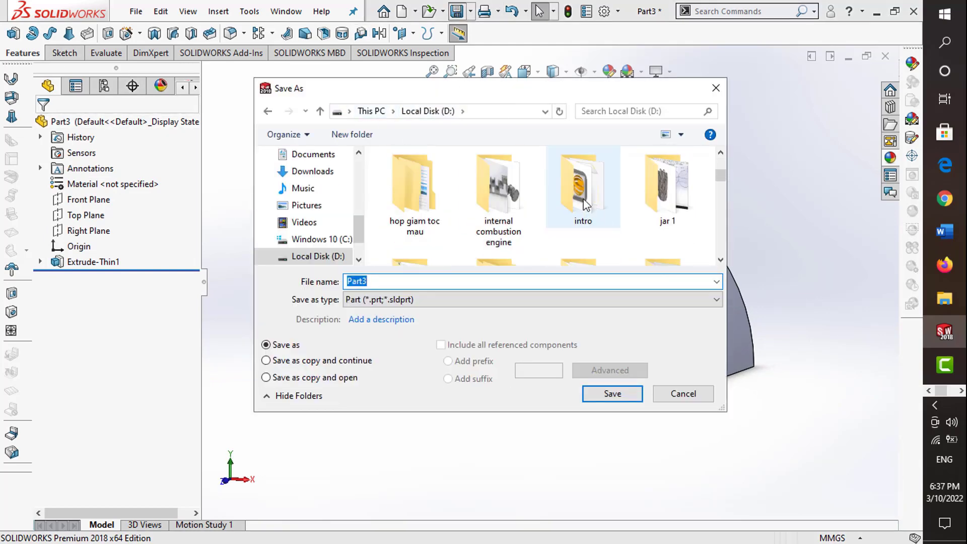
pyautogui.click(502, 205)
pyautogui.scroll(2, 578, 199)
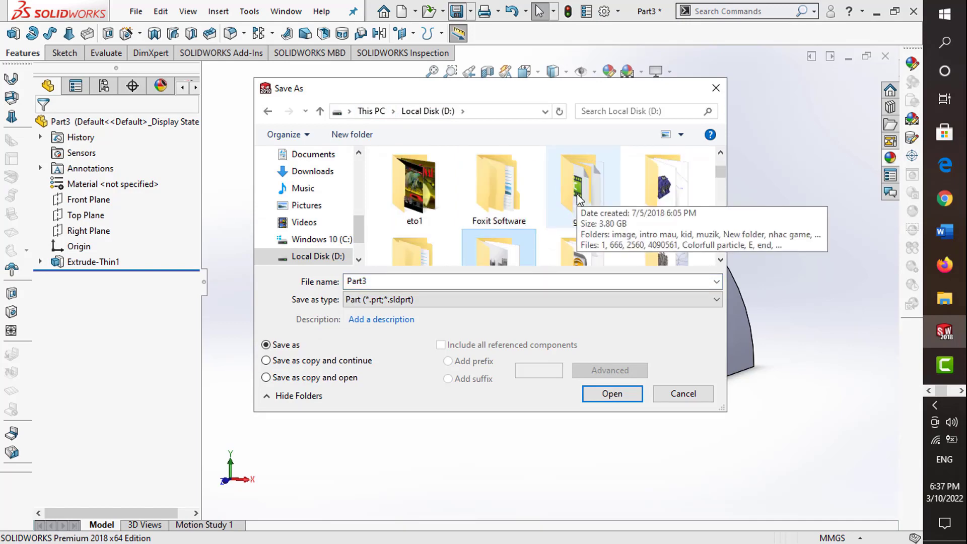
pyautogui.scroll(-1, 648, 193)
pyautogui.scroll(-1, 648, 194)
pyautogui.scroll(-1, 646, 195)
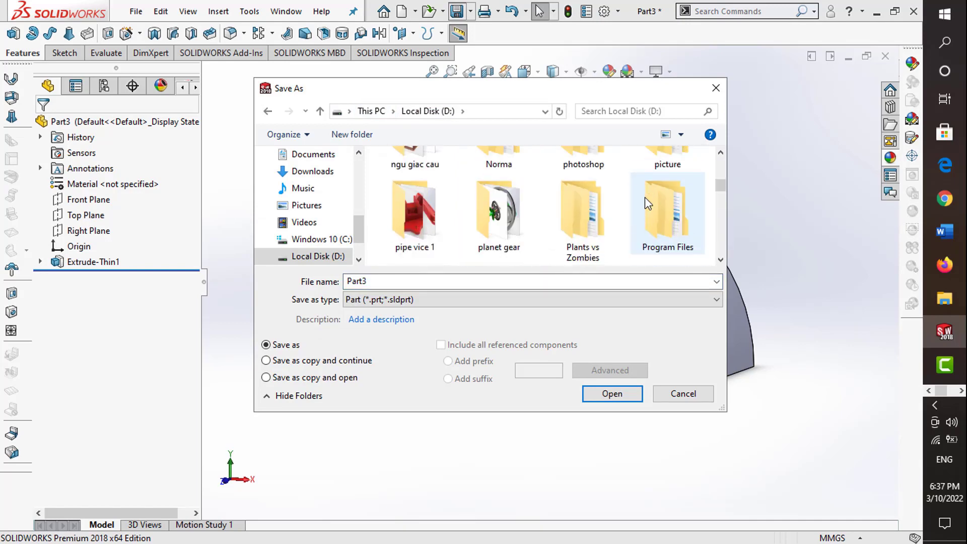
pyautogui.scroll(1, 644, 198)
pyautogui.scroll(5, 641, 197)
pyautogui.scroll(1, 637, 197)
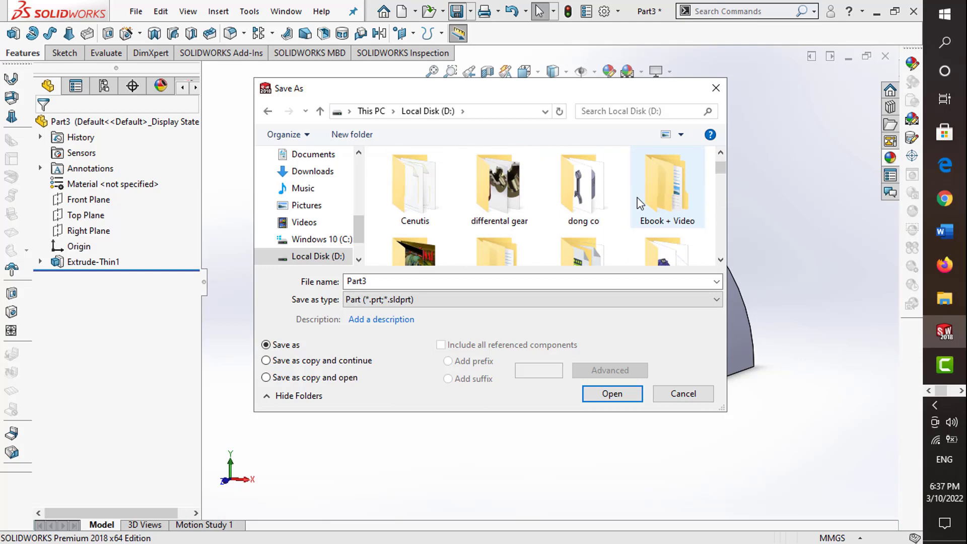
pyautogui.doubleClick(583, 189)
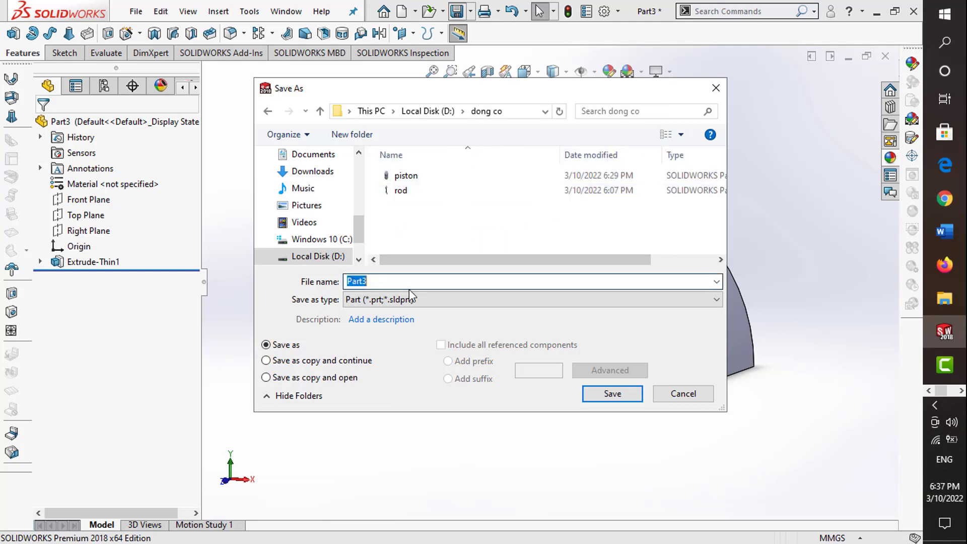
pyautogui.write('rod1')
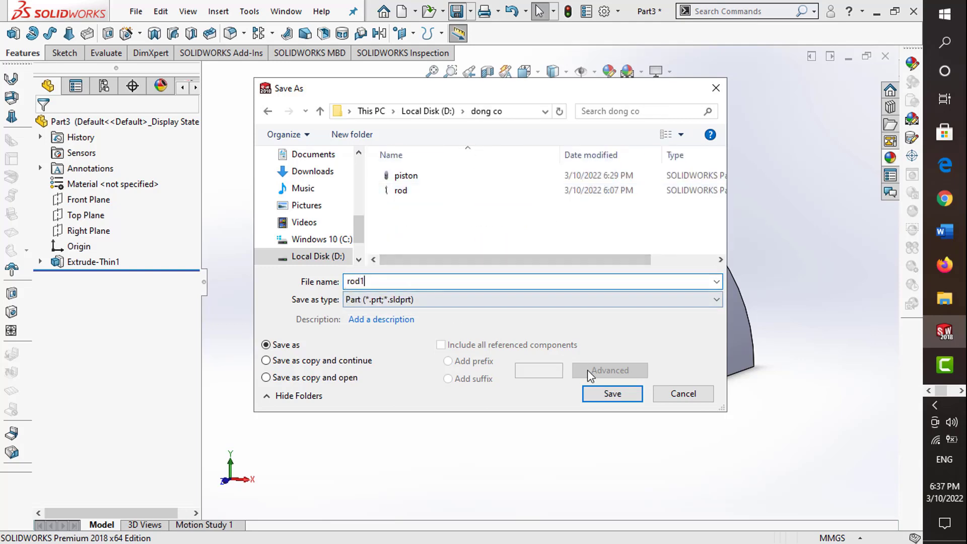
pyautogui.click(611, 394)
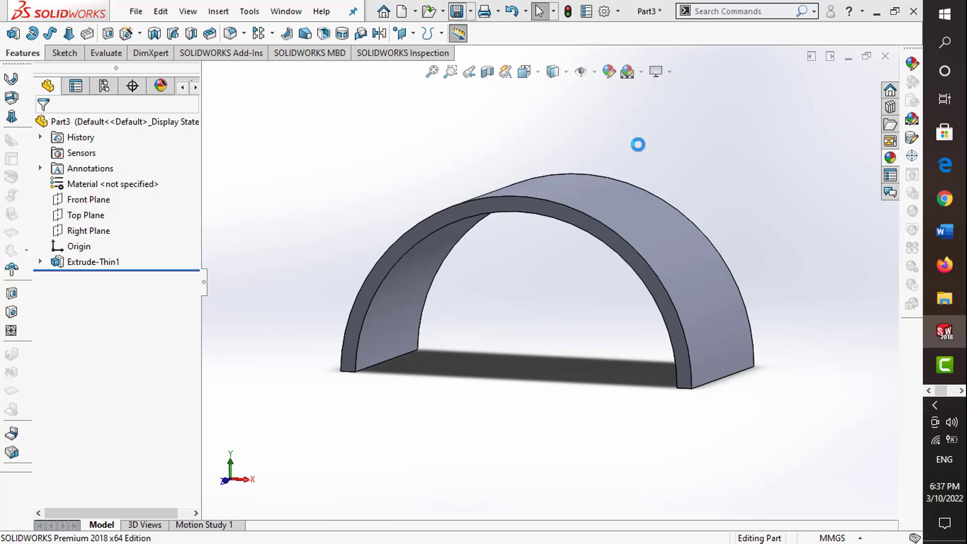
# Start a Front Plane sketch with a vertical centerline through the origin
pyautogui.click(76, 54)
pyautogui.click(14, 33)
pyautogui.click(208, 70)
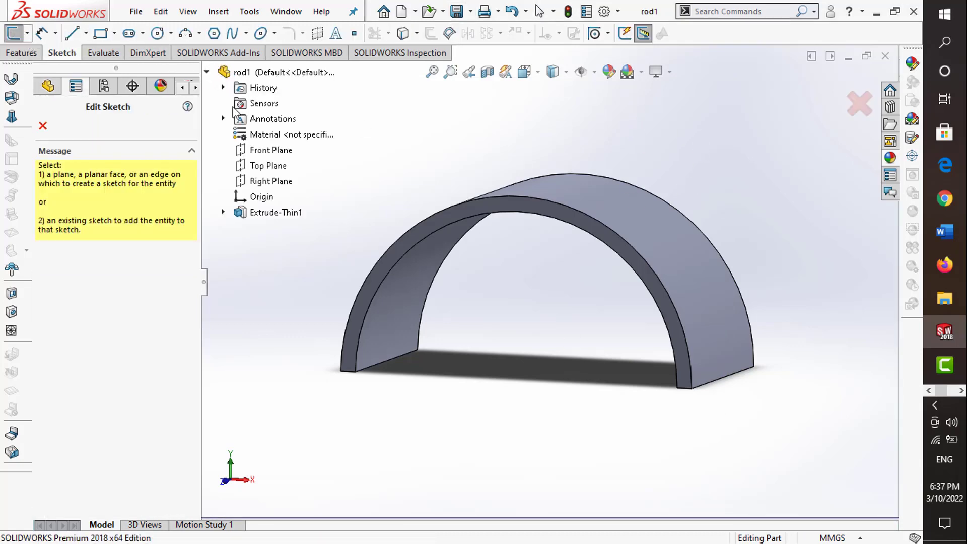
pyautogui.click(261, 150)
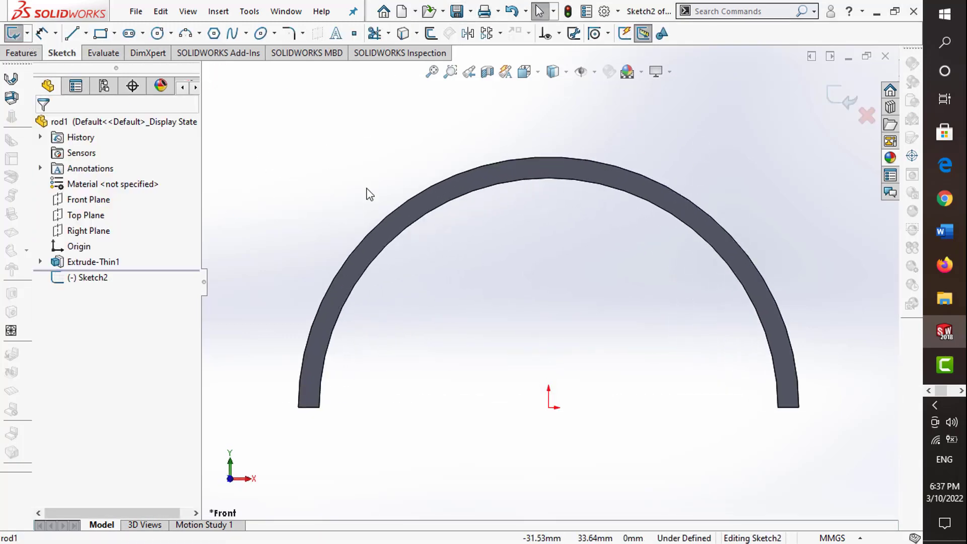
pyautogui.click(85, 33)
pyautogui.click(96, 67)
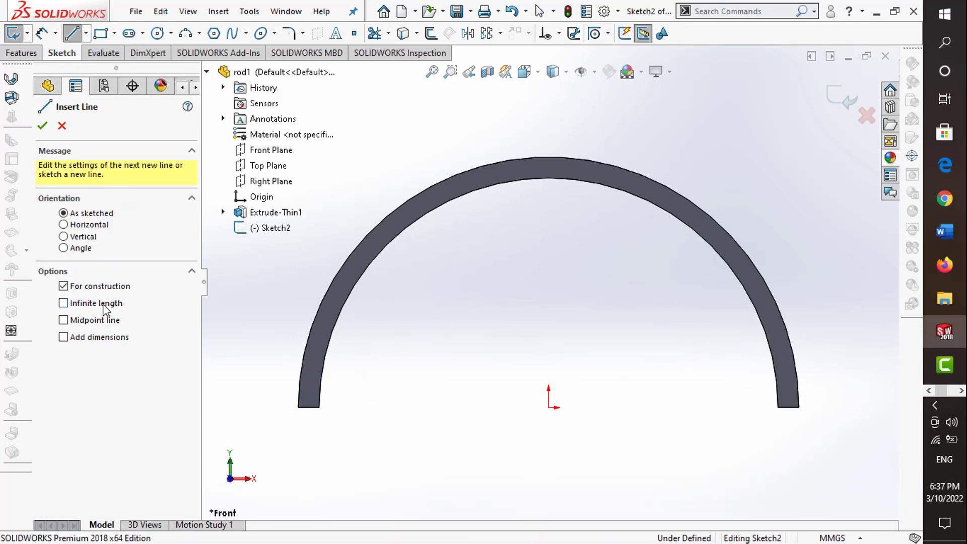
pyautogui.click(549, 407)
pyautogui.click(551, 230)
pyautogui.press('Escape')
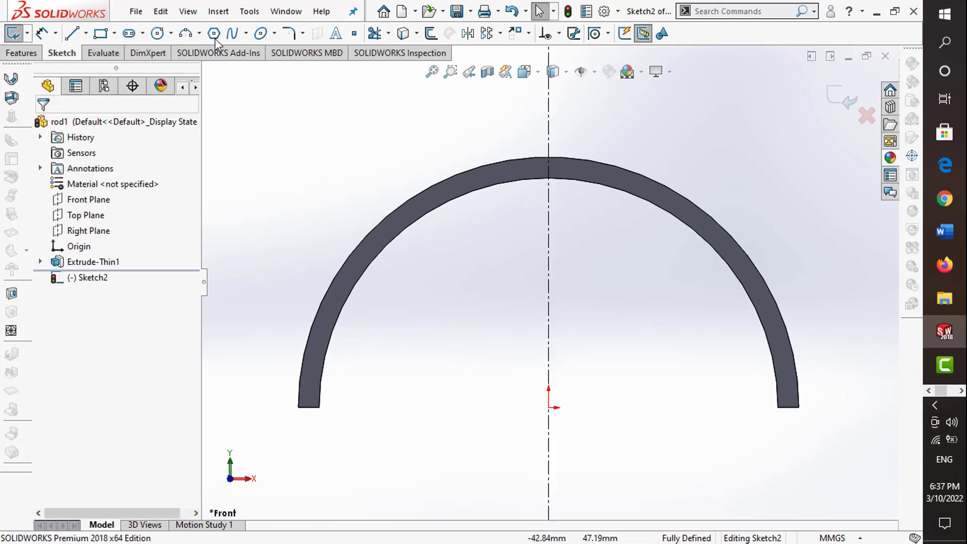
pyautogui.click(75, 36)
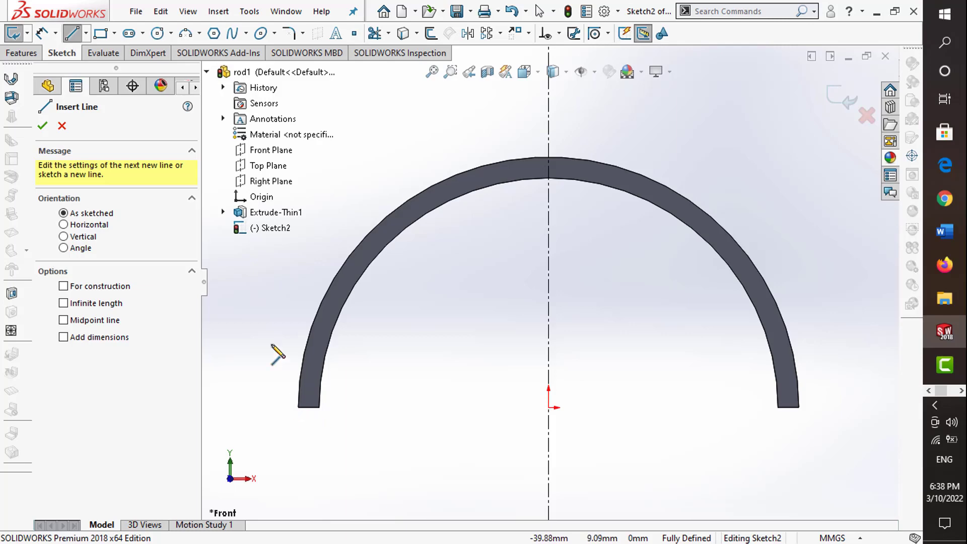
pyautogui.press('Escape')
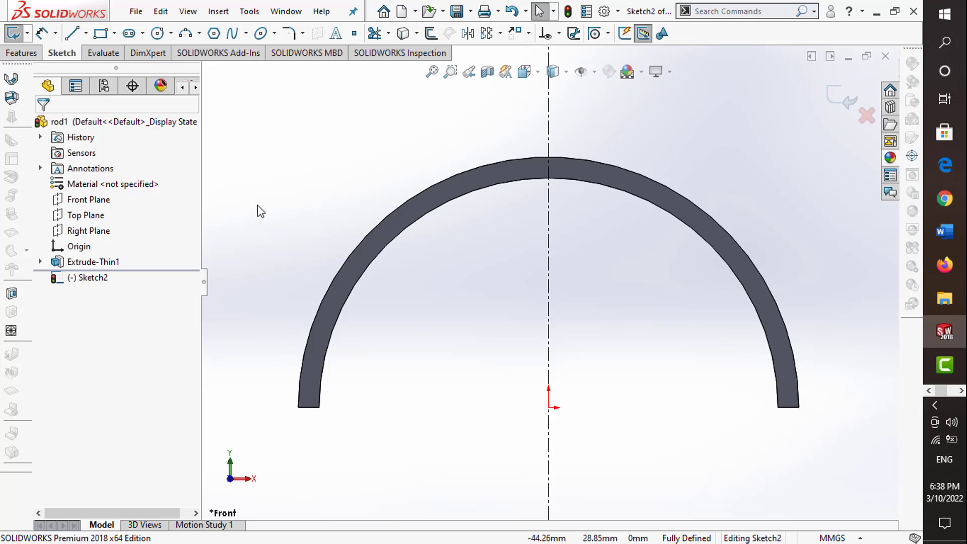
# Draw a centre-point rectangle at the origin reaching below the arch ends
pyautogui.click(115, 33)
pyautogui.click(136, 67)
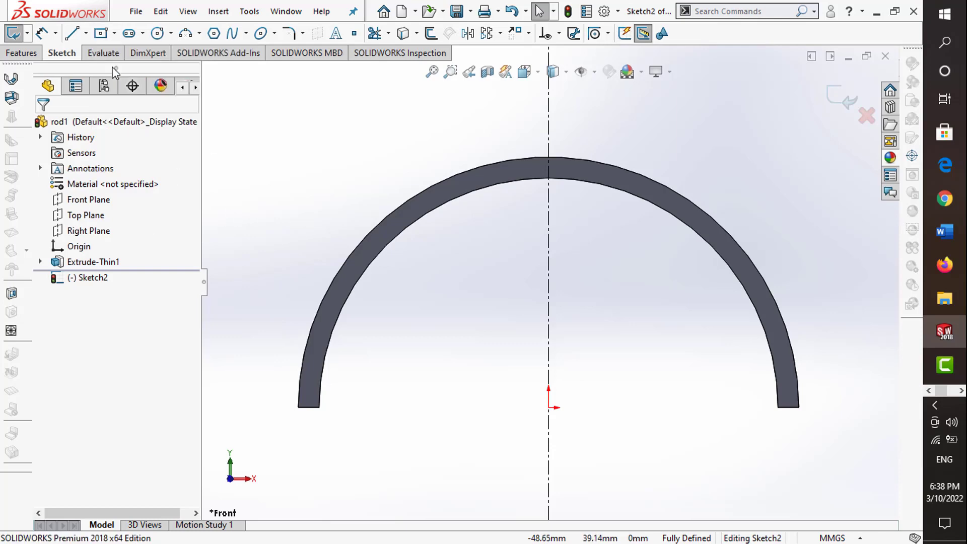
pyautogui.click(548, 407)
pyautogui.click(816, 400)
pyautogui.press('Escape')
# Dimension the rectangle's top edge 4 mm from the arch foot and exit the sketch
pyautogui.scroll(-3, 343, 409)
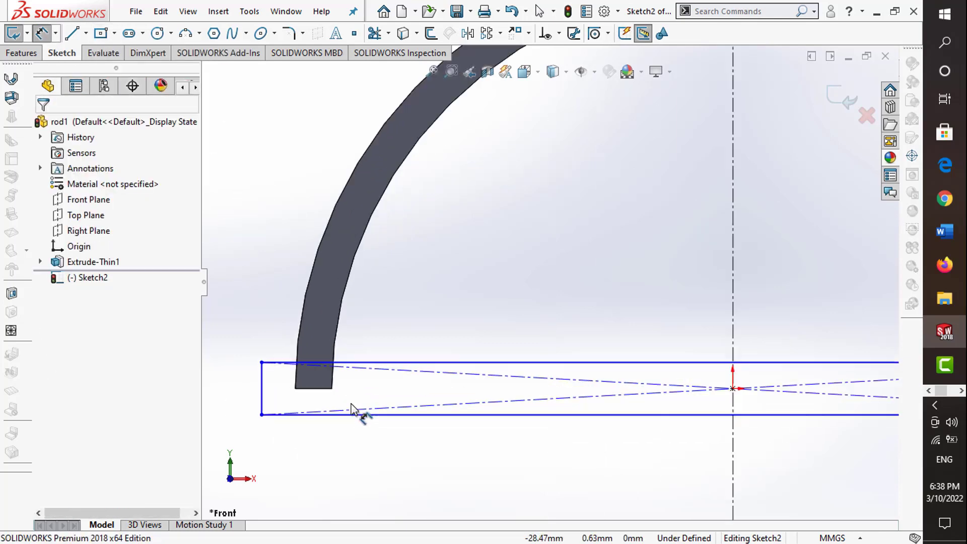
pyautogui.scroll(-1, 332, 383)
pyautogui.click(345, 348)
pyautogui.click(292, 379)
pyautogui.click(267, 365)
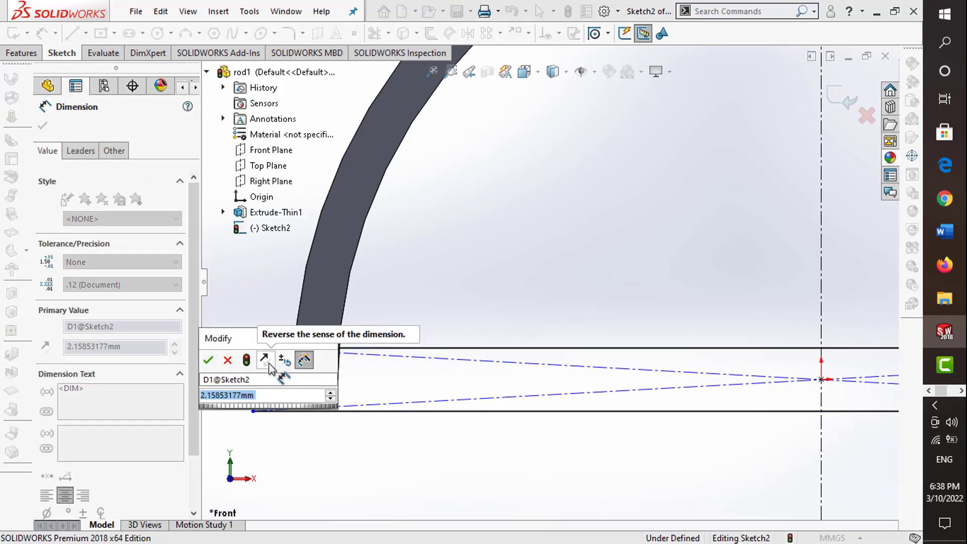
pyautogui.press('Return')
pyautogui.scroll(2, 480, 253)
pyautogui.scroll(3, 309, 289)
pyautogui.scroll(-2, 266, 268)
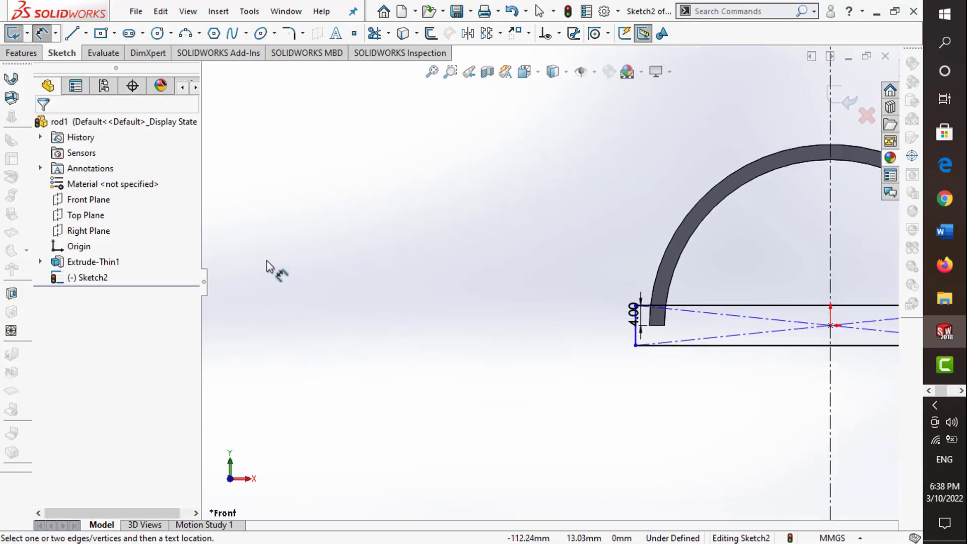
pyautogui.scroll(2, 264, 277)
pyautogui.press('f')
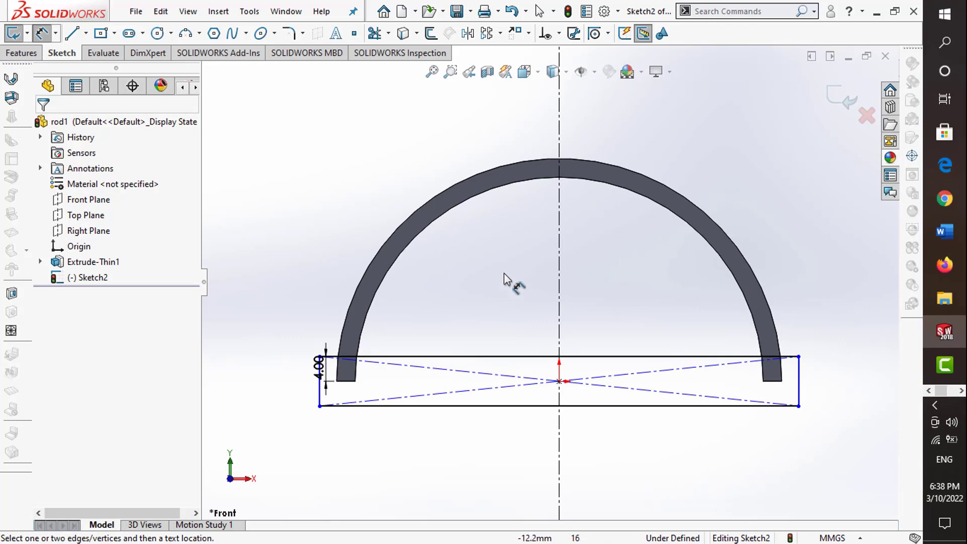
pyautogui.click(834, 98)
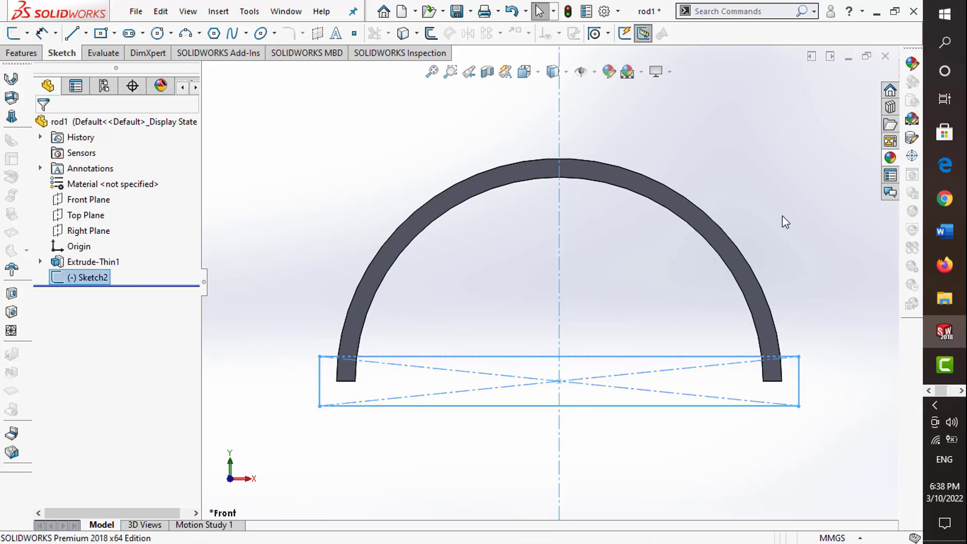
# Cut the rectangle Through All - Both to trim 4 mm off the feet
pyautogui.click(25, 53)
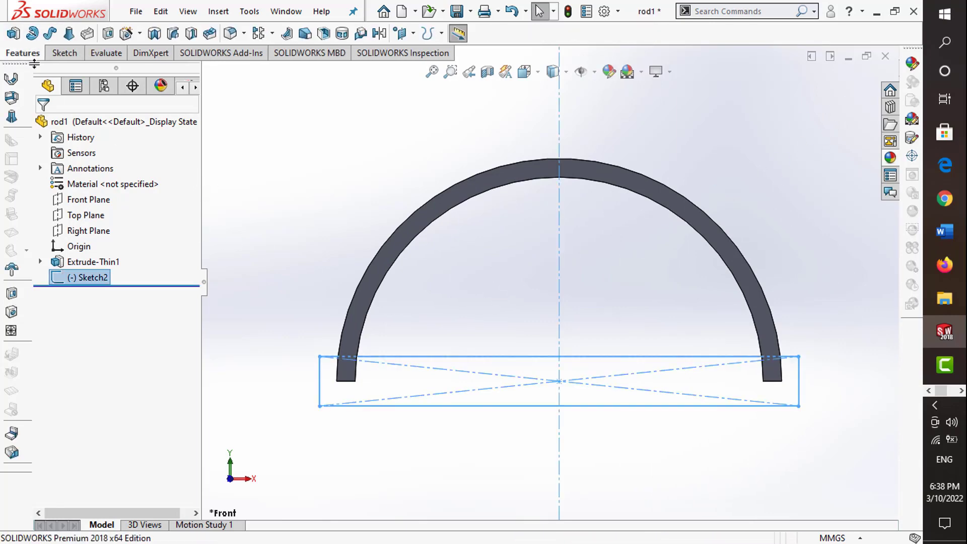
pyautogui.click(110, 36)
pyautogui.click(110, 210)
pyautogui.click(108, 238)
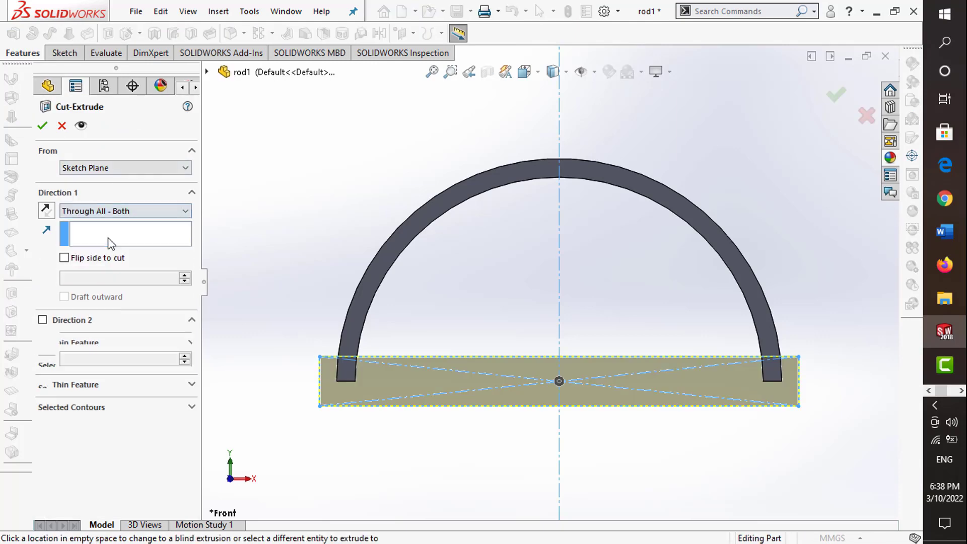
pyautogui.click(43, 126)
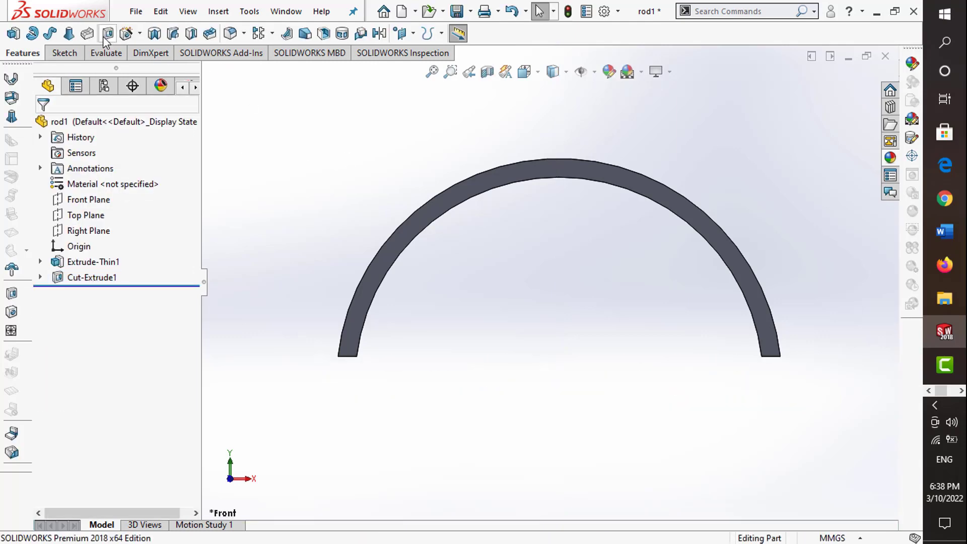
pyautogui.click(63, 54)
pyautogui.click(16, 33)
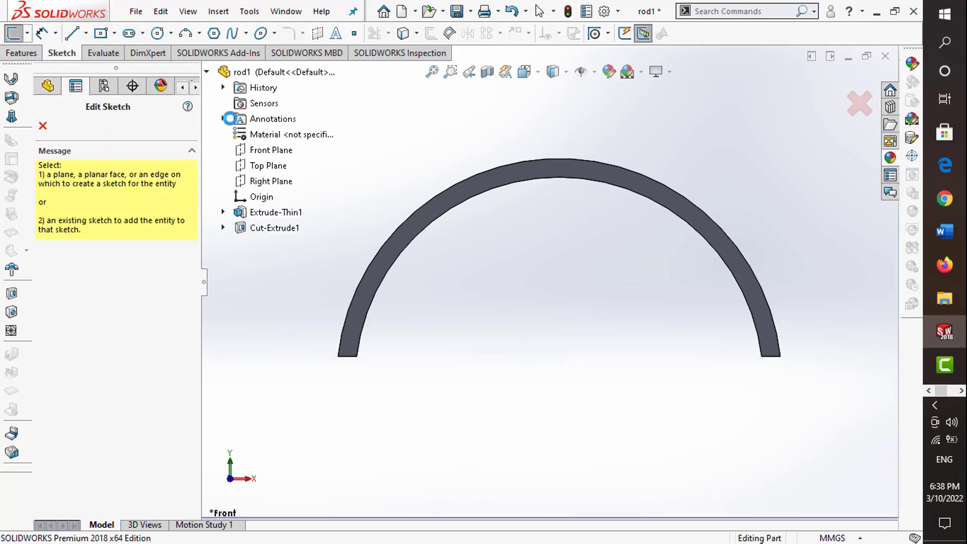
# Draw a circle at the origin on the Front Plane with radius 36 mm
pyautogui.click(267, 147)
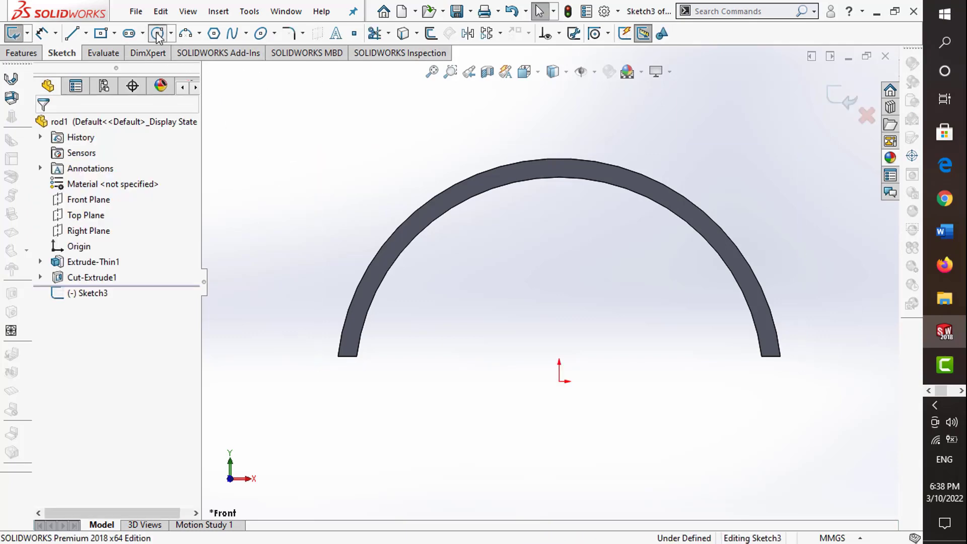
pyautogui.click(157, 33)
pyautogui.write('66')
pyautogui.press('Return')
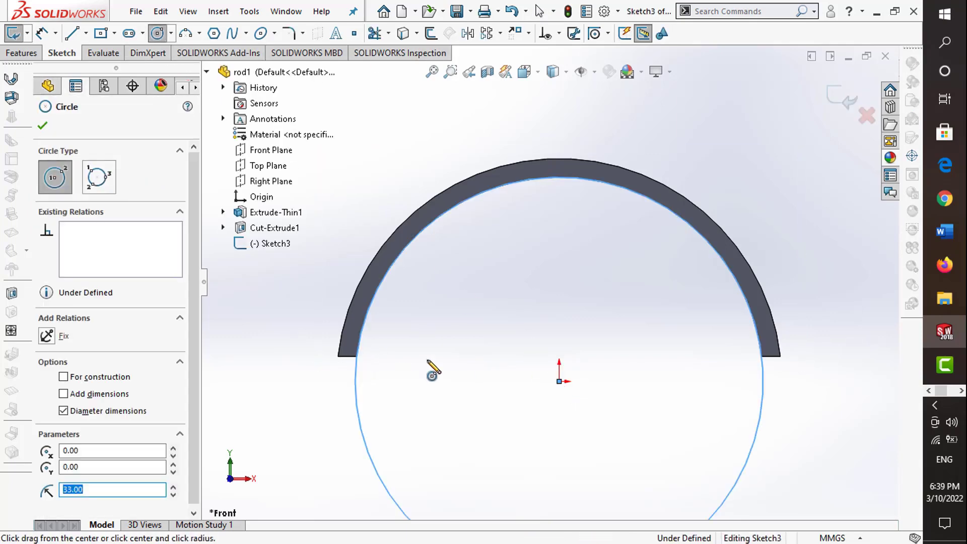
pyautogui.press('Escape')
pyautogui.click(356, 407)
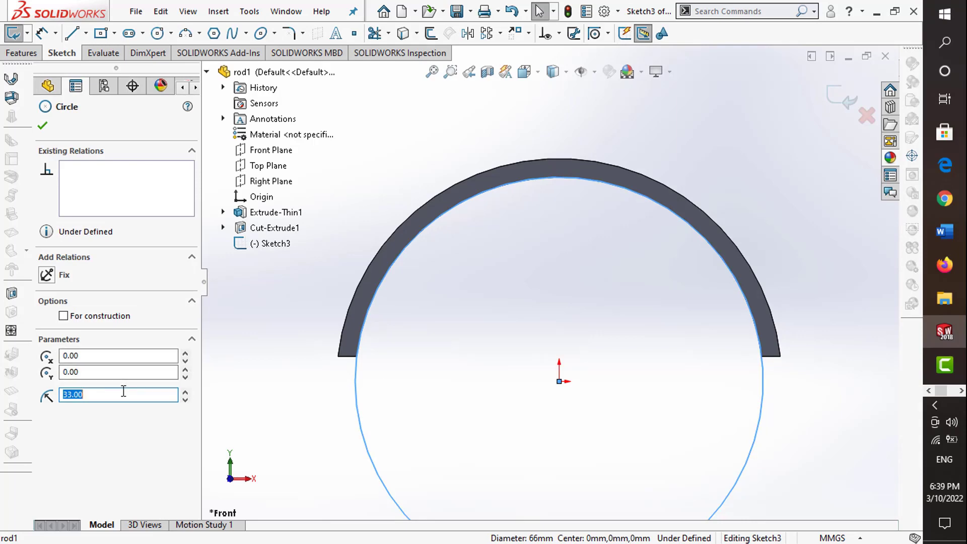
pyautogui.write('36')
pyautogui.press('Return')
pyautogui.click(463, 268)
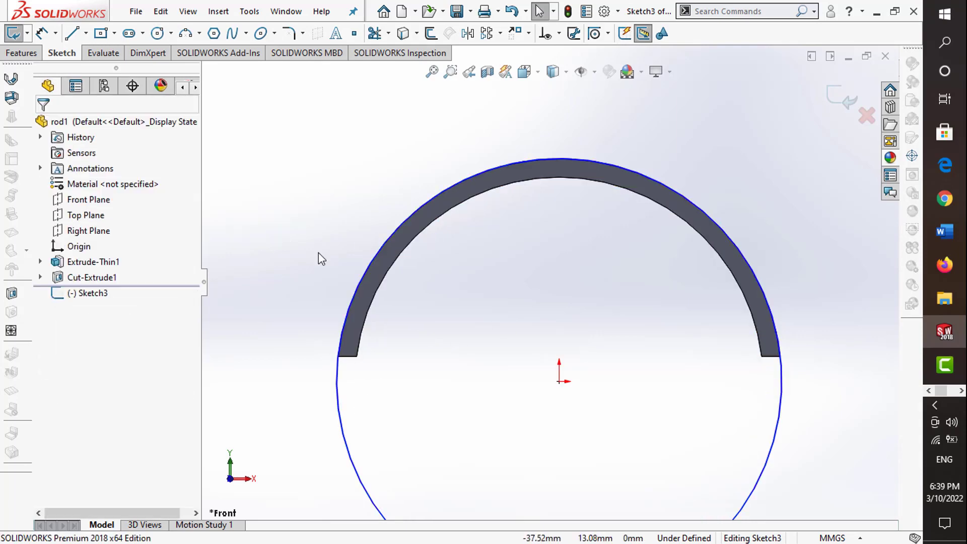
# Add a 72 mm diameter dimension to the circle
pyautogui.click(343, 353)
pyautogui.click(35, 34)
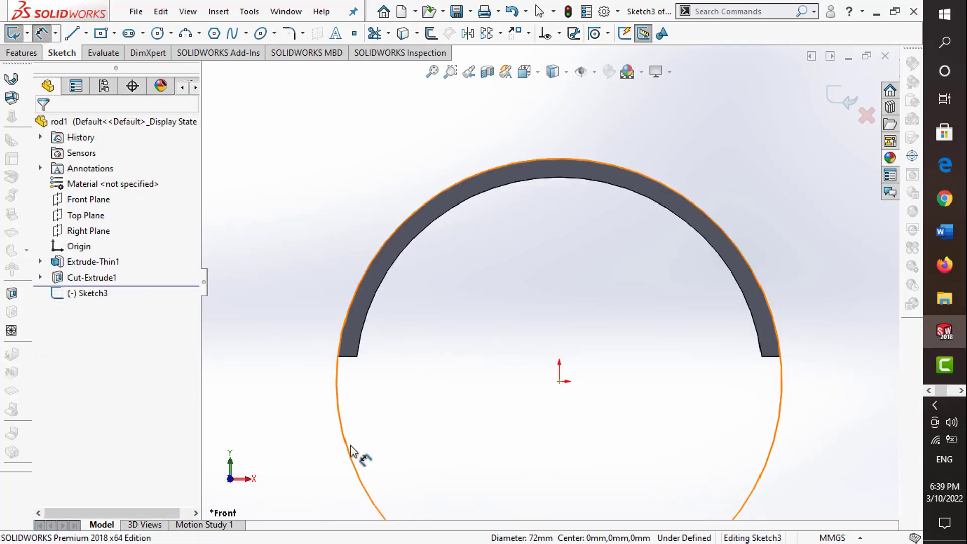
pyautogui.click(355, 453)
pyautogui.click(301, 346)
pyautogui.press('Return')
pyautogui.press('Escape')
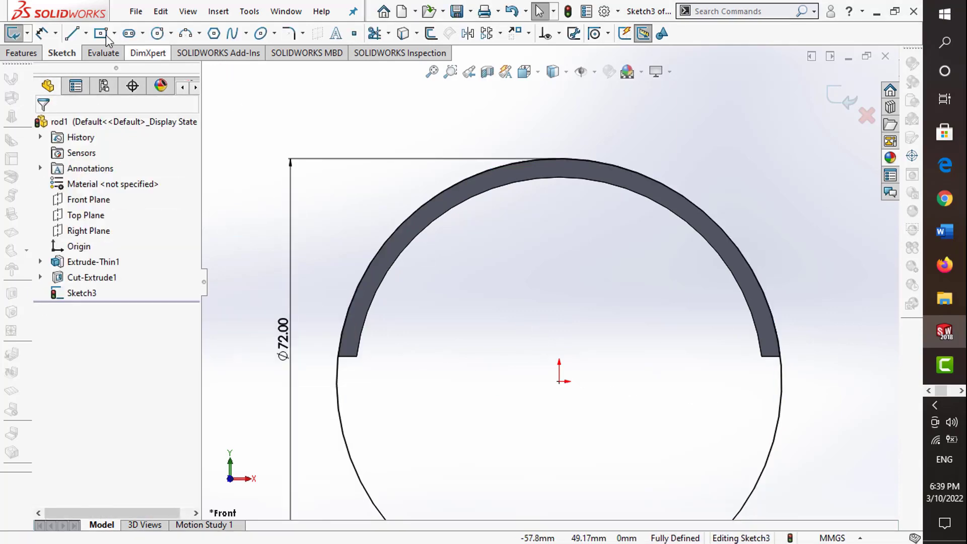
# Add a horizontal centerline through the origin
pyautogui.click(86, 33)
pyautogui.click(96, 70)
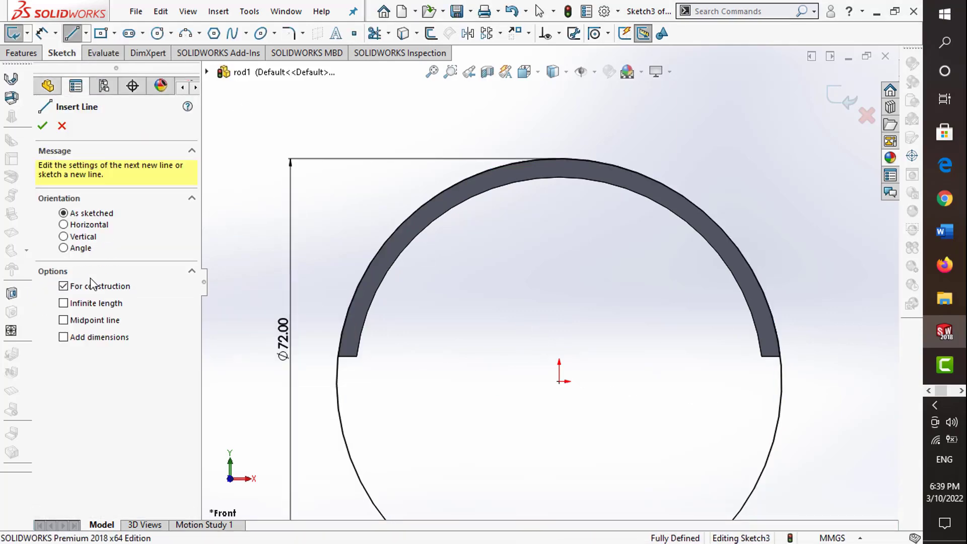
pyautogui.click(559, 381)
pyautogui.click(421, 388)
pyautogui.press('Escape')
pyautogui.press('f')
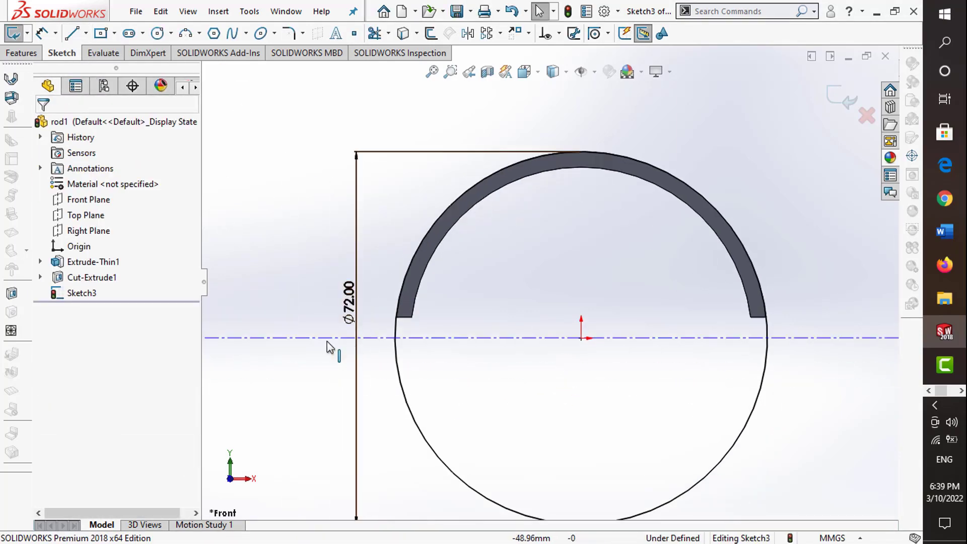
pyautogui.click(330, 338)
pyautogui.click(286, 241)
# Draw a stepped line outline from the circle's left edge up over the circle centre
pyautogui.click(72, 34)
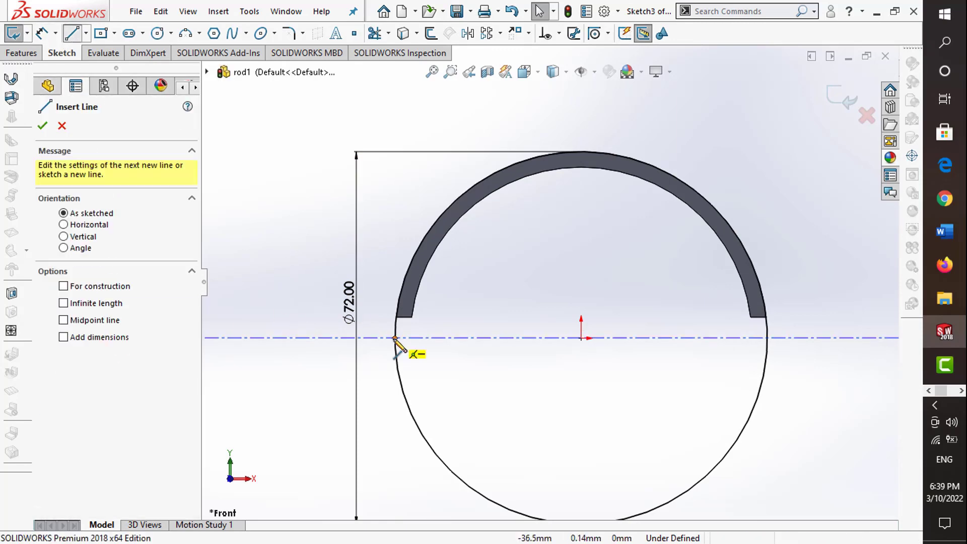
pyautogui.click(395, 338)
pyautogui.click(347, 338)
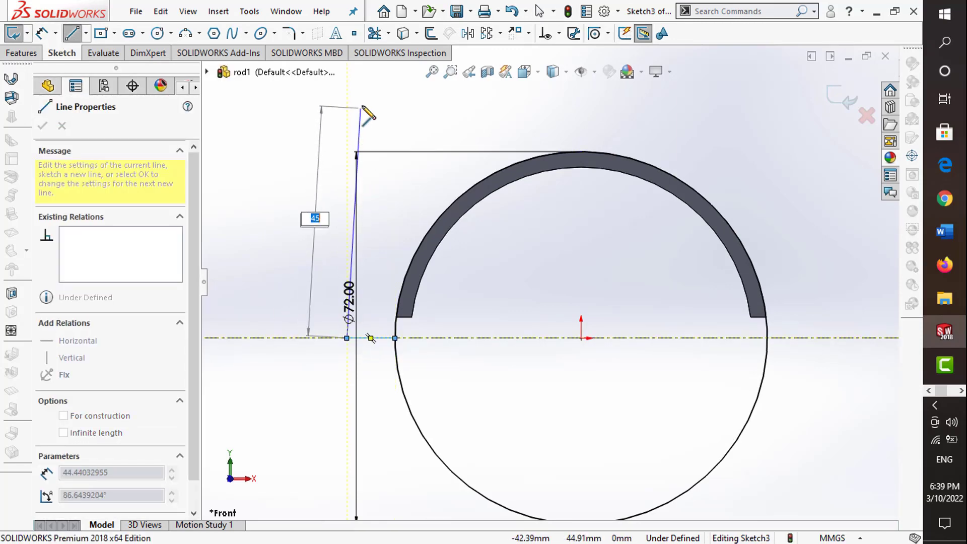
pyautogui.click(346, 119)
pyautogui.click(484, 118)
pyautogui.click(511, 92)
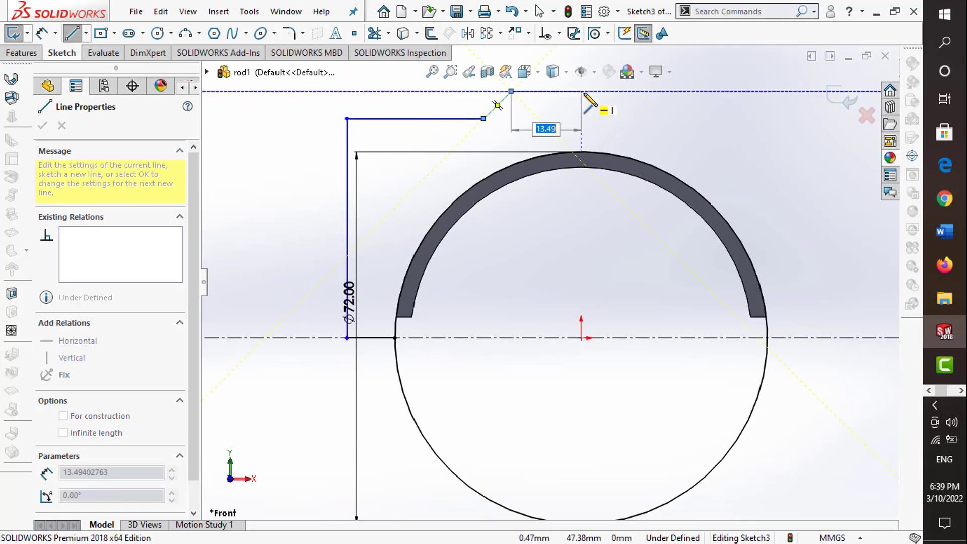
pyautogui.doubleClick(581, 91)
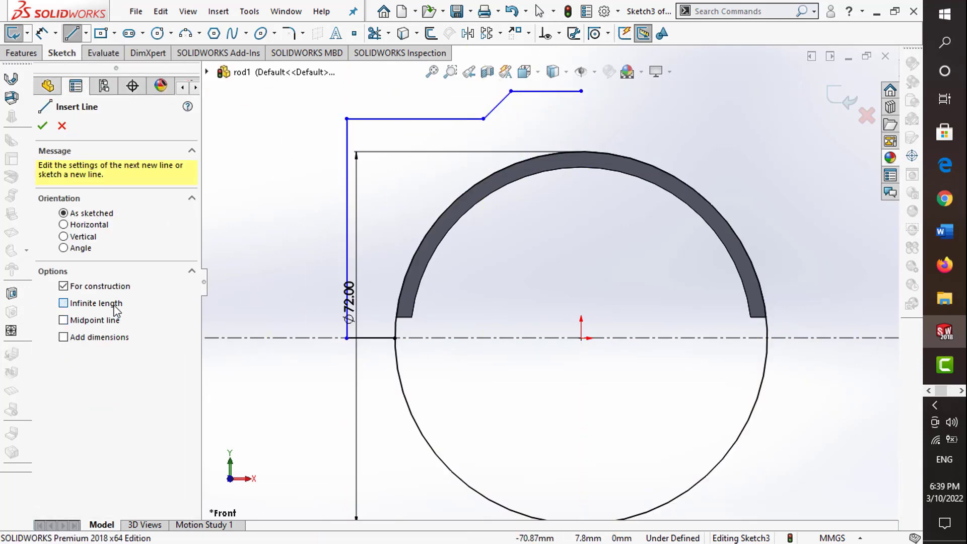
# Add a vertical centerline from the outline's end down to the circle centre
pyautogui.click(582, 92)
pyautogui.click(581, 338)
pyautogui.press('Escape')
pyautogui.click(581, 327)
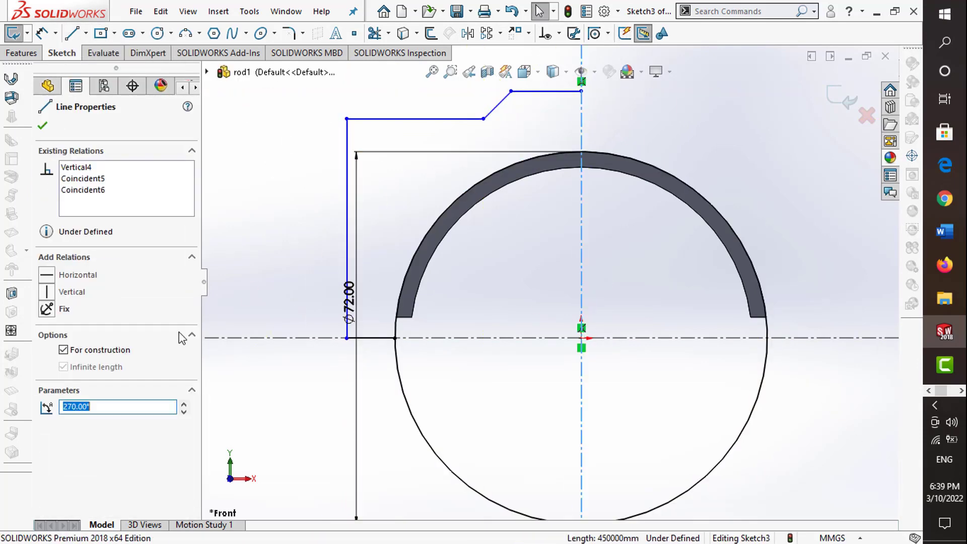
pyautogui.click(255, 202)
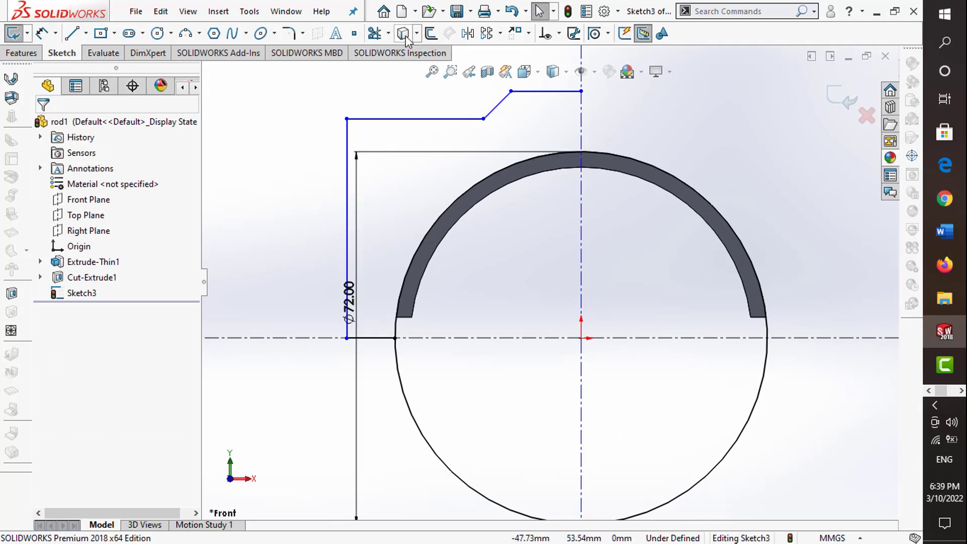
pyautogui.click(375, 33)
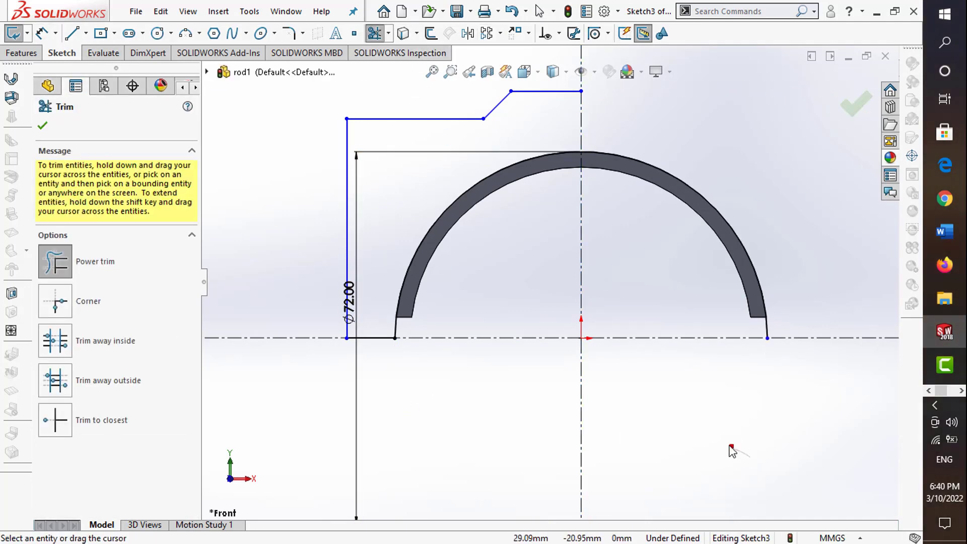
# Dimension the short bottom line to 10 mm and the top horizontal line to 15 mm
pyautogui.press('Escape')
pyautogui.click(378, 338)
pyautogui.click(370, 383)
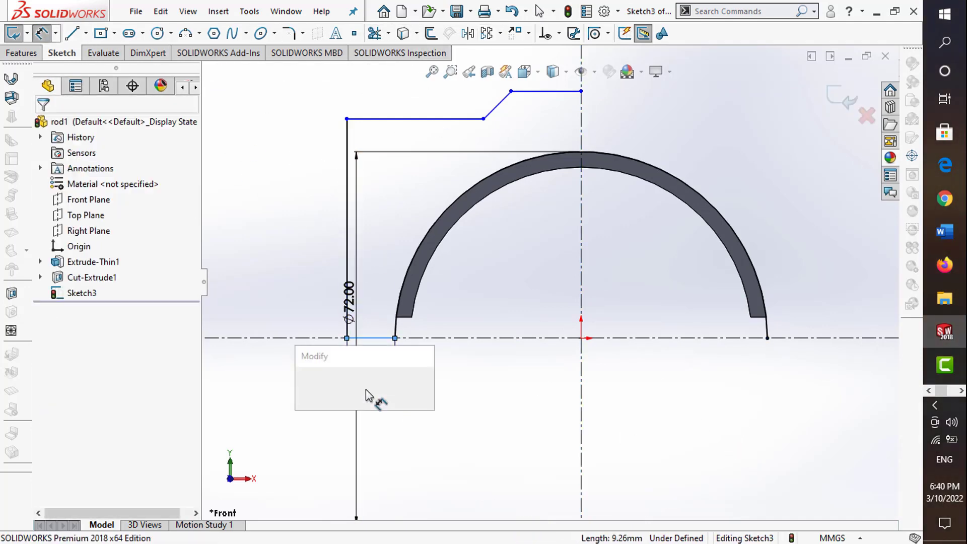
pyautogui.write('10')
pyautogui.press('Return')
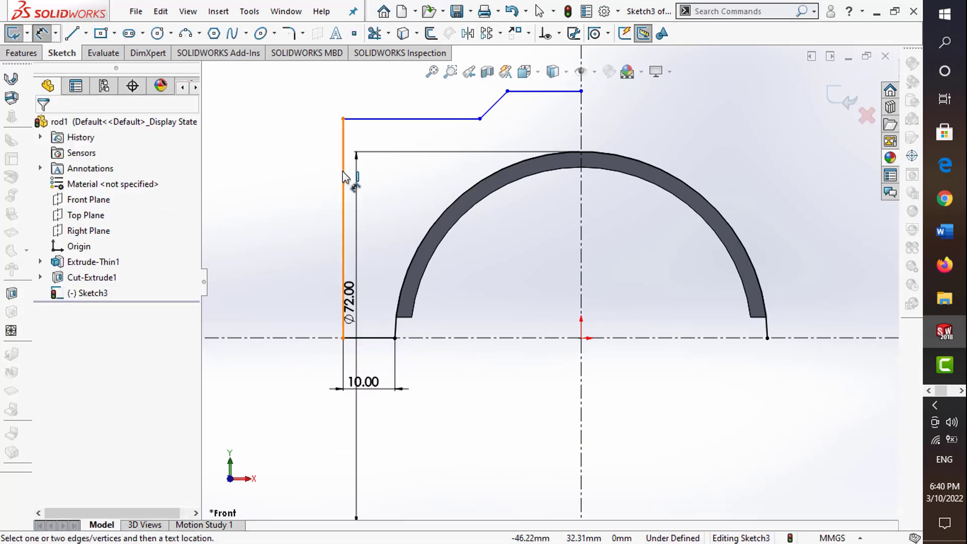
pyautogui.click(344, 186)
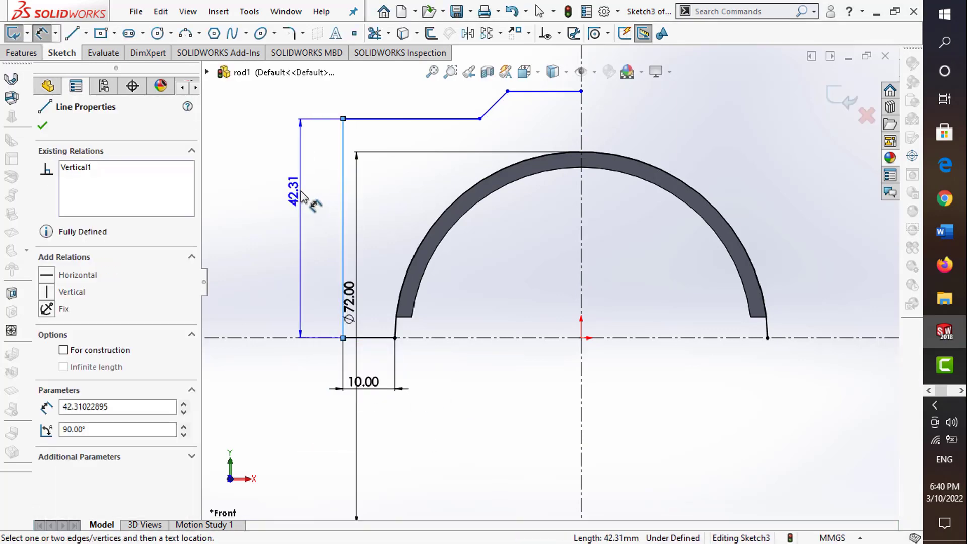
pyautogui.press('Escape')
pyautogui.click(605, 136)
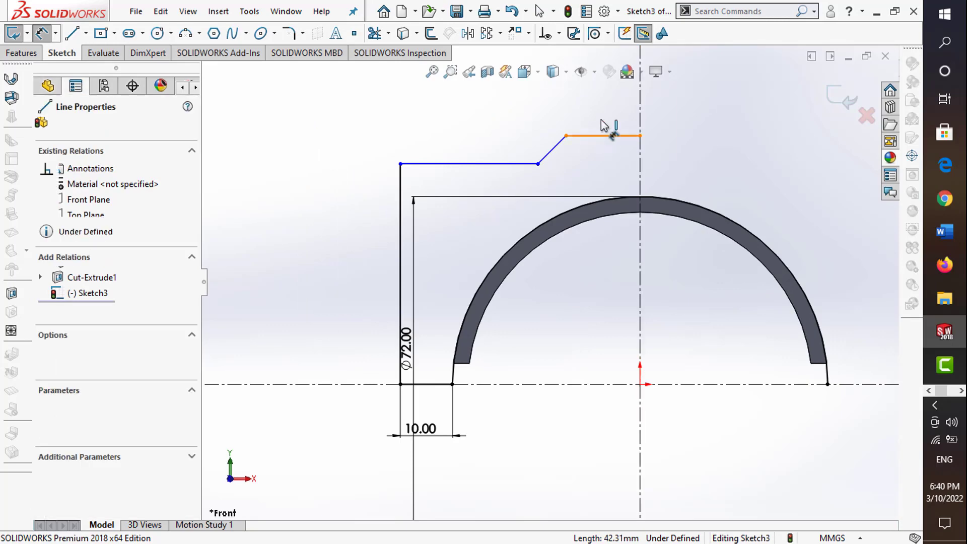
pyautogui.write('15')
pyautogui.press('Return')
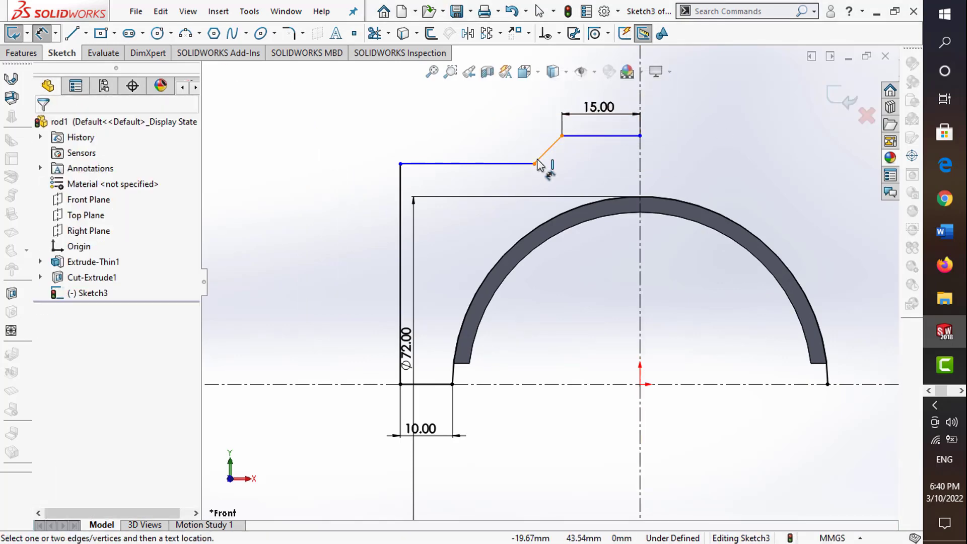
# Set the step corner 20 mm from the centreline and the angled step height to 10 mm
pyautogui.click(535, 164)
pyautogui.click(616, 151)
pyautogui.click(559, 110)
pyautogui.write('20')
pyautogui.press('Return')
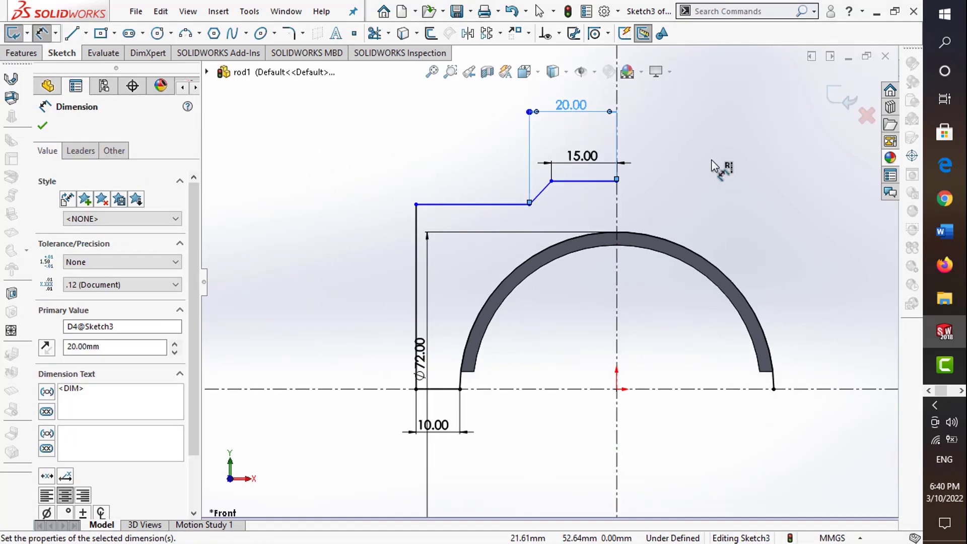
pyautogui.click(540, 192)
pyautogui.click(464, 199)
pyautogui.write('10')
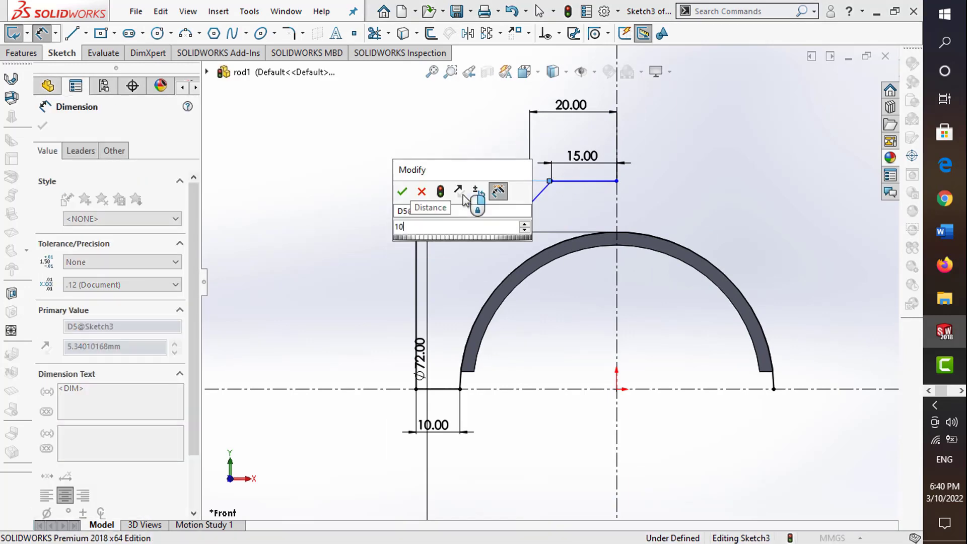
pyautogui.press('Return')
pyautogui.press('Escape')
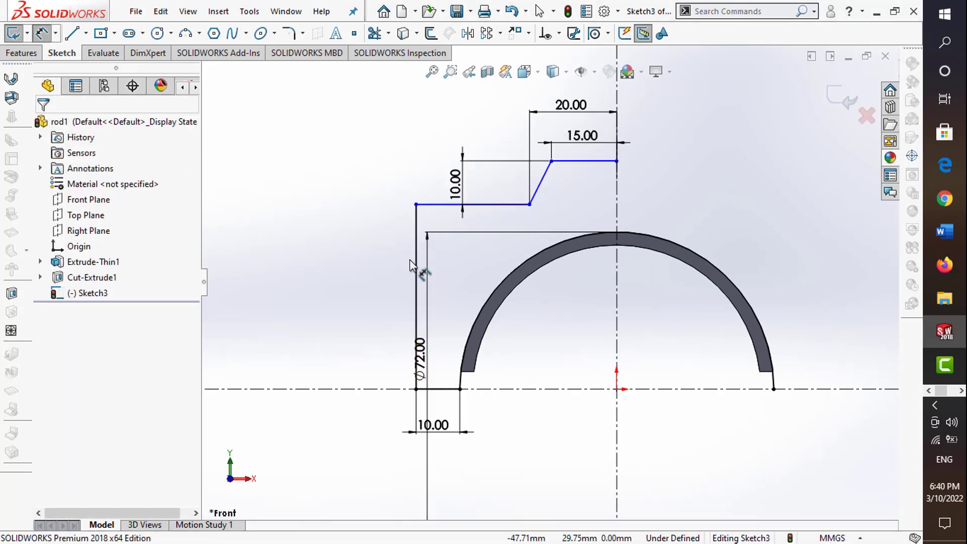
# Delete a stray 42.31 dimension and set the overall height to 55 mm from the origin
pyautogui.click(413, 260)
pyautogui.click(375, 275)
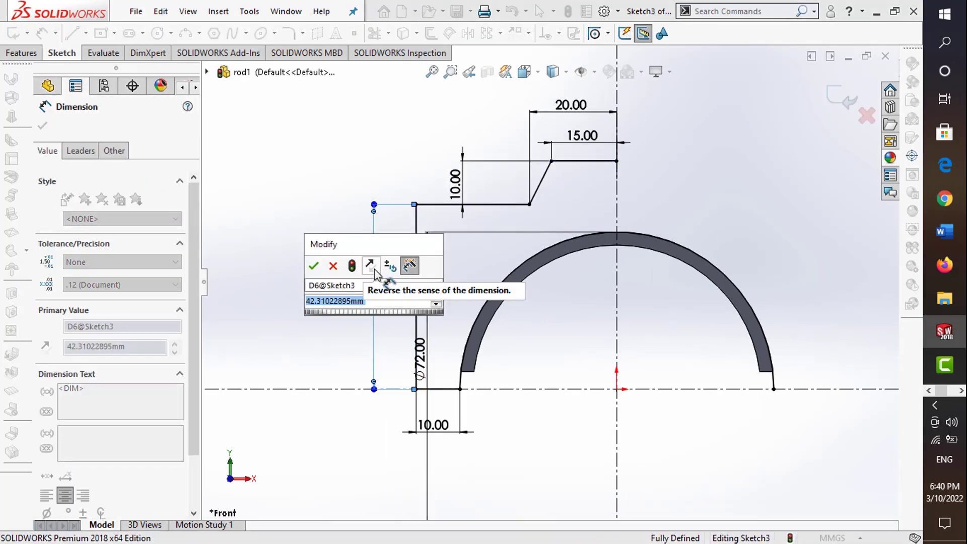
pyautogui.press('Escape')
pyautogui.click(352, 280)
pyautogui.press('Delete')
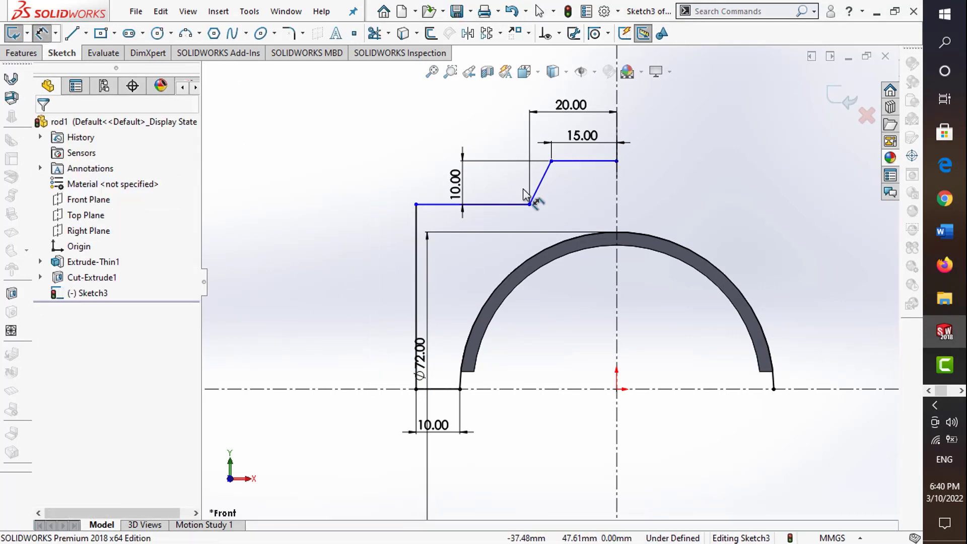
pyautogui.click(584, 161)
pyautogui.click(617, 389)
pyautogui.click(654, 211)
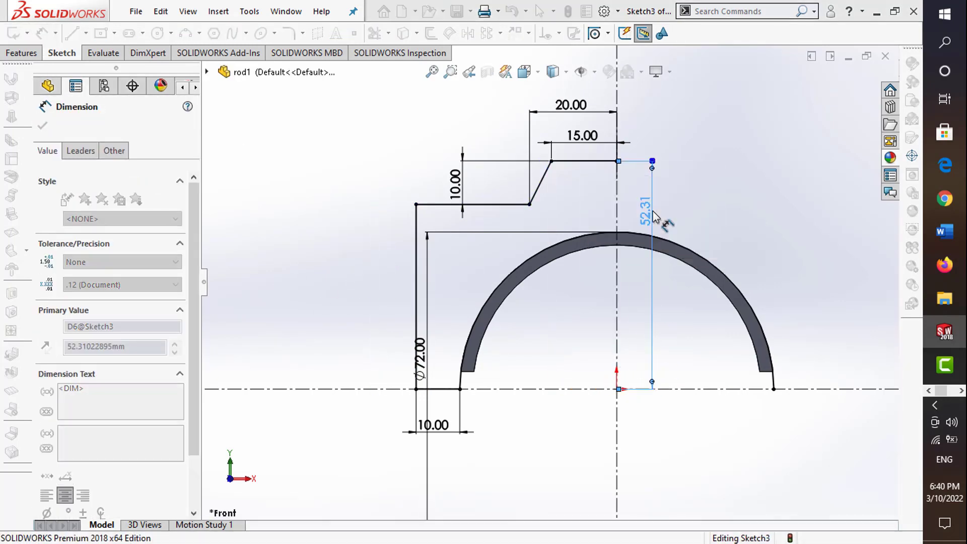
pyautogui.click(653, 216)
pyautogui.write('55')
pyautogui.press('Return')
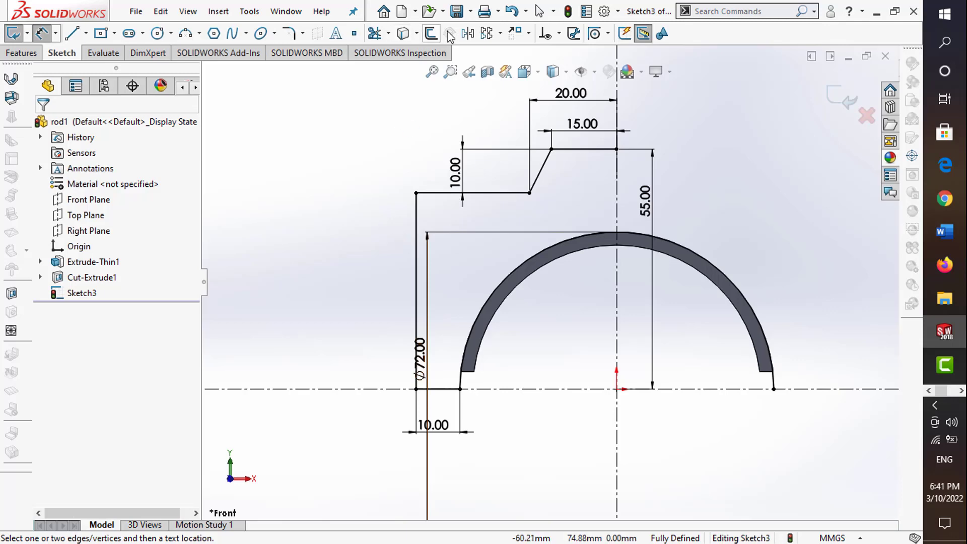
# Mirror the left profile lines and bottom line across the vertical centreline
pyautogui.click(467, 34)
pyautogui.moveTo(459, 220); pyautogui.dragTo(411, 254)
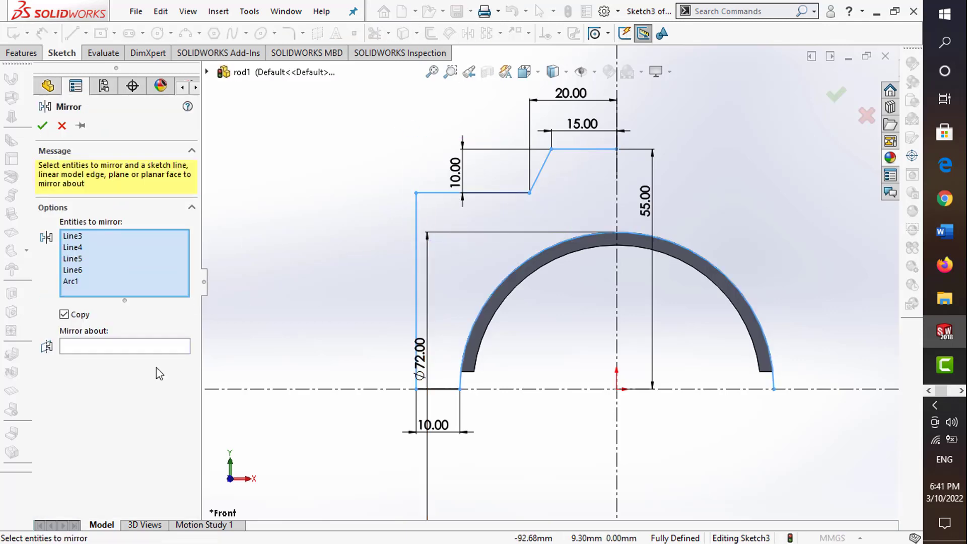
pyautogui.click(140, 348)
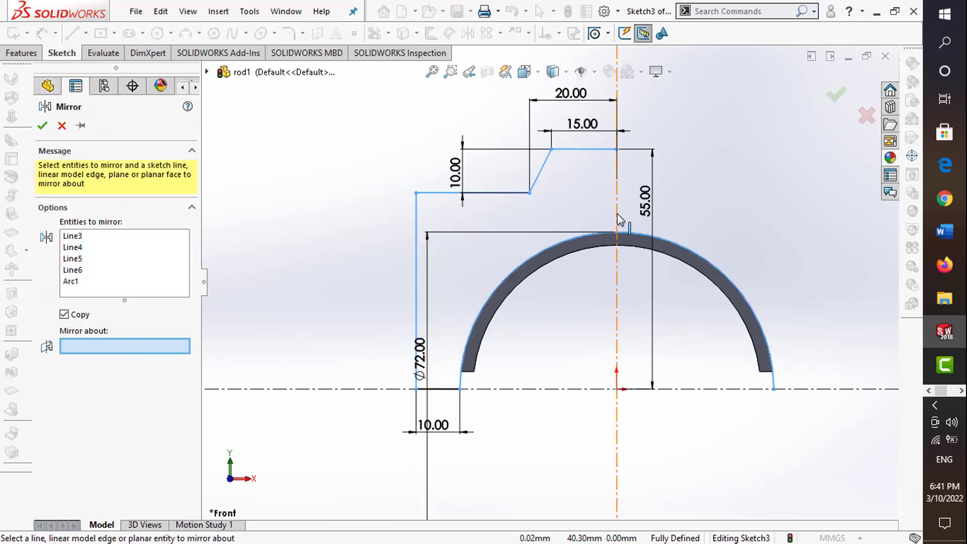
pyautogui.click(617, 302)
pyautogui.click(71, 281)
pyautogui.press('Delete')
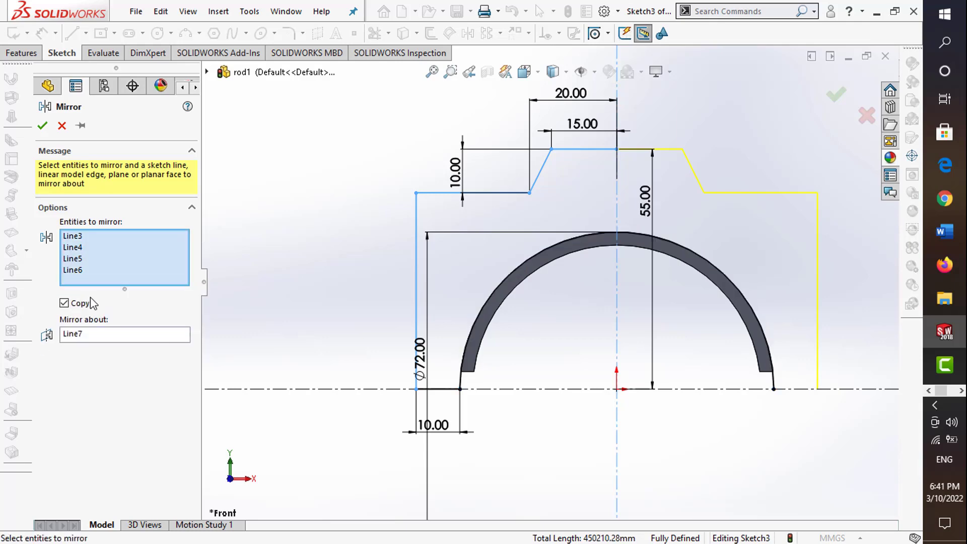
pyautogui.click(443, 388)
pyautogui.press('Return')
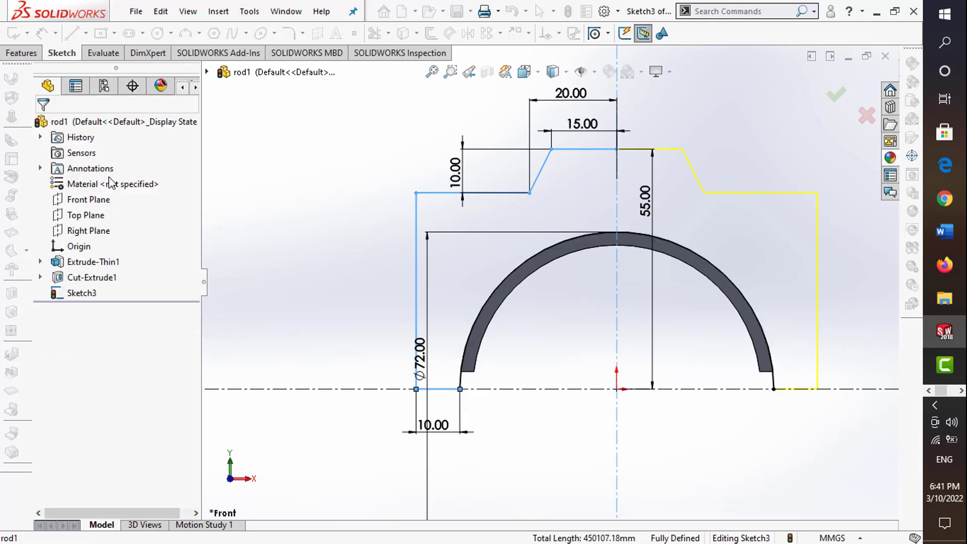
pyautogui.scroll(2, 555, 288)
# Extrude Sketch3 18 mm with the Mid Plane end condition
pyautogui.click(846, 100)
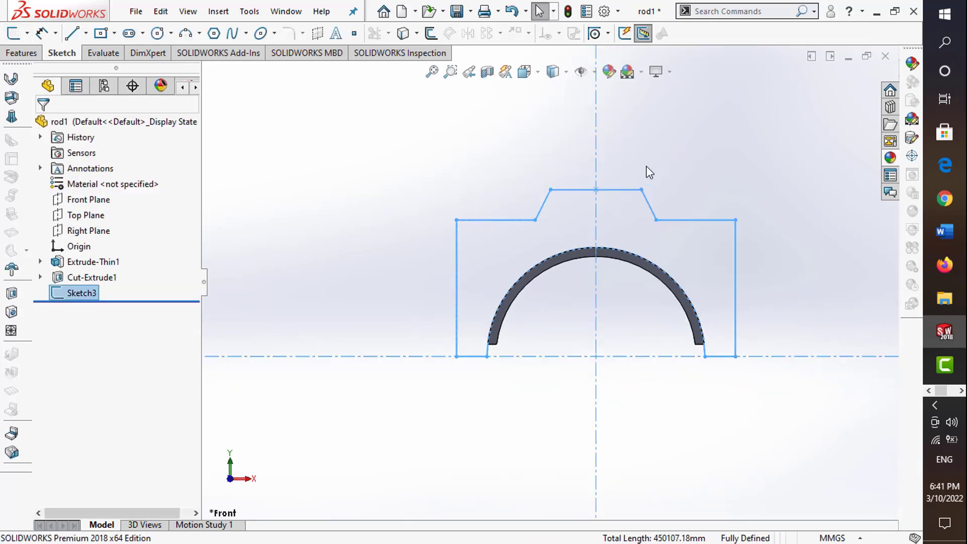
pyautogui.click(21, 52)
pyautogui.click(14, 34)
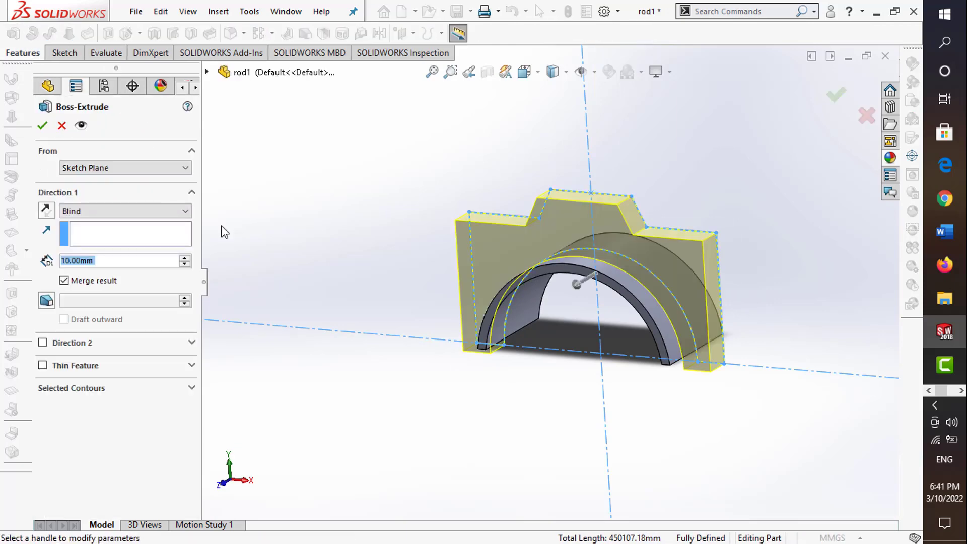
pyautogui.write('18')
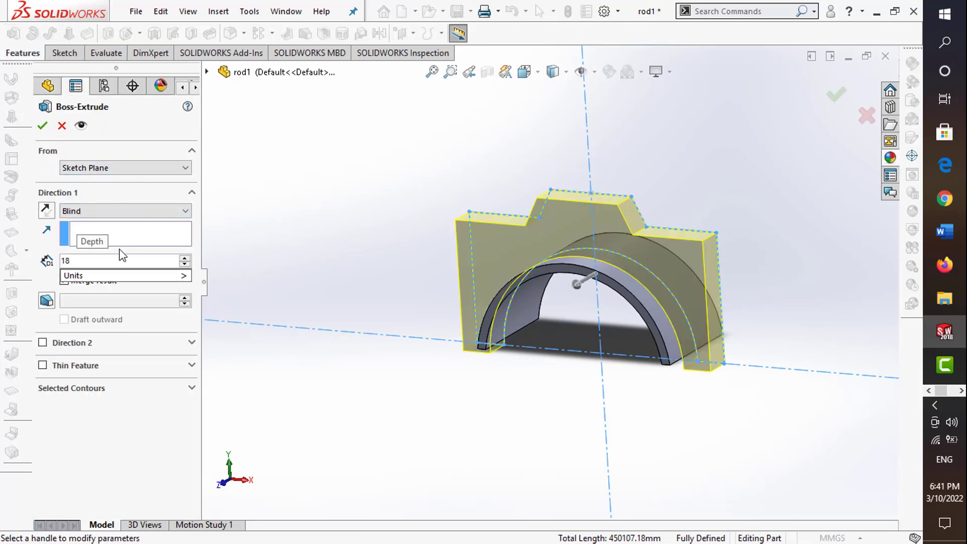
pyautogui.press('Return')
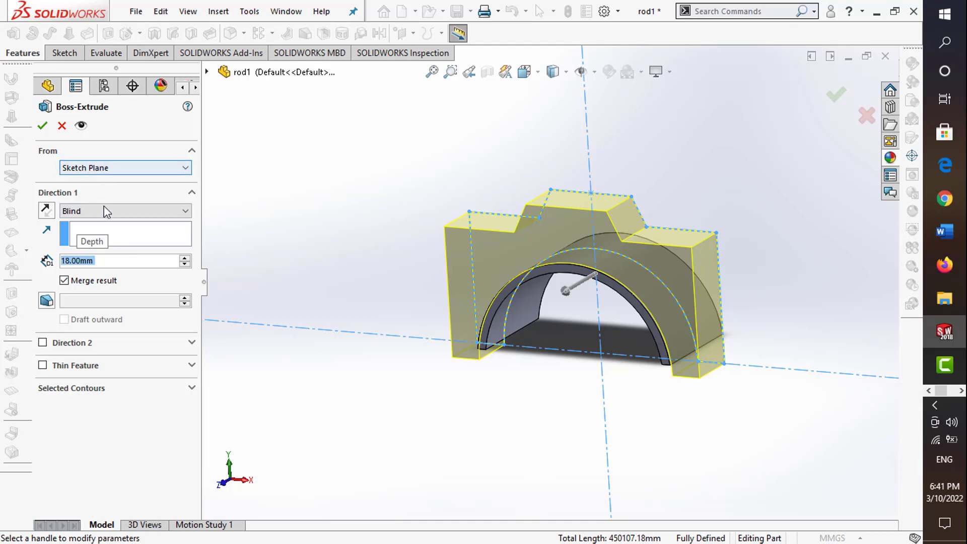
pyautogui.click(106, 211)
pyautogui.click(110, 276)
# Check the preview from both sides, accept the extrusion and save rod1
pyautogui.moveTo(565, 173); pyautogui.dragTo(814, 140, button='middle')
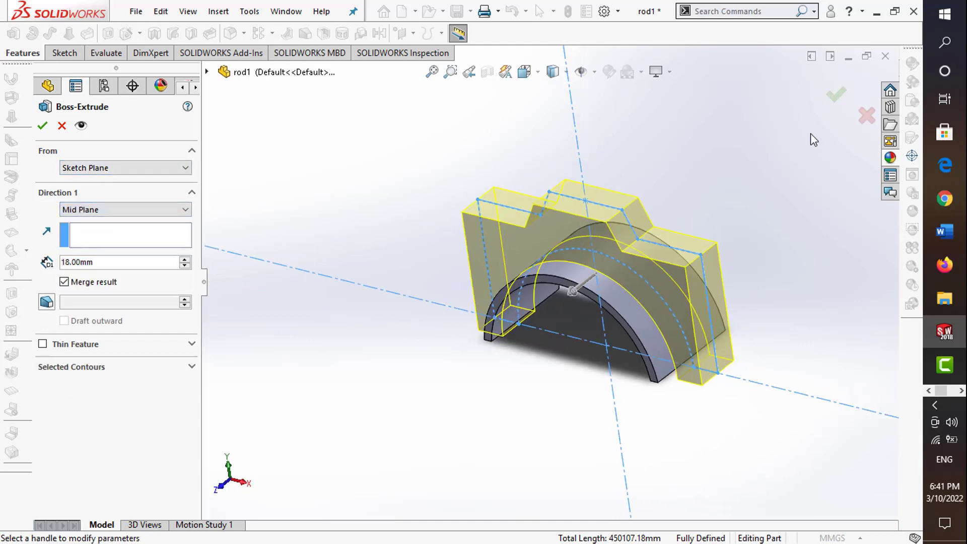
pyautogui.click(835, 101)
pyautogui.moveTo(680, 199)
pyautogui.mouseDown(button='middle')
pyautogui.moveTo(609, 255)
pyautogui.moveTo(631, 182)
pyautogui.moveTo(644, 242)
pyautogui.mouseUp(button='middle')
pyautogui.click(458, 11)
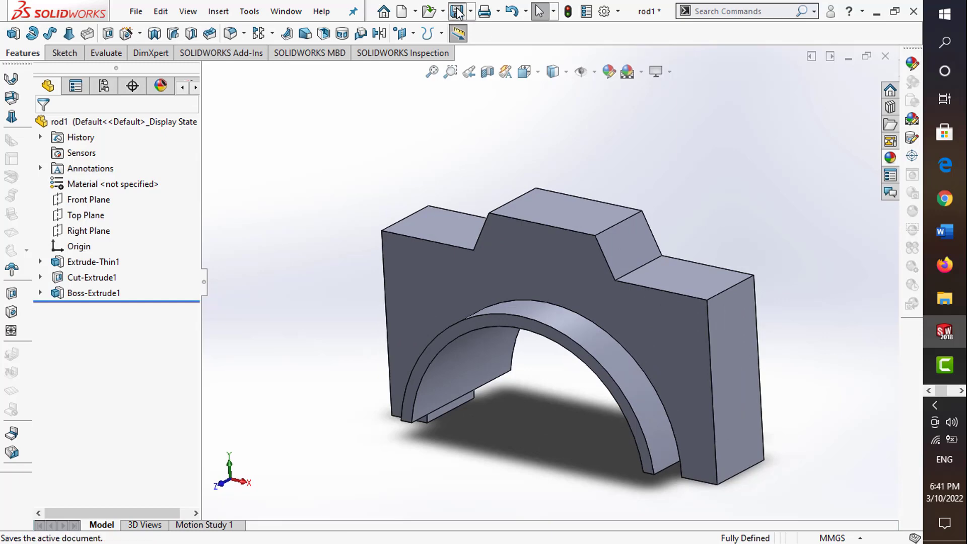
# Apply a full round fillet across the block's front face, right end face and back face
pyautogui.click(235, 36)
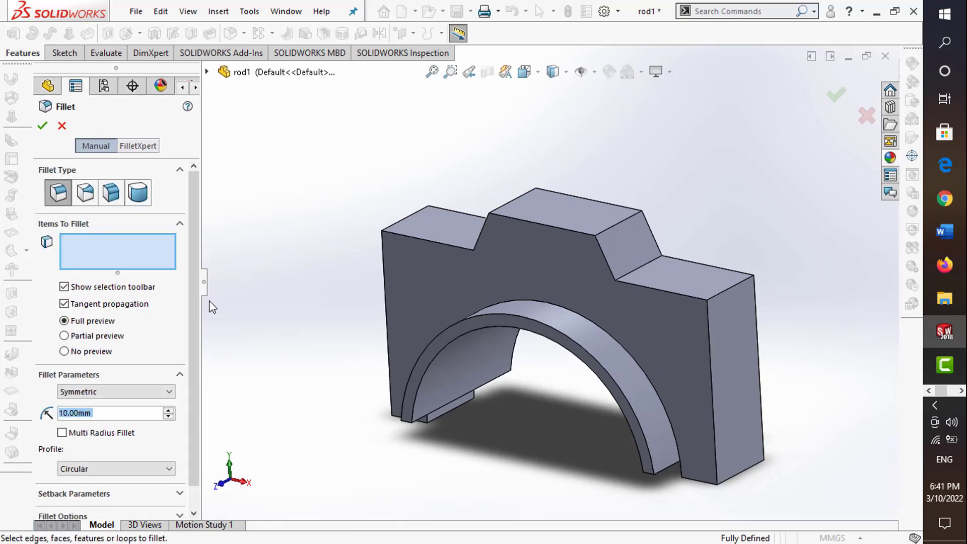
pyautogui.click(139, 200)
pyautogui.click(656, 319)
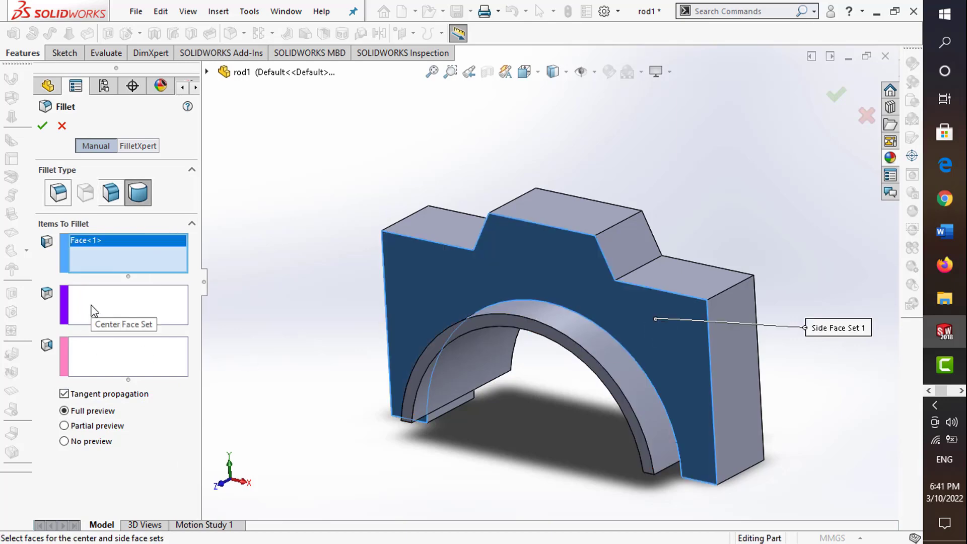
pyautogui.click(127, 314)
pyautogui.click(756, 378)
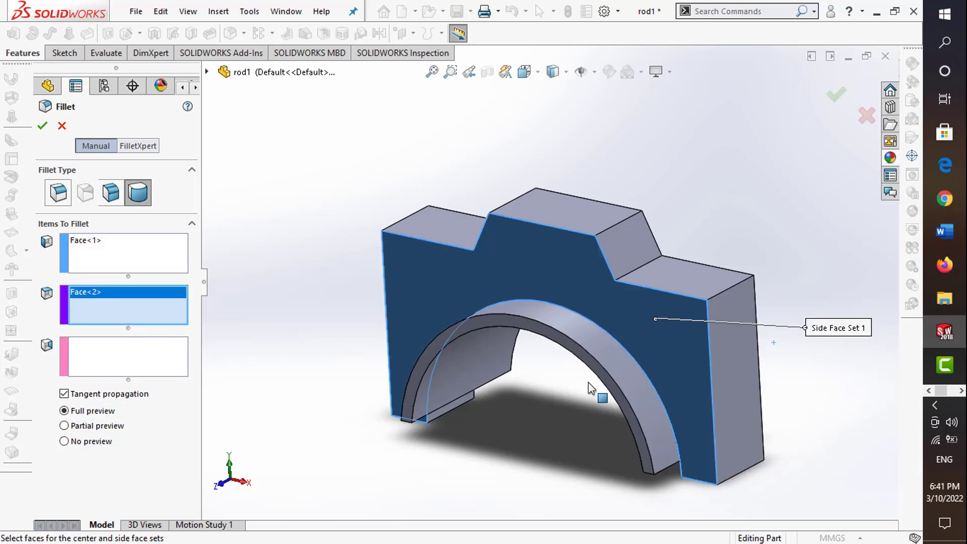
pyautogui.click(156, 356)
pyautogui.moveTo(655, 353); pyautogui.dragTo(524, 350, button='middle')
pyautogui.click(526, 349)
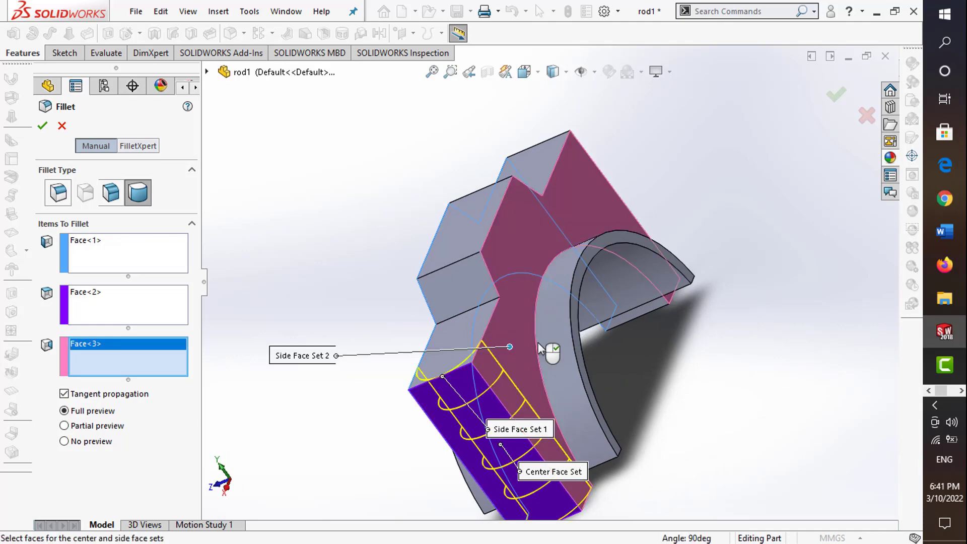
pyautogui.click(42, 126)
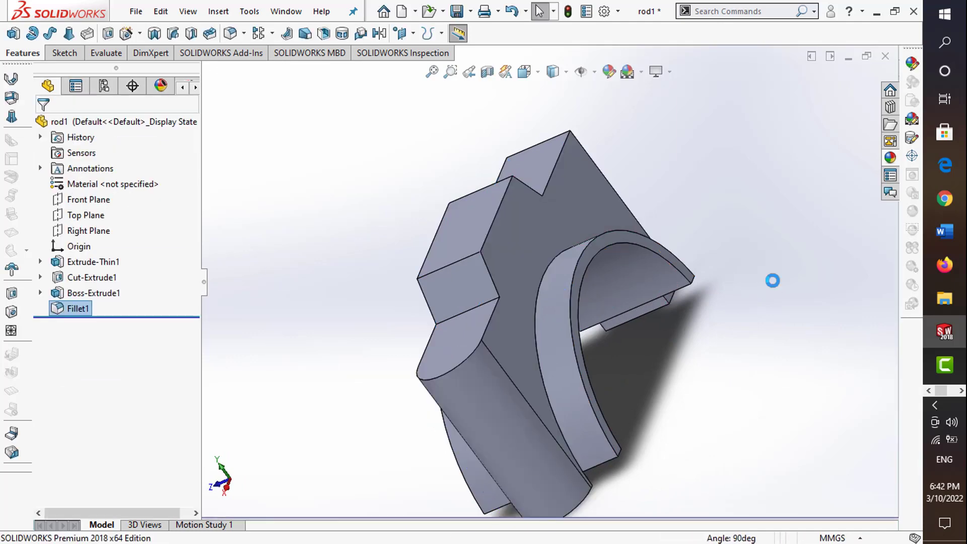
pyautogui.moveTo(771, 278)
pyautogui.mouseDown(button='middle')
pyautogui.moveTo(581, 343)
pyautogui.moveTo(524, 245)
pyautogui.mouseUp(button='middle')
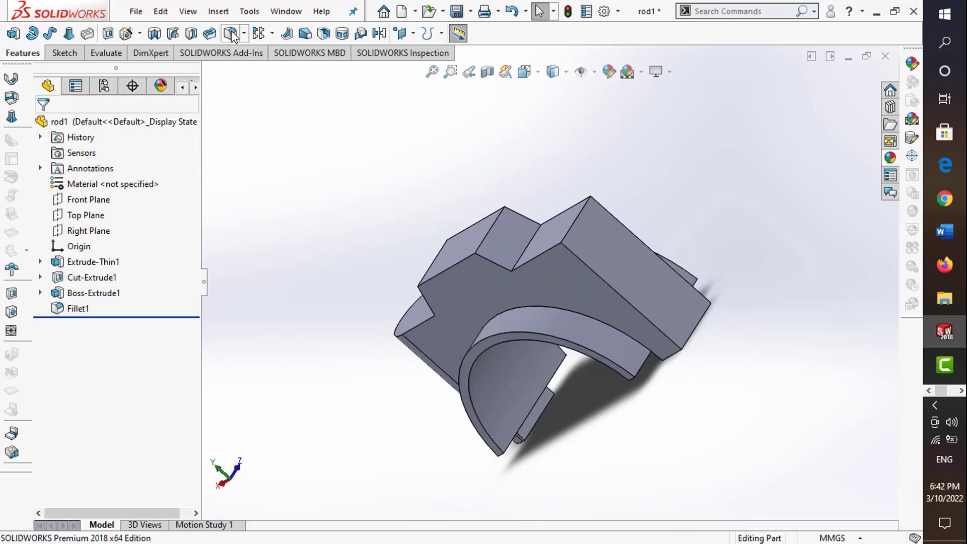
# Add a second full round fillet across the side and centre faces of the other lug
pyautogui.press('Return')
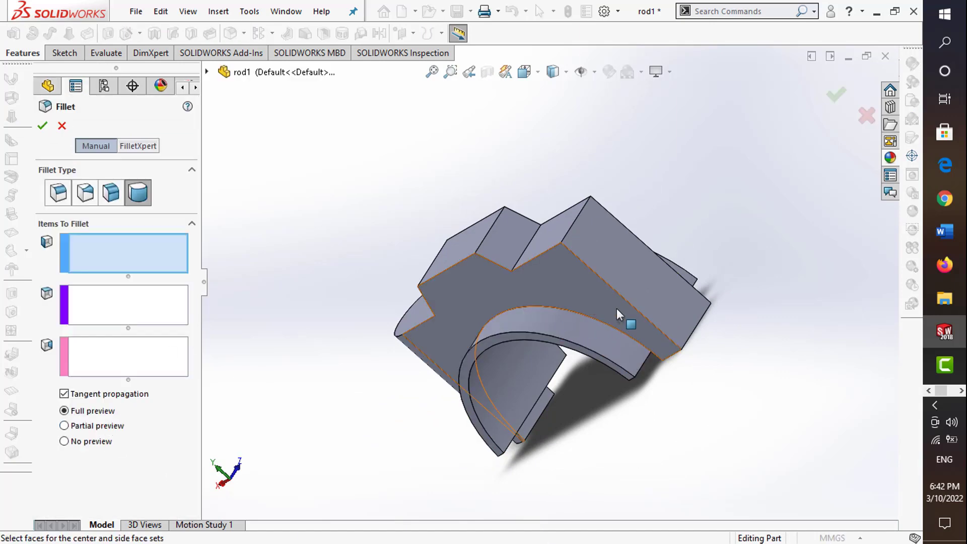
pyautogui.click(604, 308)
pyautogui.click(625, 258)
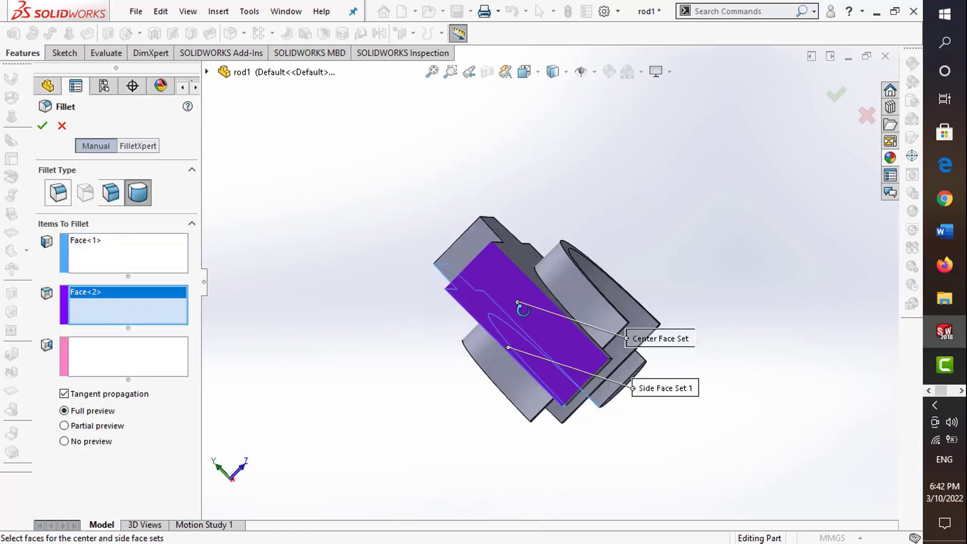
pyautogui.moveTo(624, 258); pyautogui.dragTo(216, 345, button='middle')
pyautogui.click(460, 300)
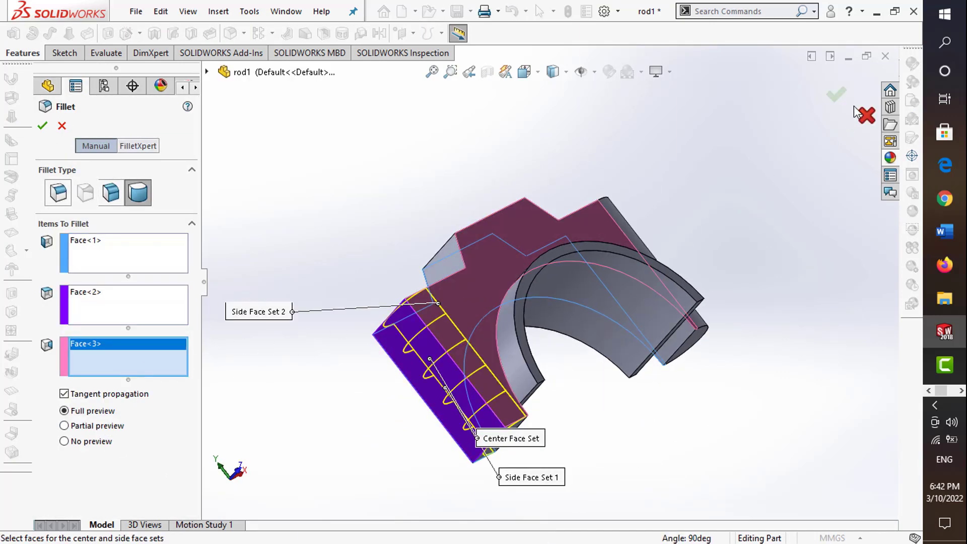
pyautogui.rightClick(760, 201)
pyautogui.moveTo(636, 252); pyautogui.dragTo(750, 292, button='middle')
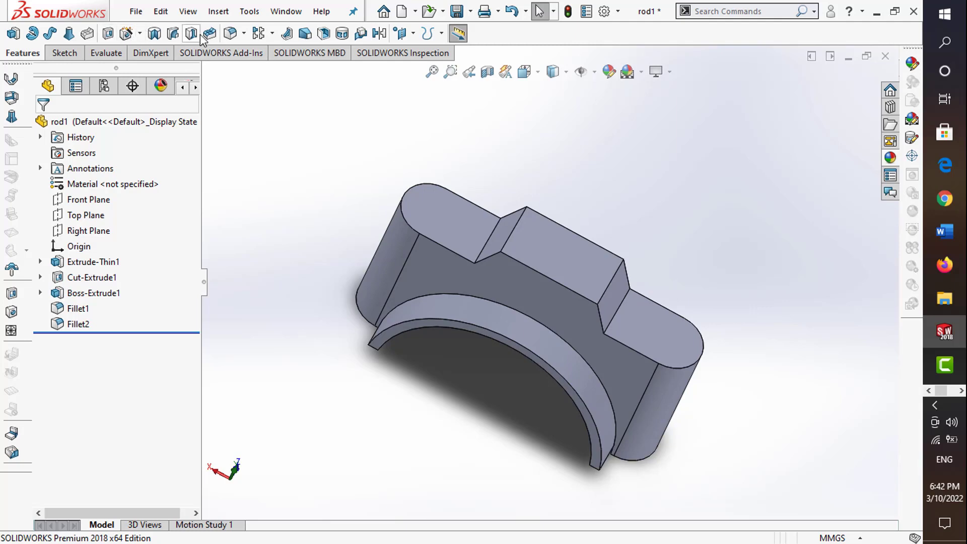
# Sketch two circles on the flat lug face, one on each lug
pyautogui.click(52, 57)
pyautogui.click(15, 34)
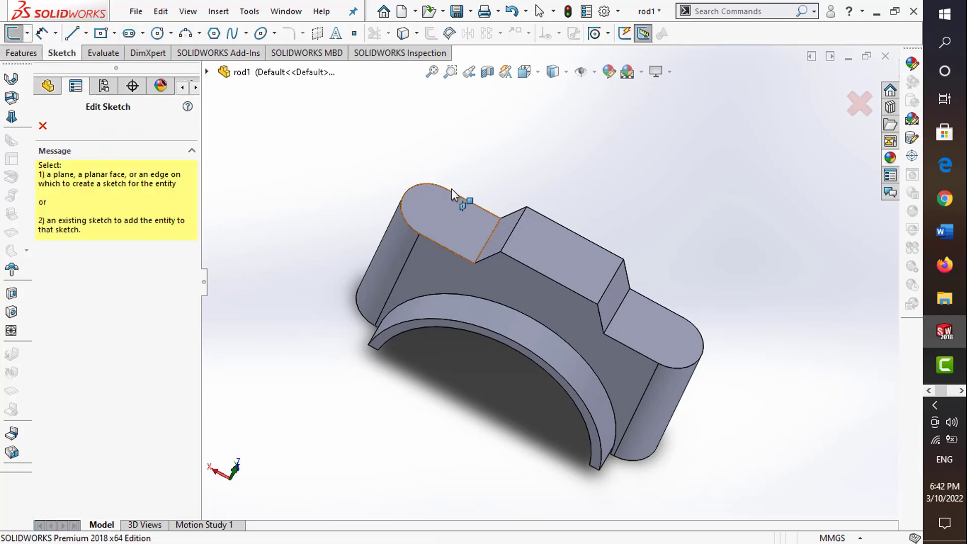
pyautogui.click(448, 209)
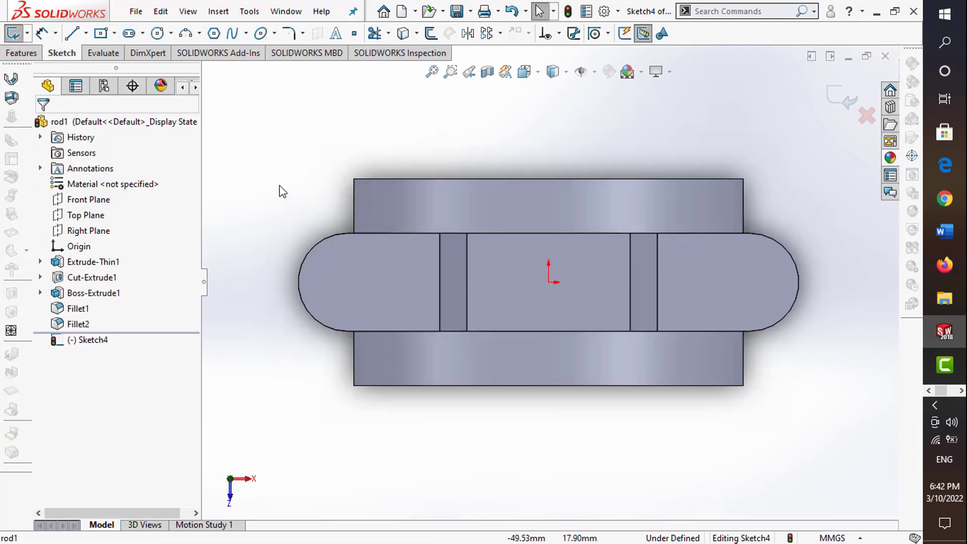
pyautogui.click(157, 33)
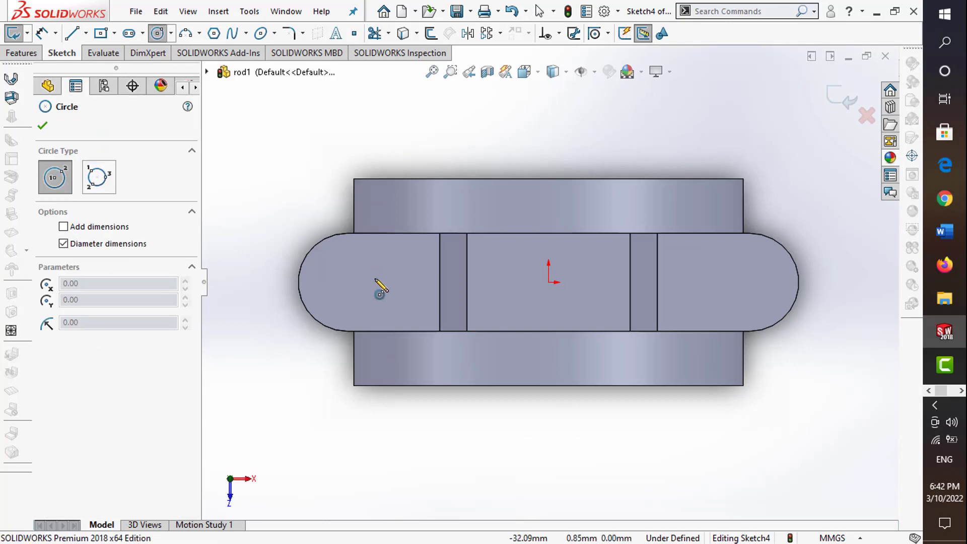
pyautogui.click(375, 282)
pyautogui.click(374, 255)
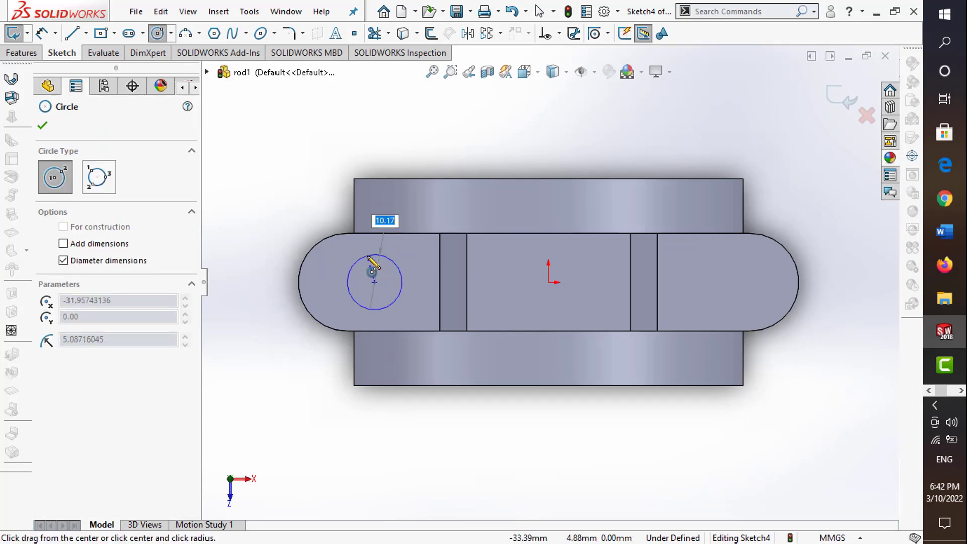
pyautogui.click(747, 282)
pyautogui.click(746, 251)
pyautogui.press('Escape')
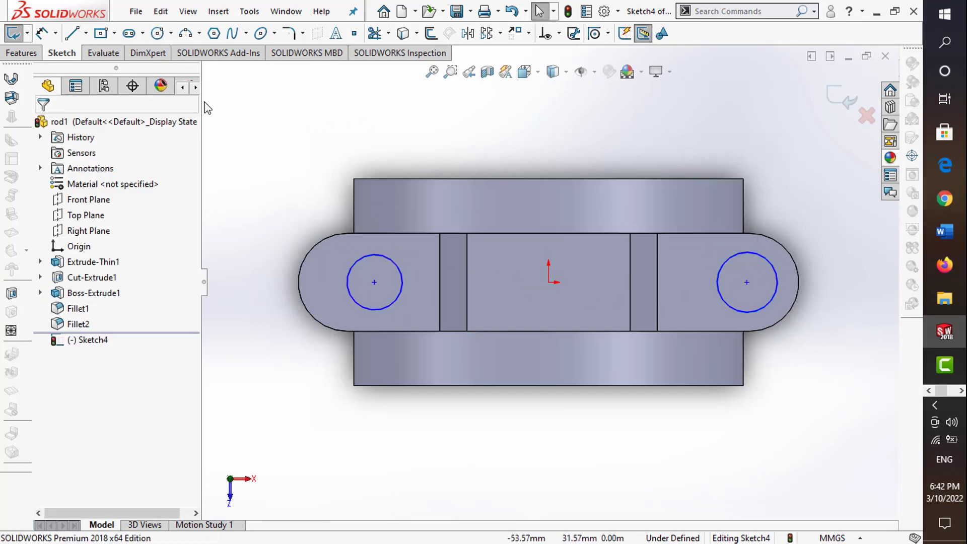
# Dimension both circle centres 32 mm from the origin
pyautogui.click(40, 33)
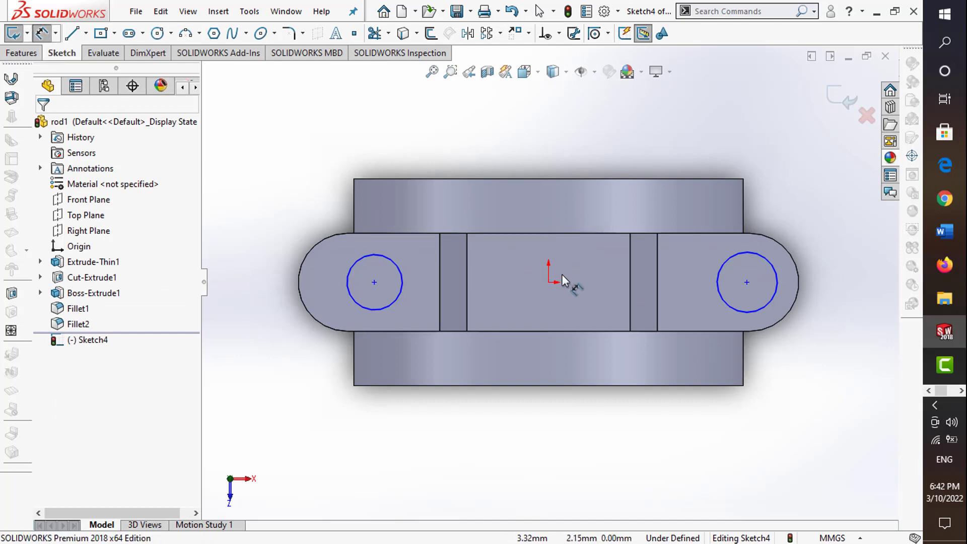
pyautogui.click(549, 282)
pyautogui.click(374, 282)
pyautogui.click(452, 143)
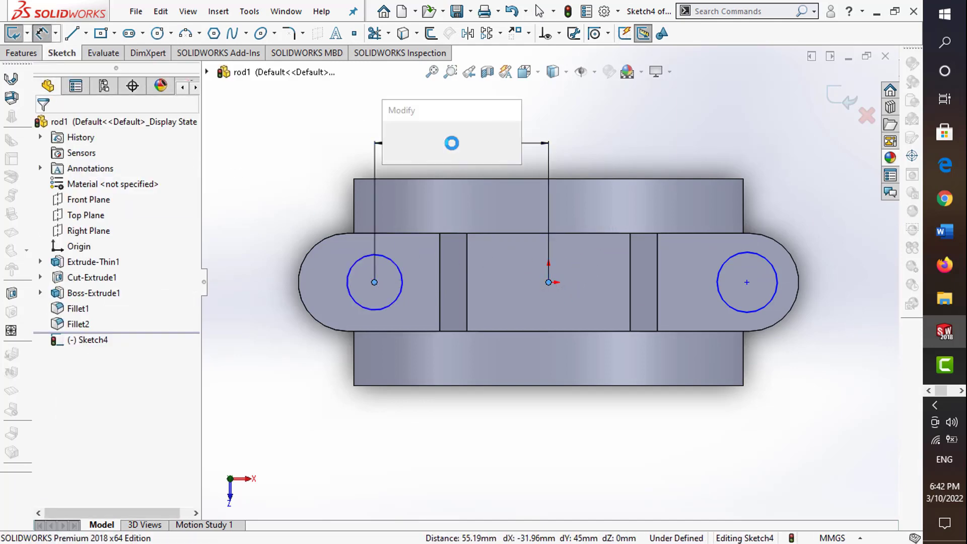
pyautogui.write('32')
pyautogui.press('Return')
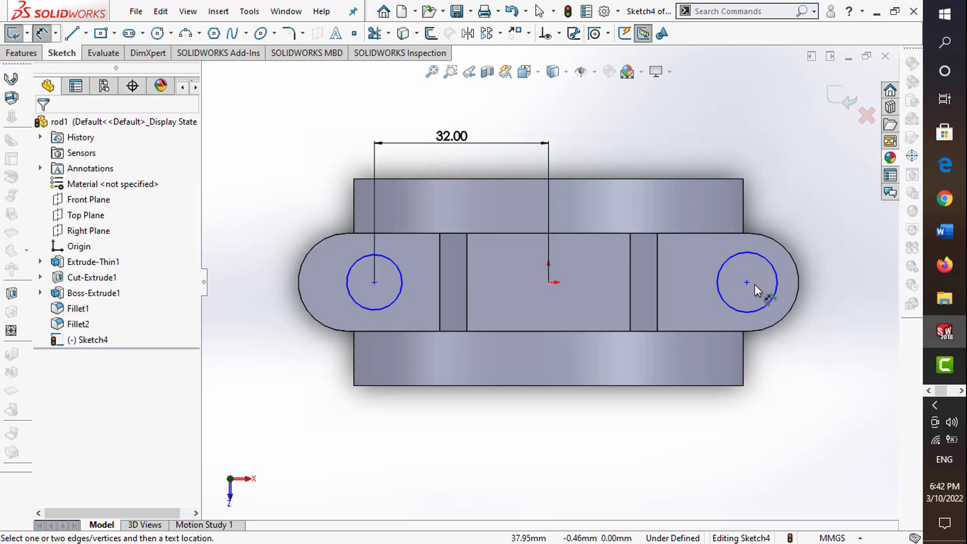
pyautogui.click(747, 282)
pyautogui.click(548, 282)
pyautogui.click(591, 155)
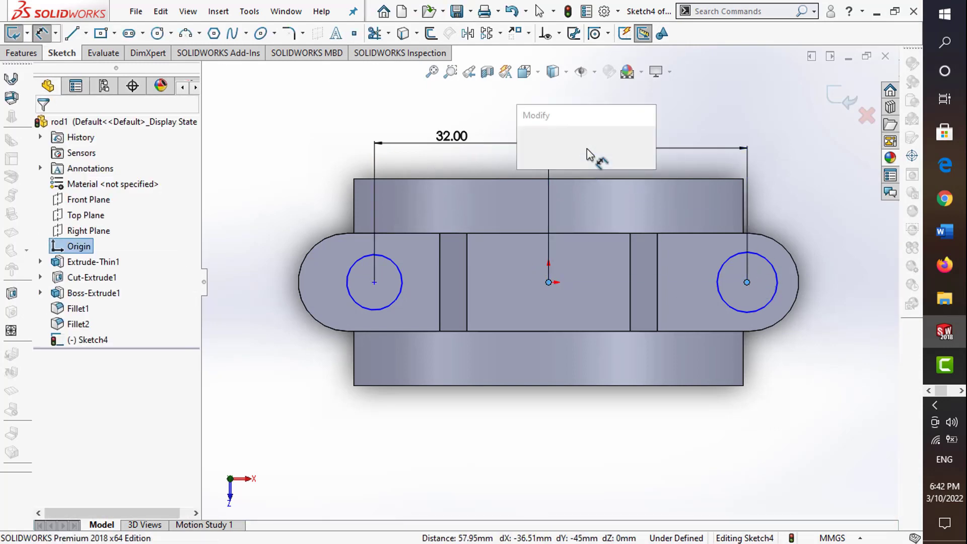
pyautogui.write('32')
pyautogui.press('Return')
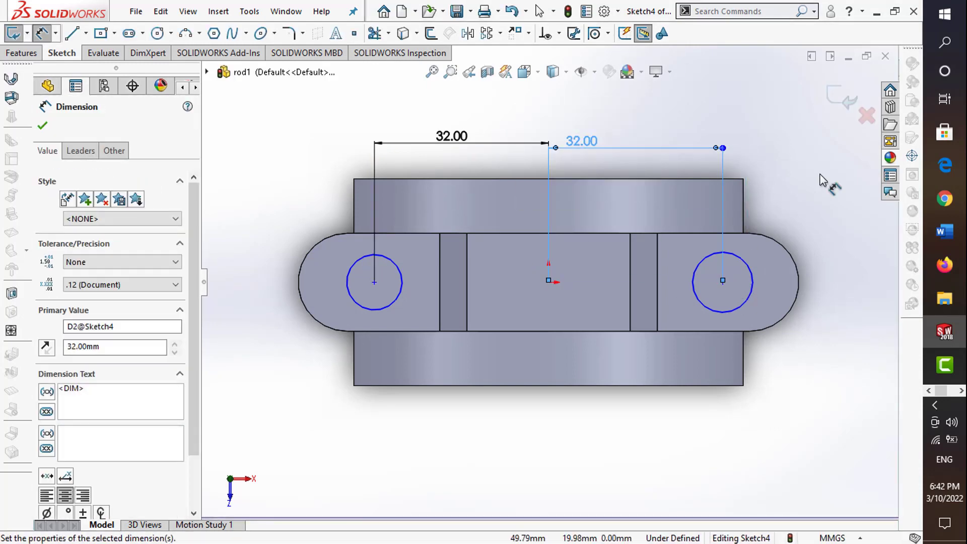
# Set both circle diameters to 9 mm
pyautogui.click(350, 293)
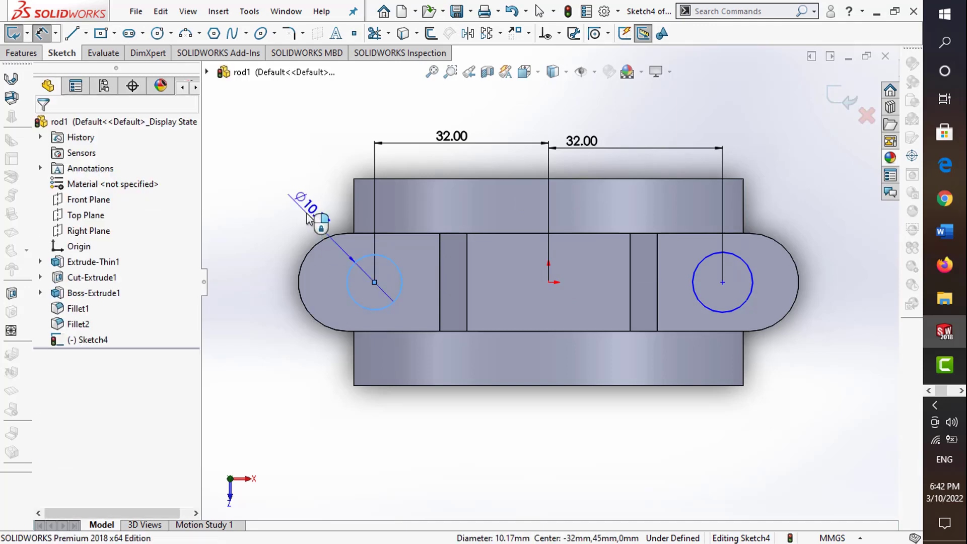
pyautogui.click(309, 214)
pyautogui.write('9mm')
pyautogui.press('Return')
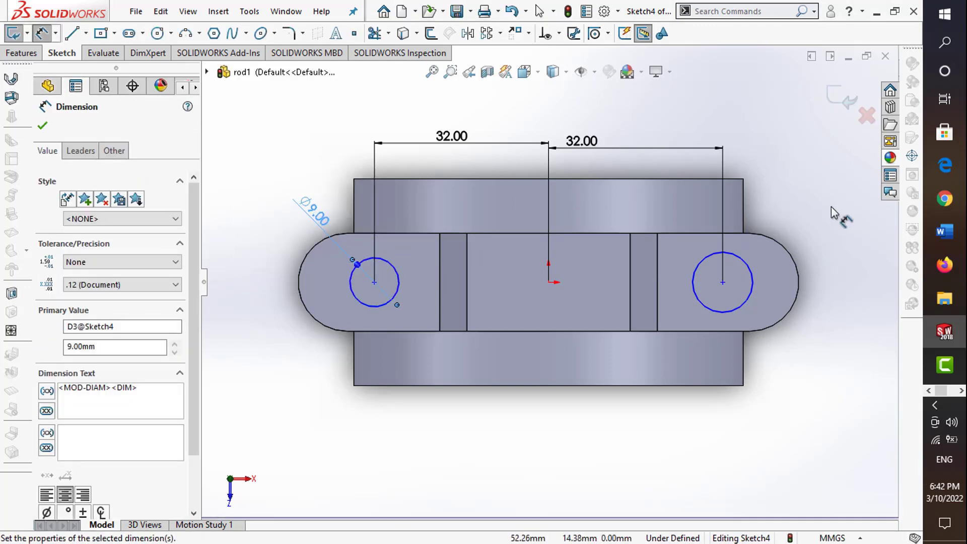
pyautogui.click(754, 280)
pyautogui.click(794, 195)
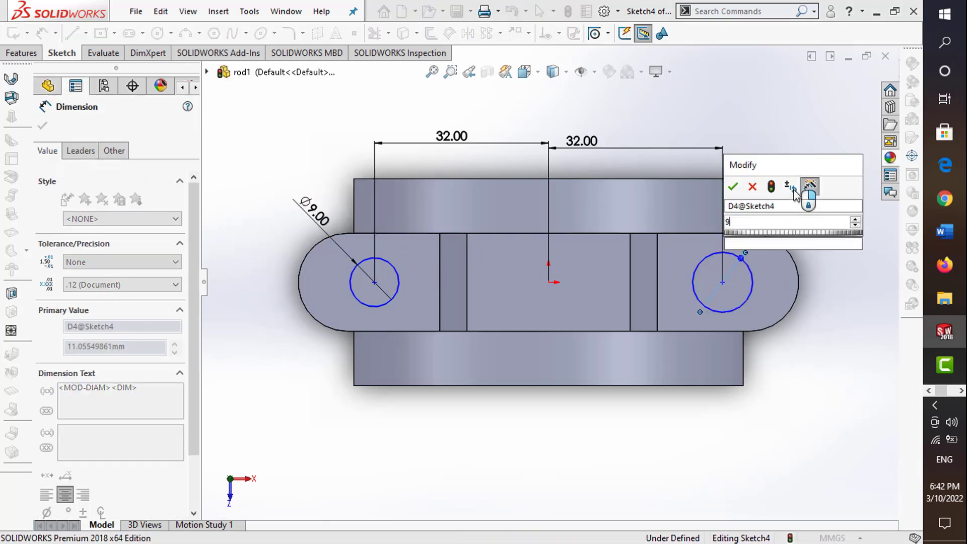
pyautogui.write('9')
pyautogui.press('Return')
pyautogui.press('Escape')
# Add Horizontal relations between each circle centre and the origin
pyautogui.click(723, 282)
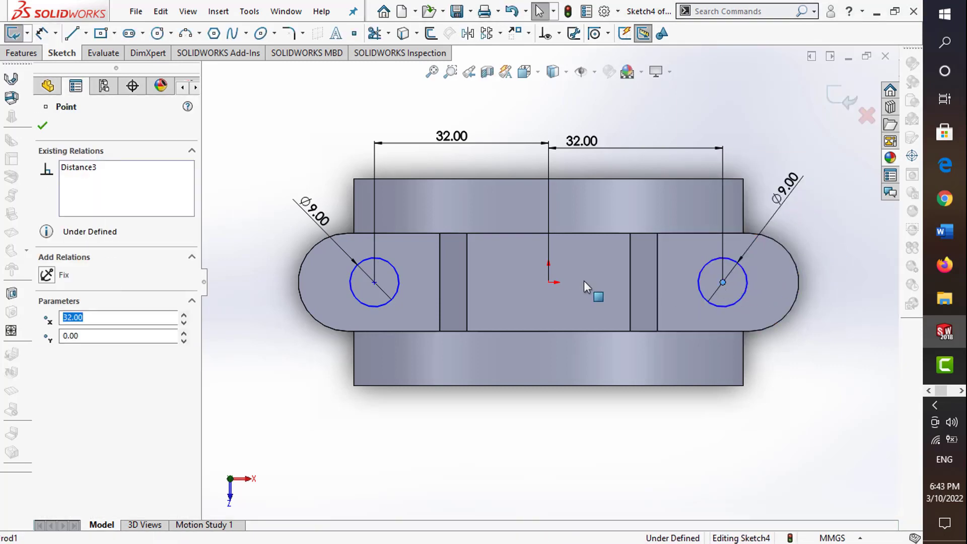
pyautogui.keyDown('ctrl'); pyautogui.click(549, 282); pyautogui.keyUp('ctrl')
pyautogui.click(63, 354)
pyautogui.press('Escape')
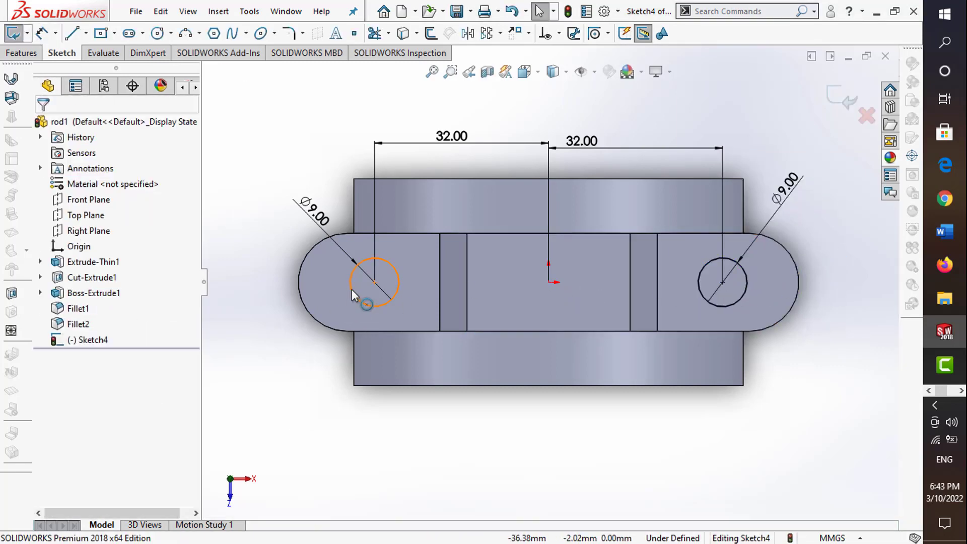
pyautogui.click(374, 282)
pyautogui.keyDown('ctrl'); pyautogui.click(549, 282); pyautogui.keyUp('ctrl')
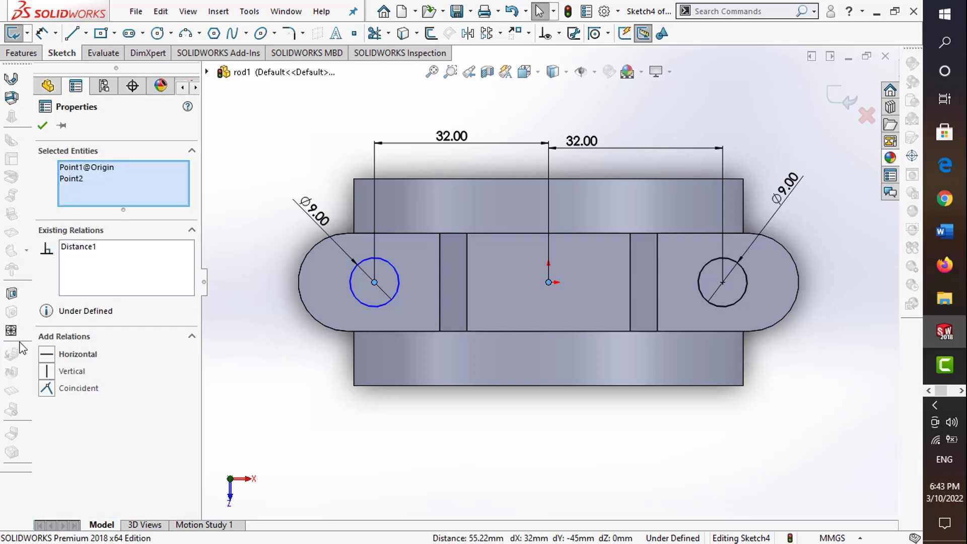
pyautogui.click(73, 357)
pyautogui.press('Escape')
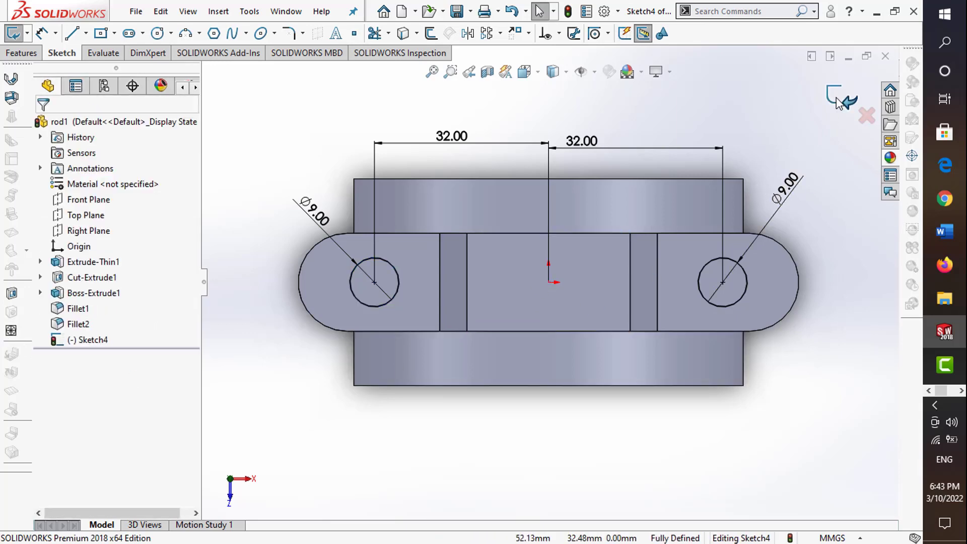
# Cut the two circles Through All with an extruded cut
pyautogui.click(837, 104)
pyautogui.click(28, 53)
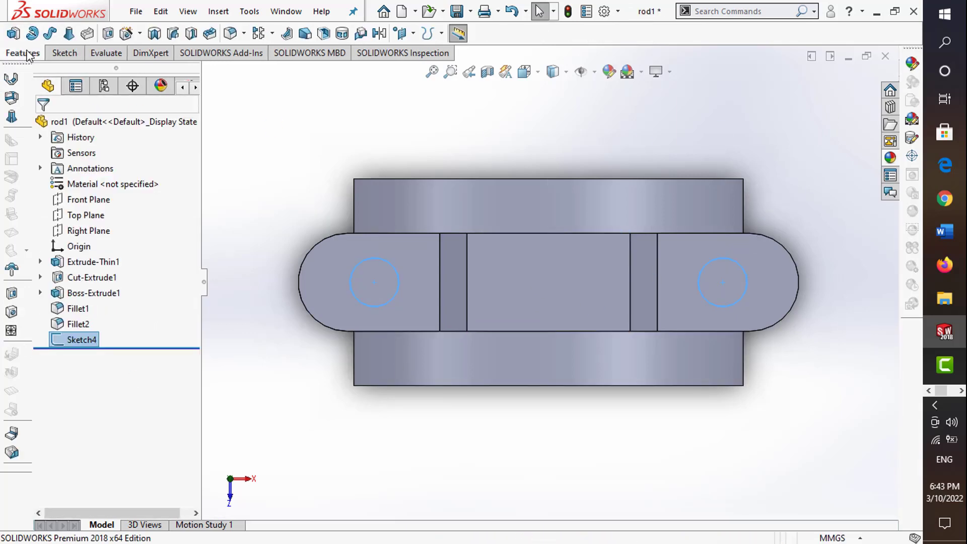
pyautogui.click(108, 34)
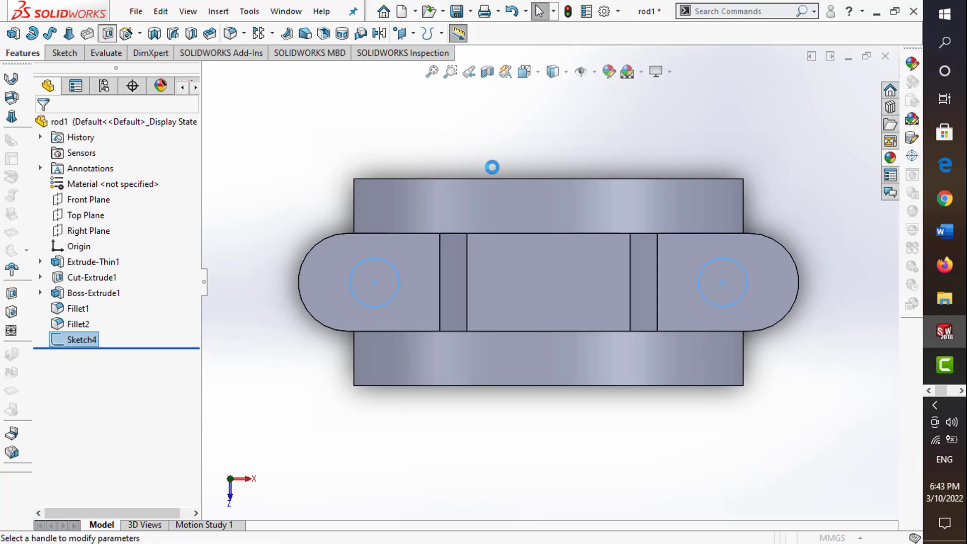
pyautogui.click(74, 212)
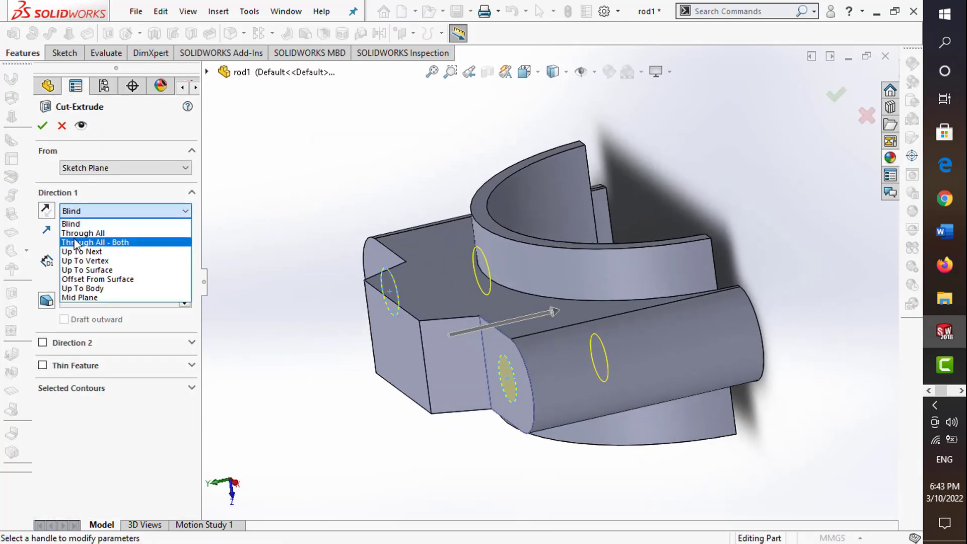
pyautogui.click(80, 234)
pyautogui.click(44, 126)
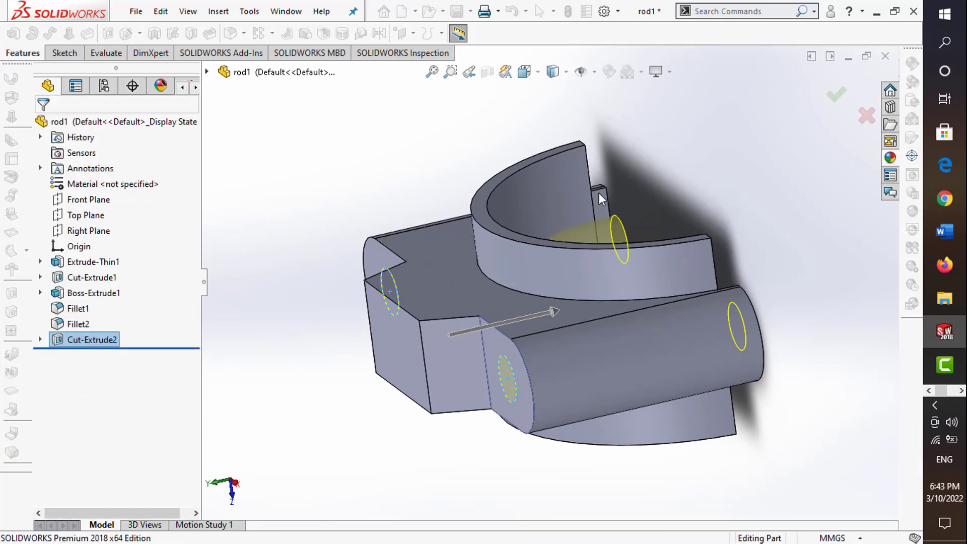
# Orbit and zoom around rod1 to inspect the curved walls and new holes
pyautogui.moveTo(687, 180)
pyautogui.mouseDown(button='middle')
pyautogui.moveTo(680, 298)
pyautogui.moveTo(744, 248)
pyautogui.mouseUp(button='middle')
pyautogui.scroll(3, 744, 248)
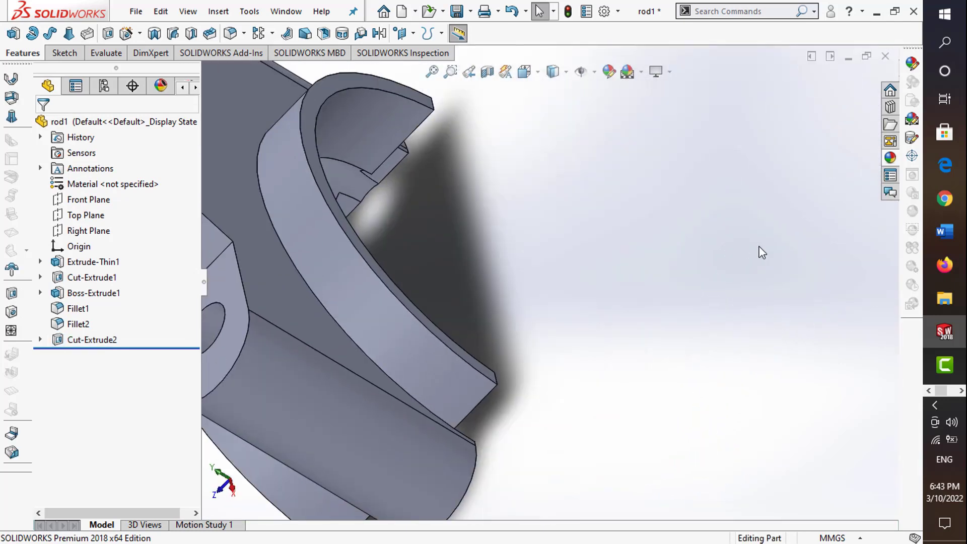
pyautogui.scroll(3, 754, 261)
pyautogui.press('f')
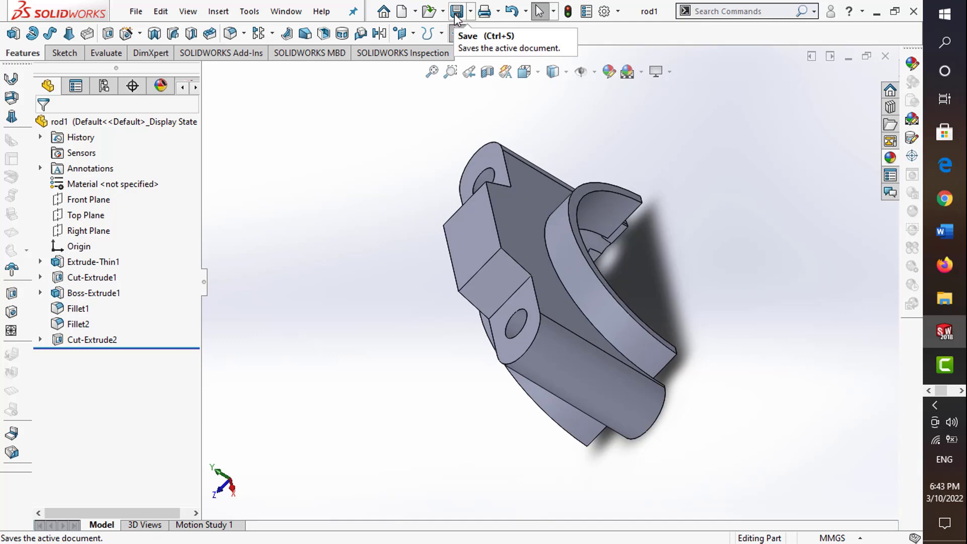
pyautogui.moveTo(607, 255)
pyautogui.mouseDown(button='middle')
pyautogui.moveTo(572, 334)
pyautogui.moveTo(550, 281)
pyautogui.moveTo(553, 297)
pyautogui.mouseUp(button='middle')
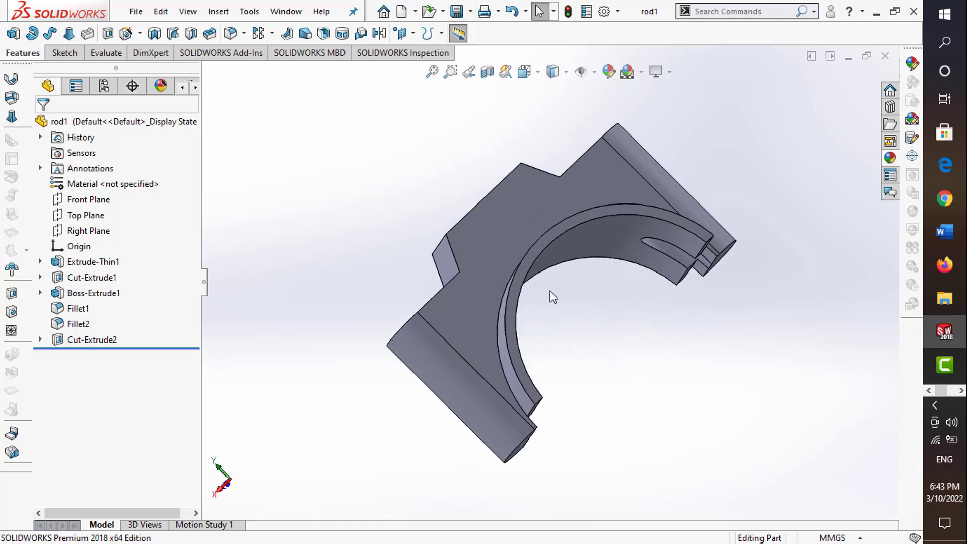
pyautogui.scroll(-2, 519, 237)
pyautogui.scroll(-2, 519, 237)
pyautogui.moveTo(518, 238)
pyautogui.mouseDown(button='middle')
pyautogui.moveTo(492, 277)
pyautogui.moveTo(514, 288)
pyautogui.mouseUp(button='middle')
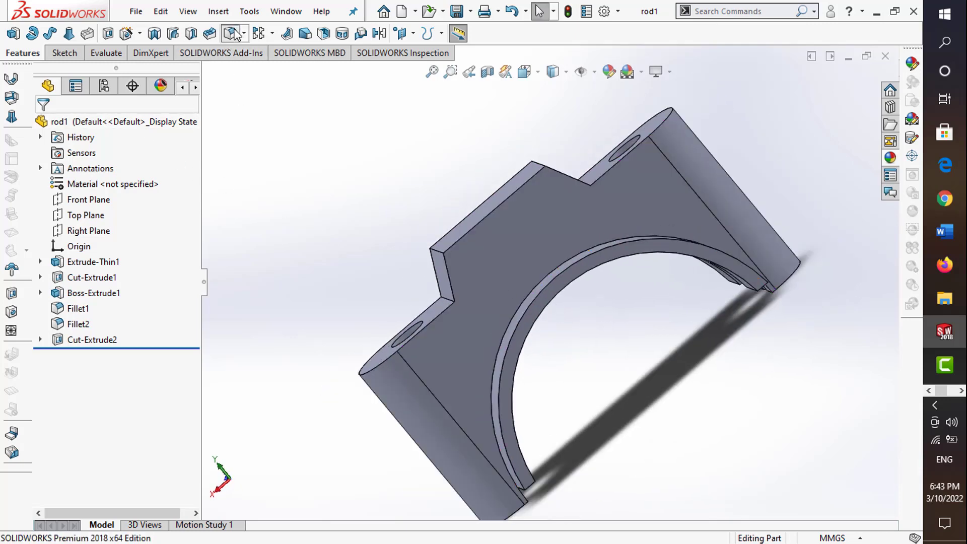
# Start a constant-size fillet with a 1 mm radius
pyautogui.click(64, 194)
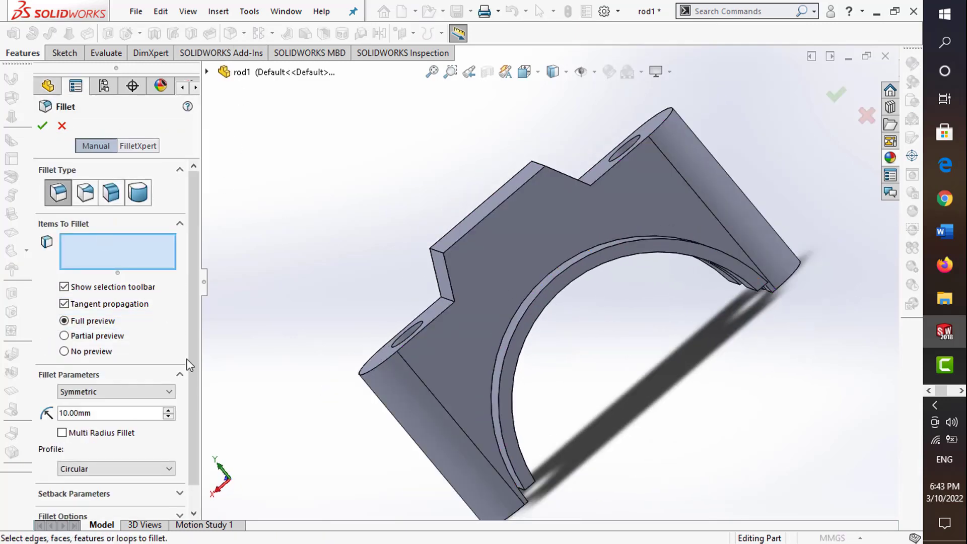
pyautogui.click(102, 408)
pyautogui.write('1')
pyautogui.press('Return')
pyautogui.moveTo(296, 267); pyautogui.dragTo(425, 259, button='middle')
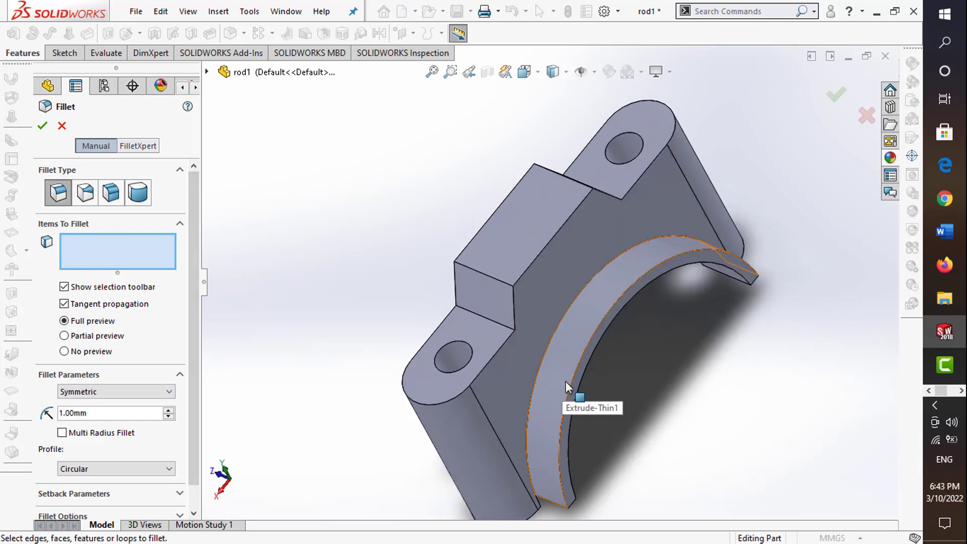
pyautogui.scroll(-5, 579, 302)
# Select the four curved rim edges and apply the 1 mm fillet
pyautogui.click(597, 282)
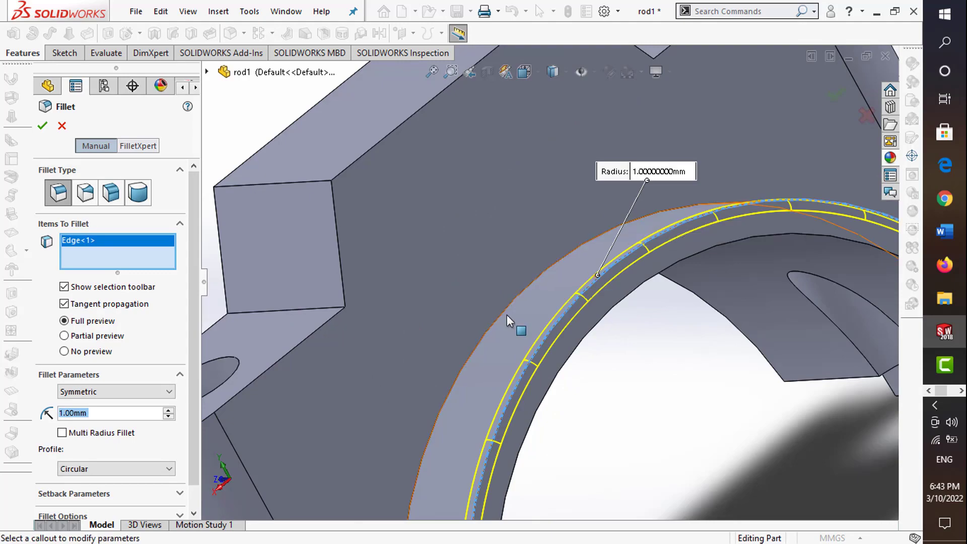
pyautogui.moveTo(514, 326); pyautogui.dragTo(690, 266, button='middle')
pyautogui.scroll(3, 572, 348)
pyautogui.click(574, 367)
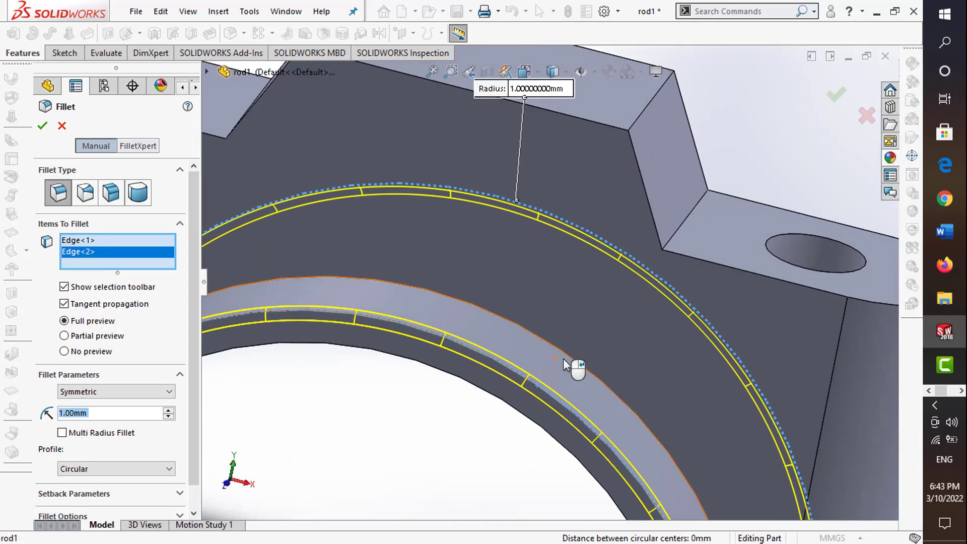
pyautogui.click(578, 368)
pyautogui.moveTo(615, 285); pyautogui.dragTo(625, 314, button='middle')
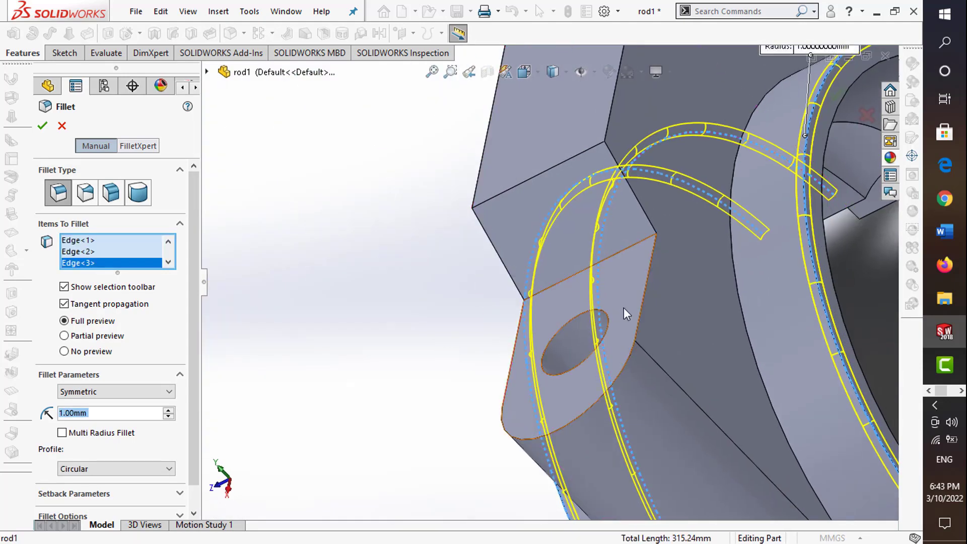
pyautogui.click(734, 280)
pyautogui.click(43, 126)
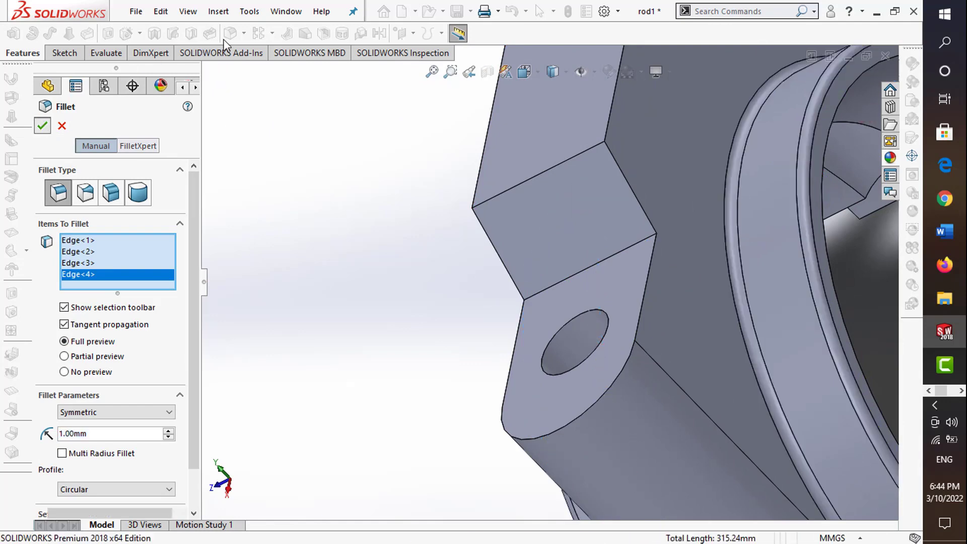
# Start a 2 mm fillet on the step edges above the lug hole
pyautogui.click(231, 33)
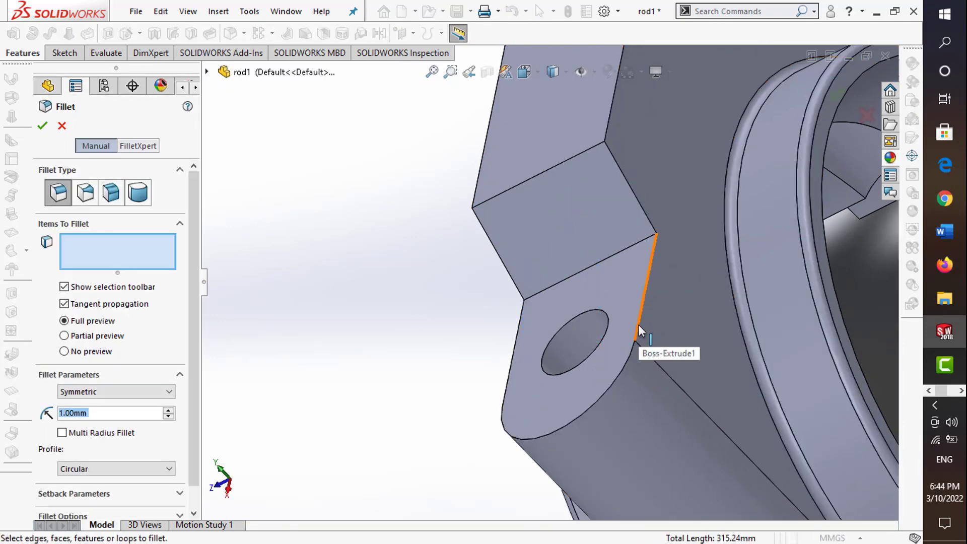
pyautogui.click(605, 258)
pyautogui.write('2')
pyautogui.press('Return')
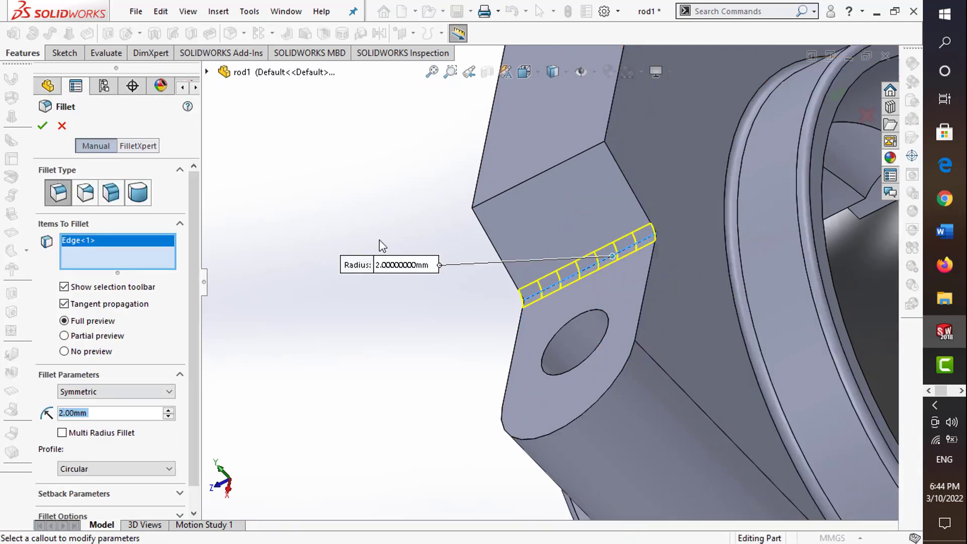
pyautogui.click(533, 177)
# Add the upper step edges, drop the wrongly picked lug face, and apply the fillet
pyautogui.moveTo(509, 249); pyautogui.dragTo(561, 235, button='middle')
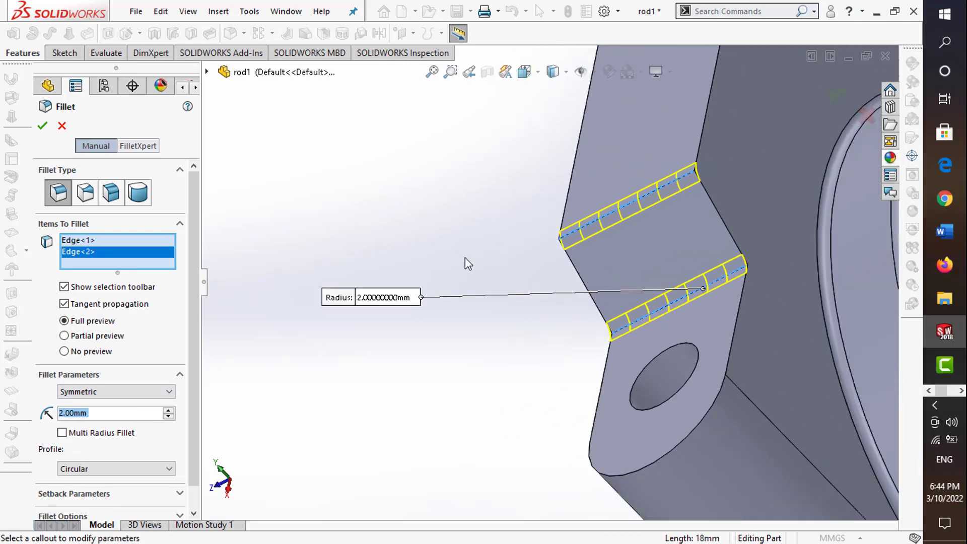
pyautogui.click(636, 101)
pyautogui.moveTo(651, 108); pyautogui.dragTo(564, 177, button='middle')
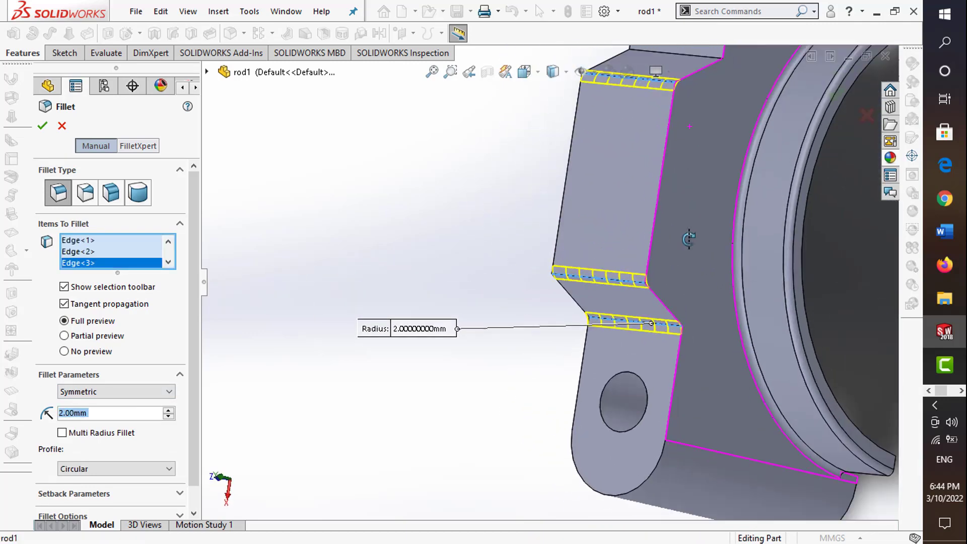
pyautogui.click(586, 180)
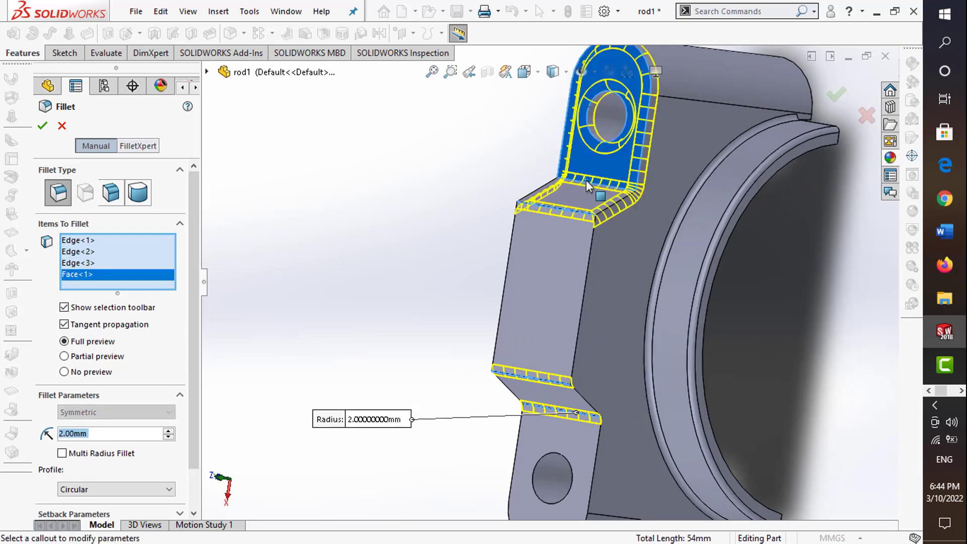
pyautogui.rightClick(126, 279)
pyautogui.click(162, 305)
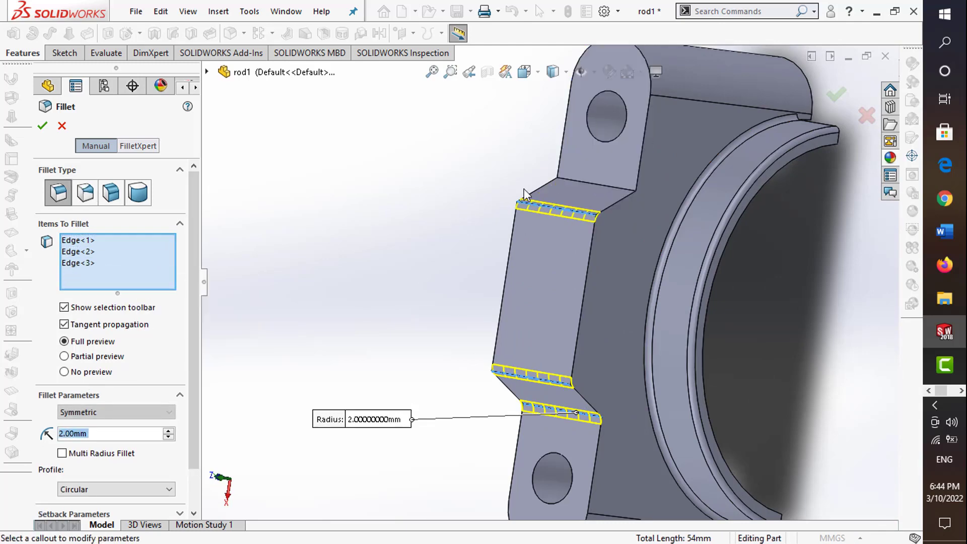
pyautogui.click(523, 198)
pyautogui.click(42, 126)
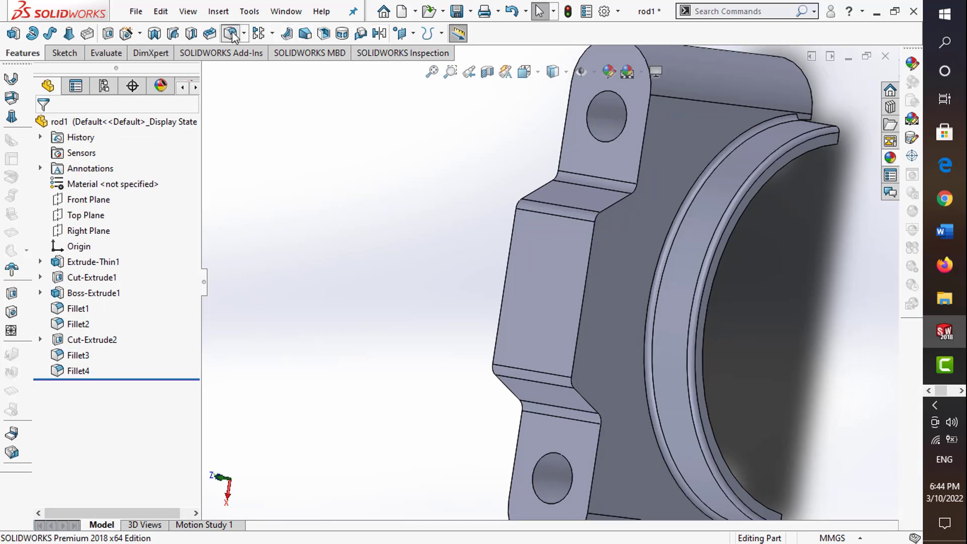
# Apply a 1 mm fillet to the side face's outline edge chain, then view the whole part
pyautogui.click(232, 34)
pyautogui.click(585, 283)
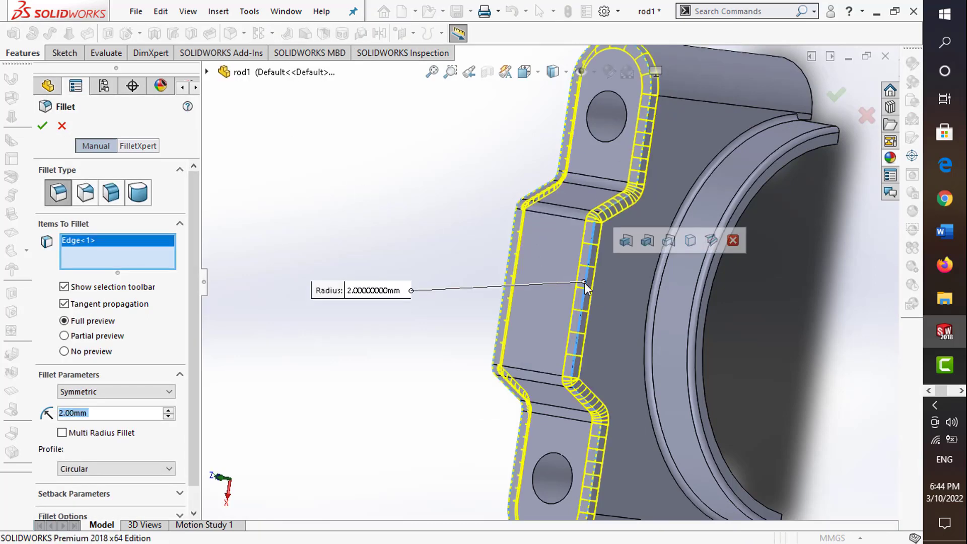
pyautogui.write('1')
pyautogui.press('Return')
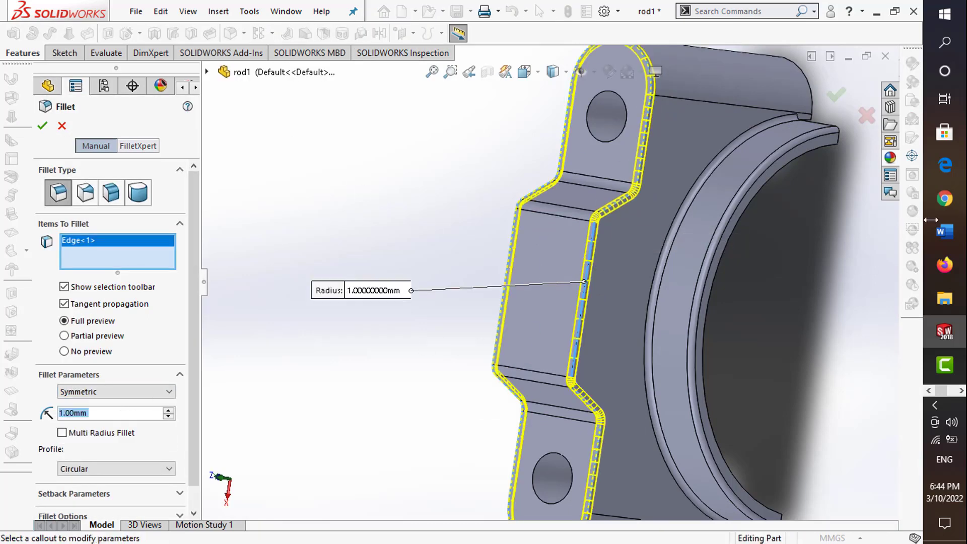
pyautogui.press('Return')
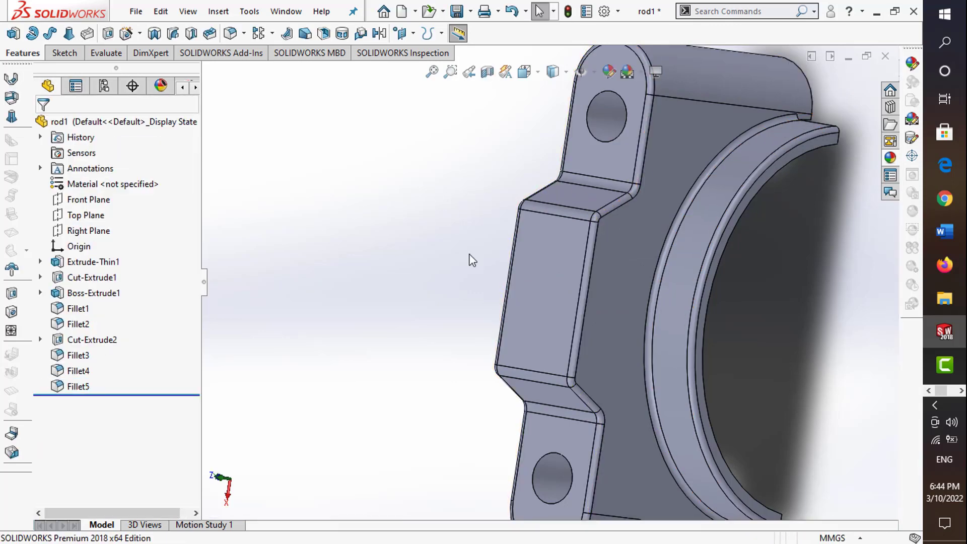
pyautogui.moveTo(470, 259)
pyautogui.mouseDown(button='middle')
pyautogui.moveTo(452, 179)
pyautogui.moveTo(473, 242)
pyautogui.moveTo(500, 166)
pyautogui.mouseUp(button='middle')
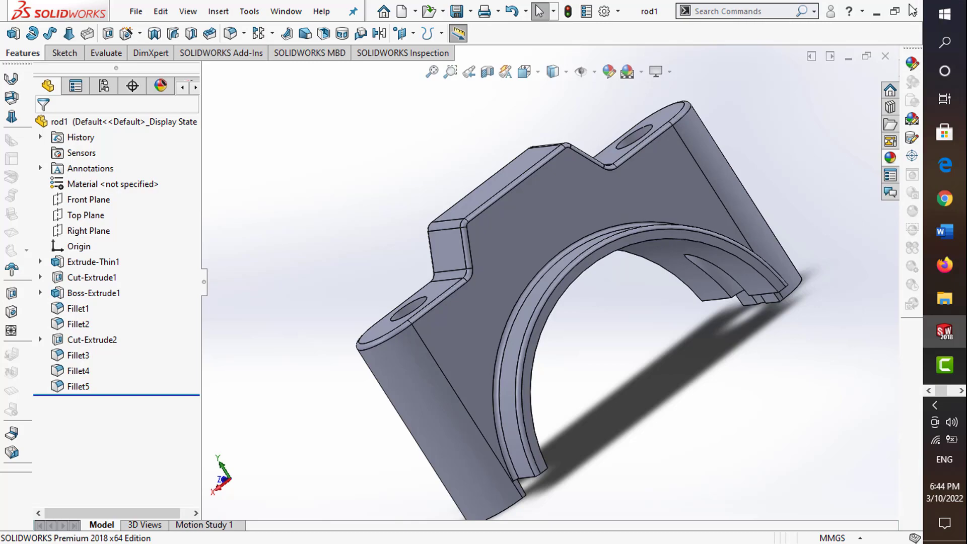
# Close rod1 and start a new part with a sketch on the Top Plane
pyautogui.click(886, 56)
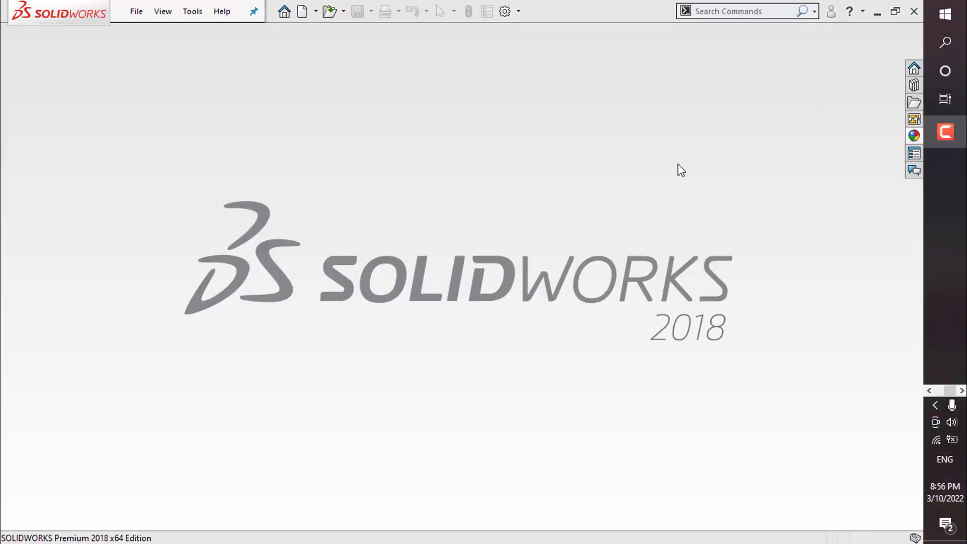
pyautogui.click(302, 11)
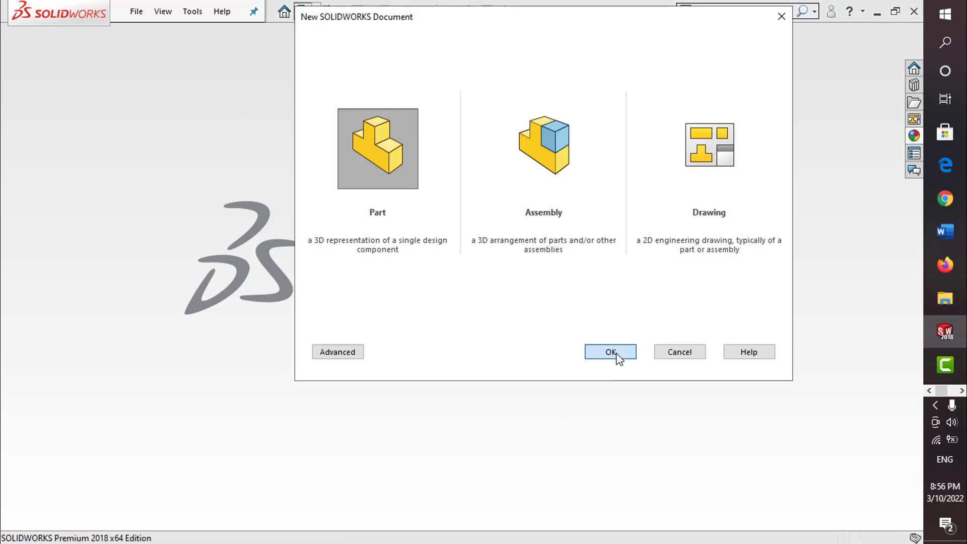
pyautogui.click(616, 355)
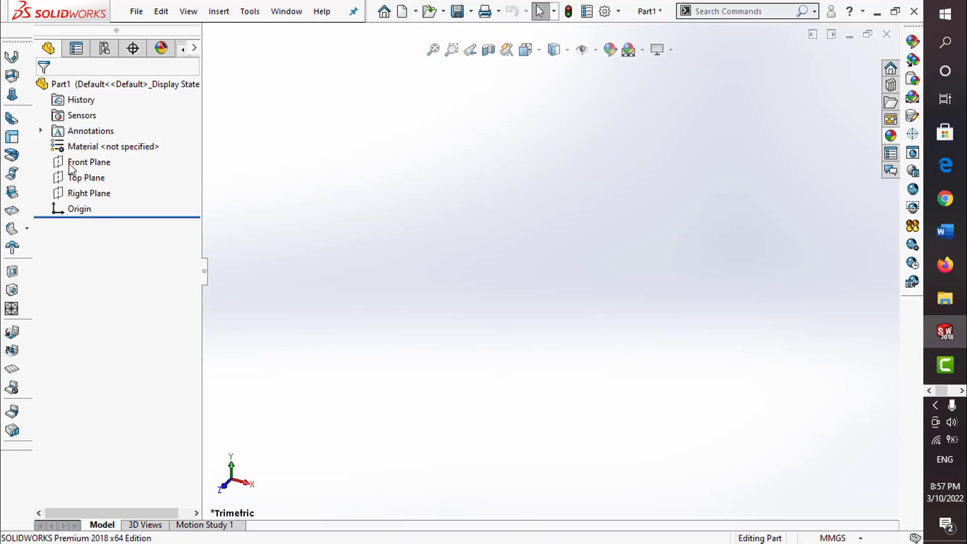
pyautogui.click(59, 50)
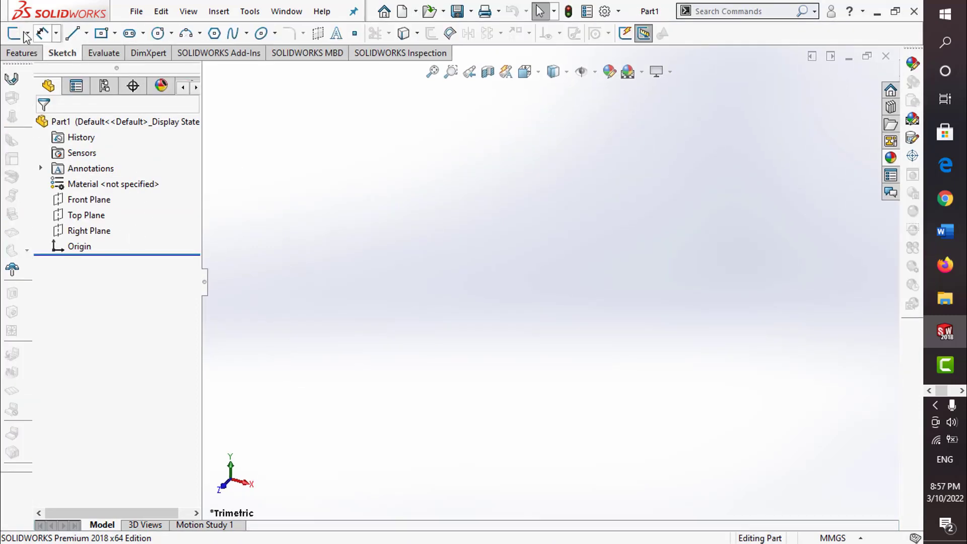
pyautogui.click(14, 33)
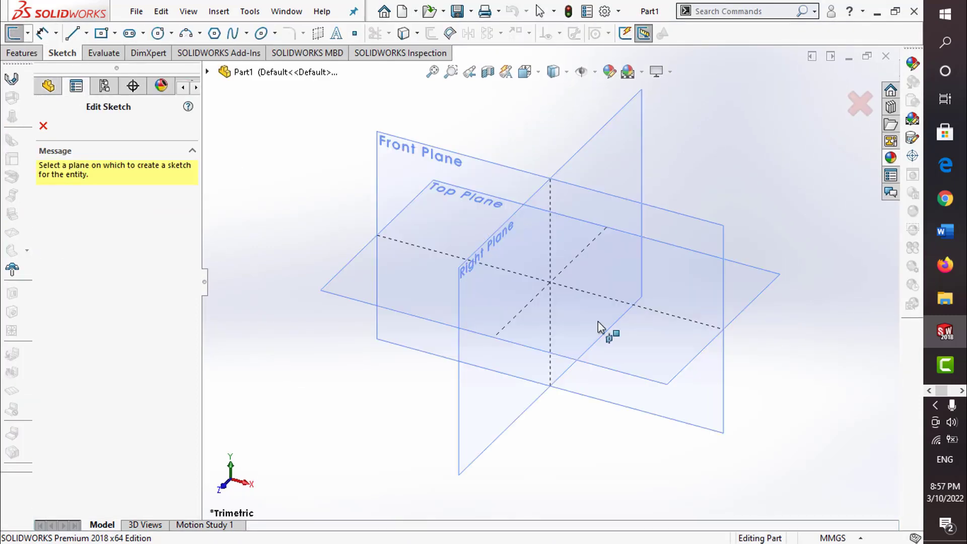
pyautogui.click(754, 288)
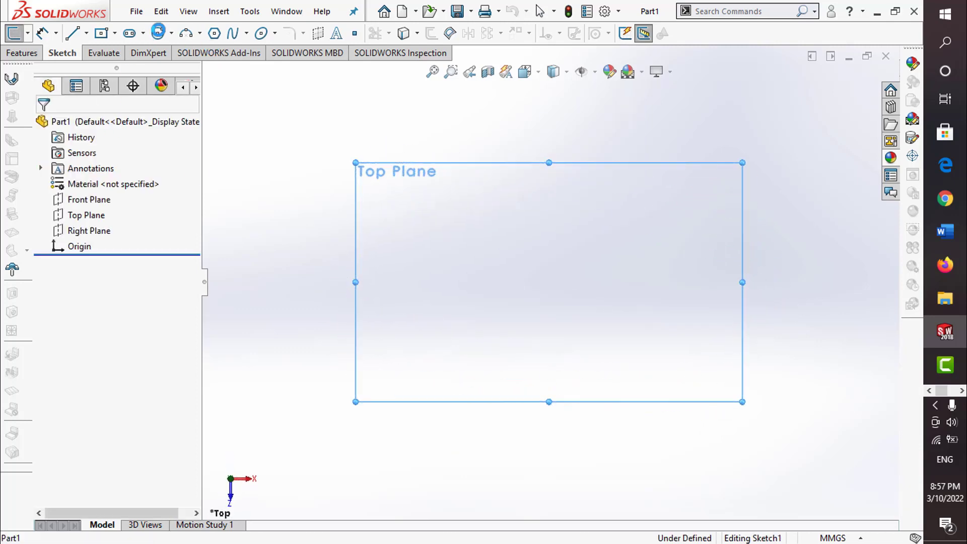
# Draw two concentric circles centred on the origin
pyautogui.click(158, 33)
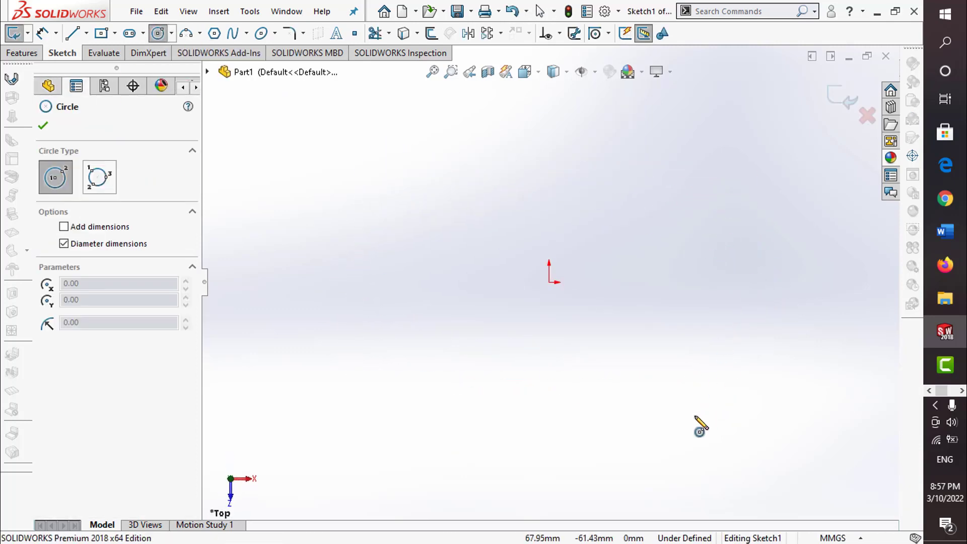
pyautogui.click(549, 281)
pyautogui.click(627, 193)
pyautogui.click(549, 281)
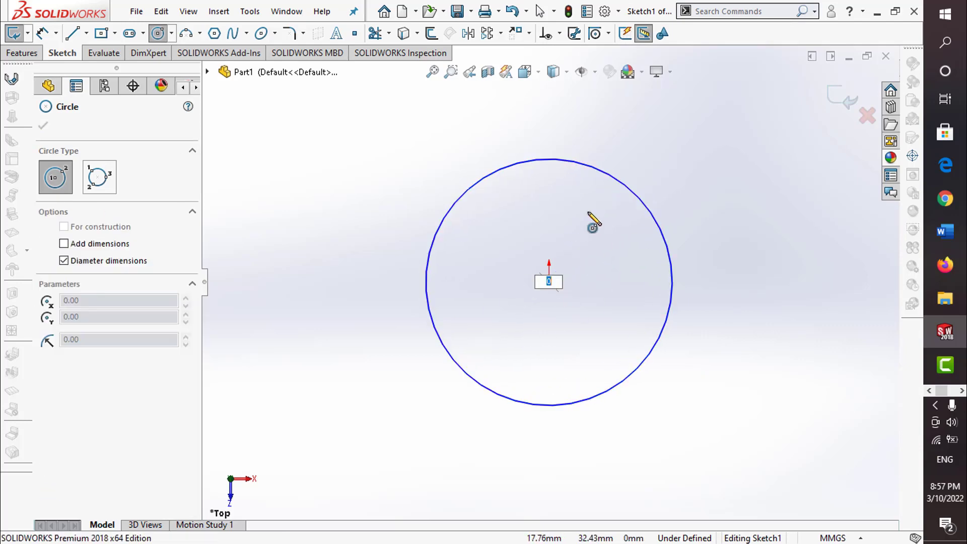
pyautogui.write('25')
pyautogui.press('Return')
pyautogui.press('Escape')
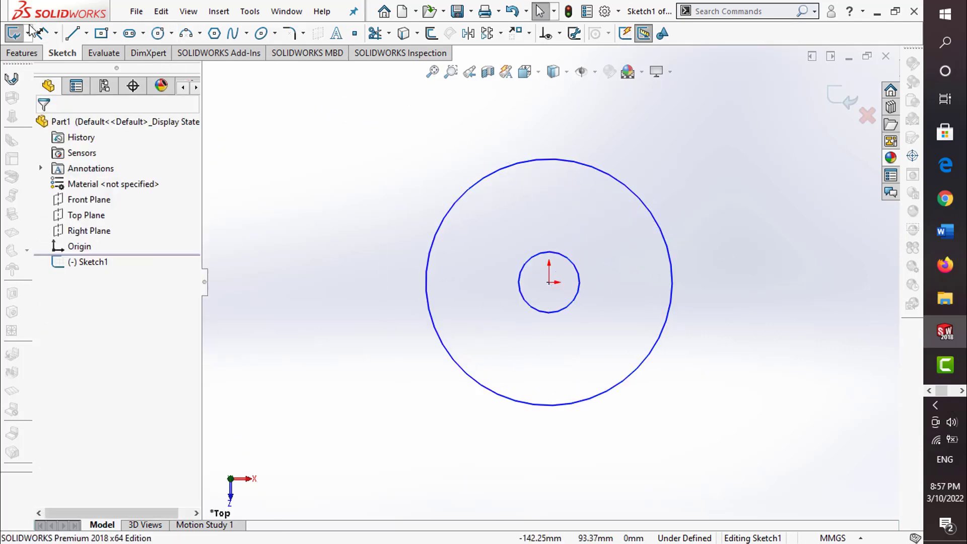
# Dimension the circles to Ø28 and Ø33 mm and exit the sketch
pyautogui.click(576, 285)
pyautogui.click(614, 291)
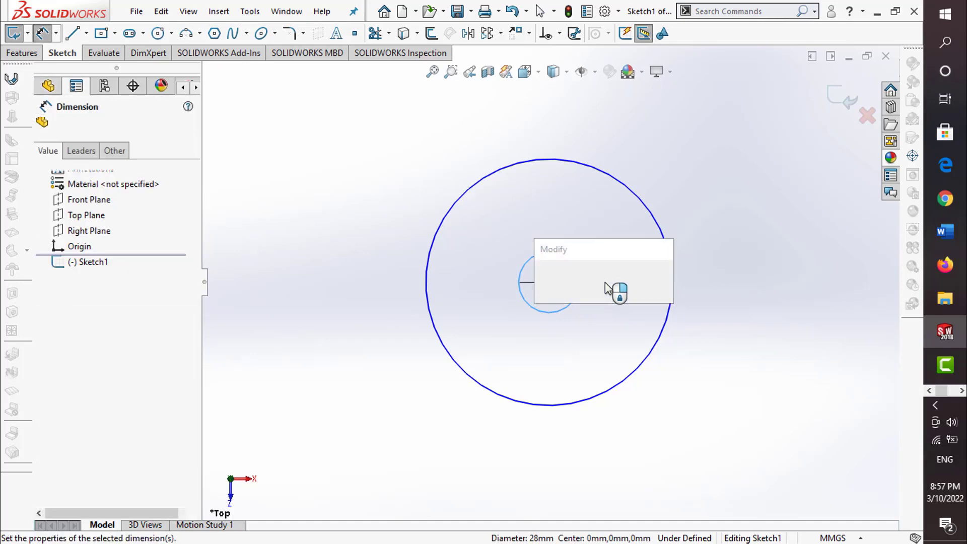
pyautogui.press('Return')
pyautogui.click(670, 286)
pyautogui.click(703, 290)
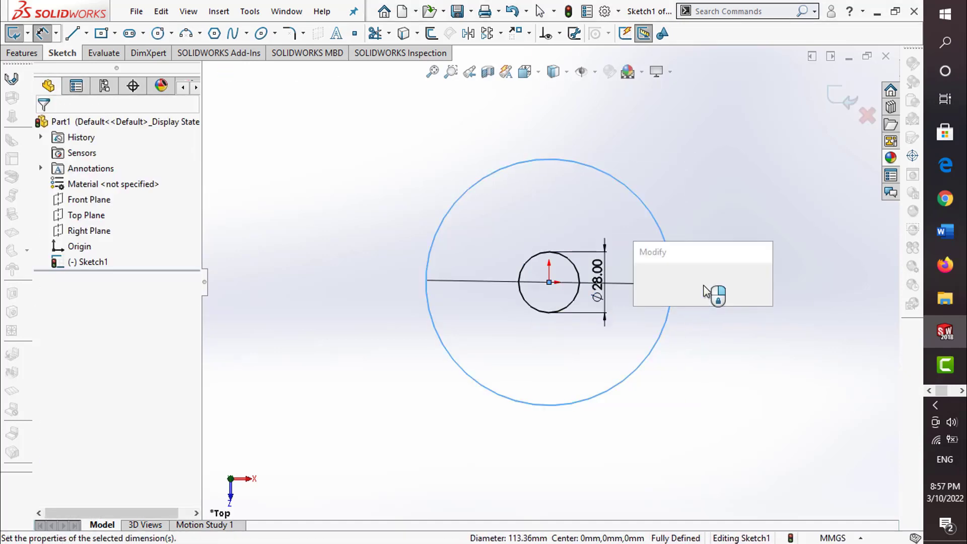
pyautogui.write('33')
pyautogui.press('Return')
pyautogui.scroll(-1, 720, 252)
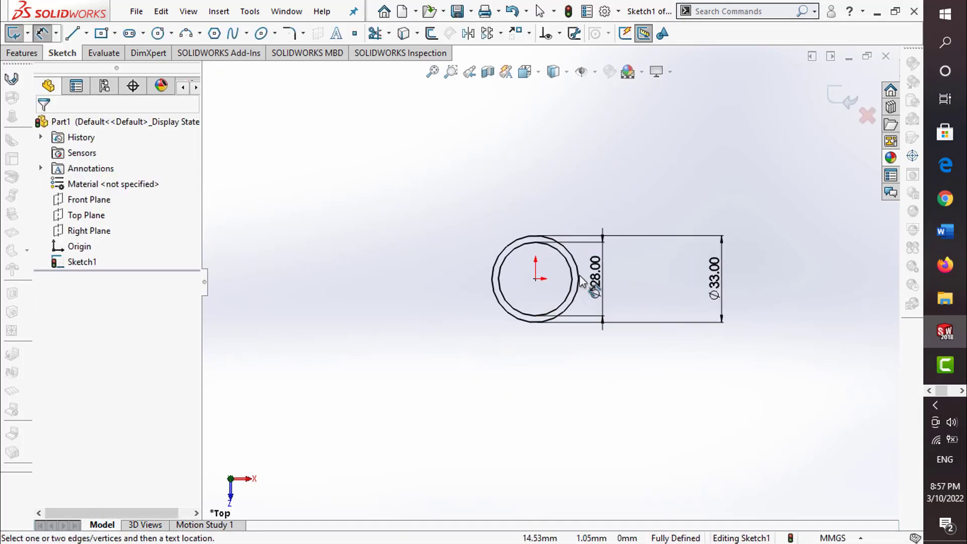
pyautogui.click(835, 95)
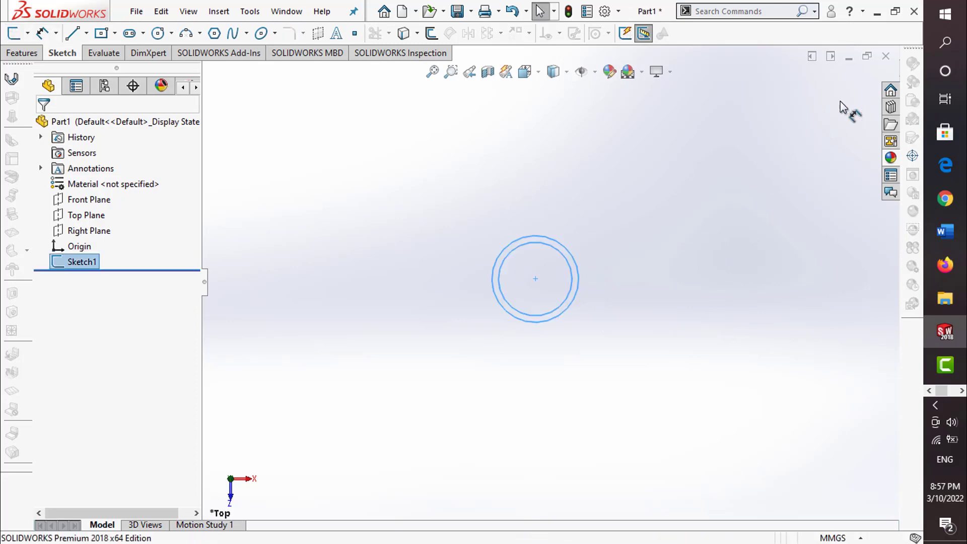
# Extrude the ring sketch 76 mm with Mid Plane to form the tube
pyautogui.click(22, 53)
pyautogui.click(14, 34)
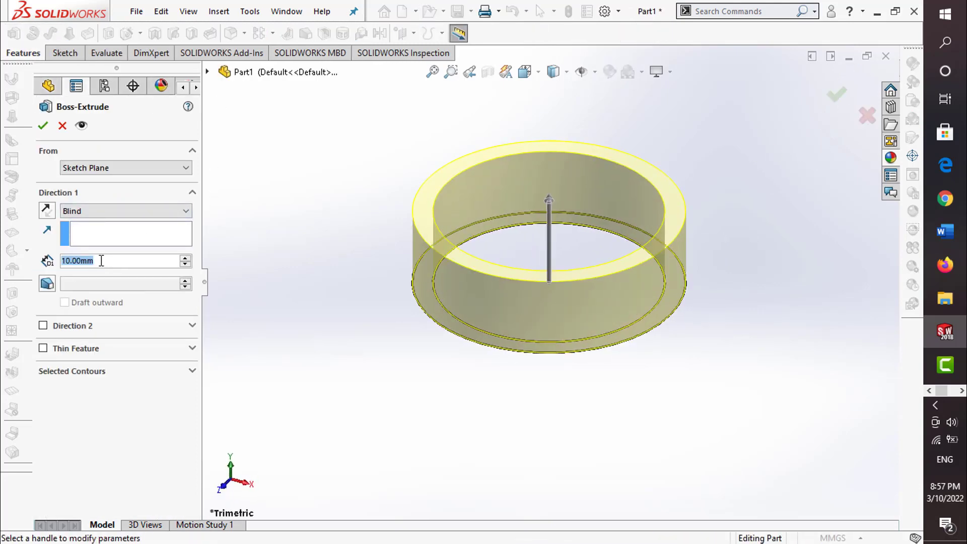
pyautogui.write('76')
pyautogui.press('Return')
pyautogui.click(126, 211)
pyautogui.click(126, 270)
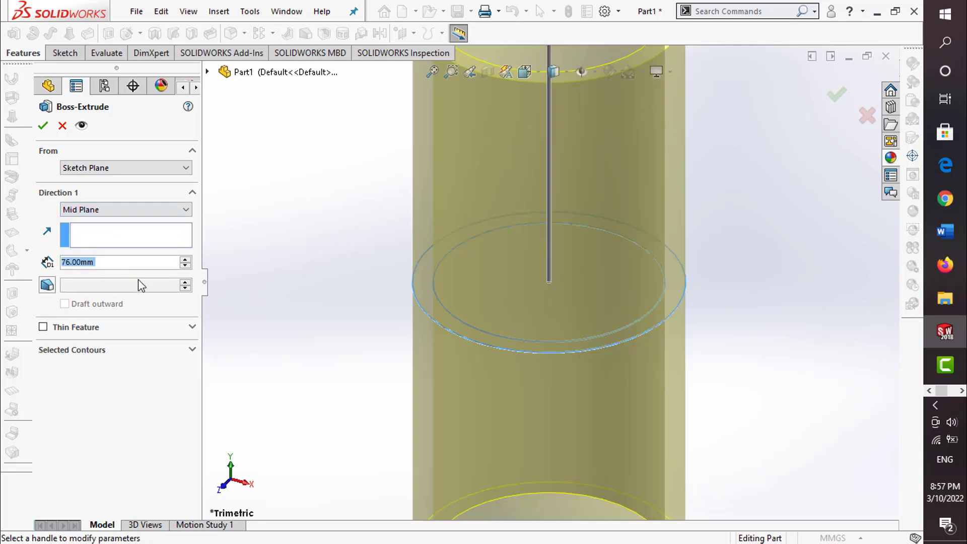
pyautogui.click(837, 95)
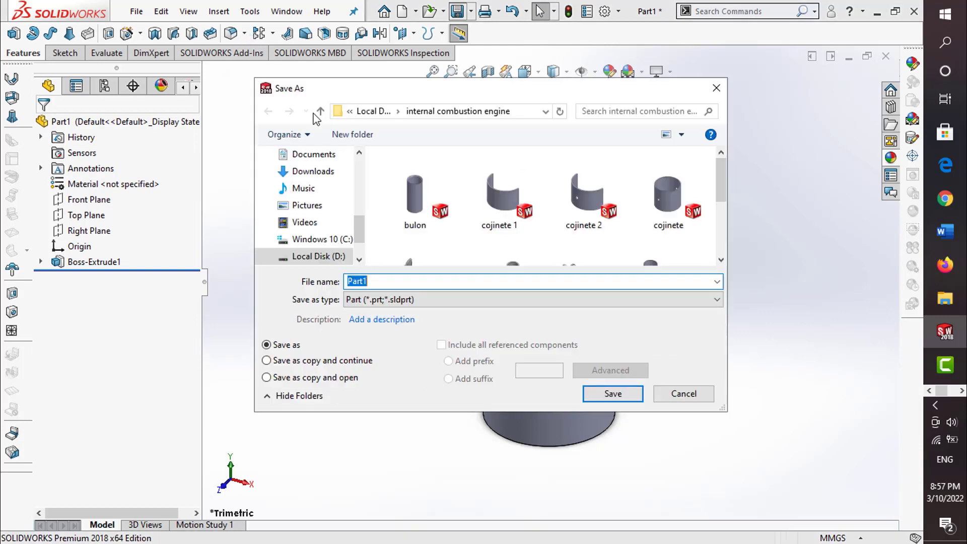
# Save the tube part into the D:\dong co folder
pyautogui.click(386, 111)
pyautogui.scroll(-1, 569, 225)
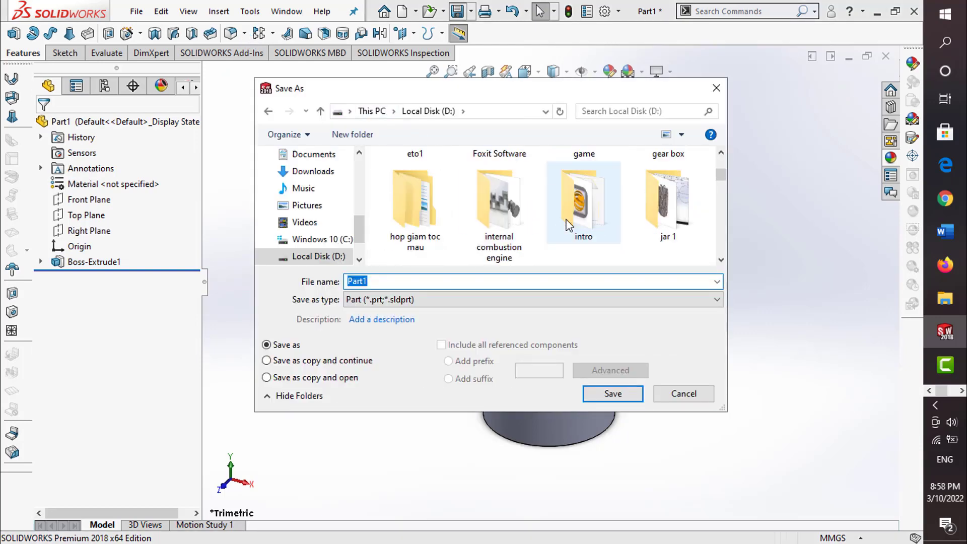
pyautogui.scroll(2, 572, 217)
pyautogui.doubleClick(572, 211)
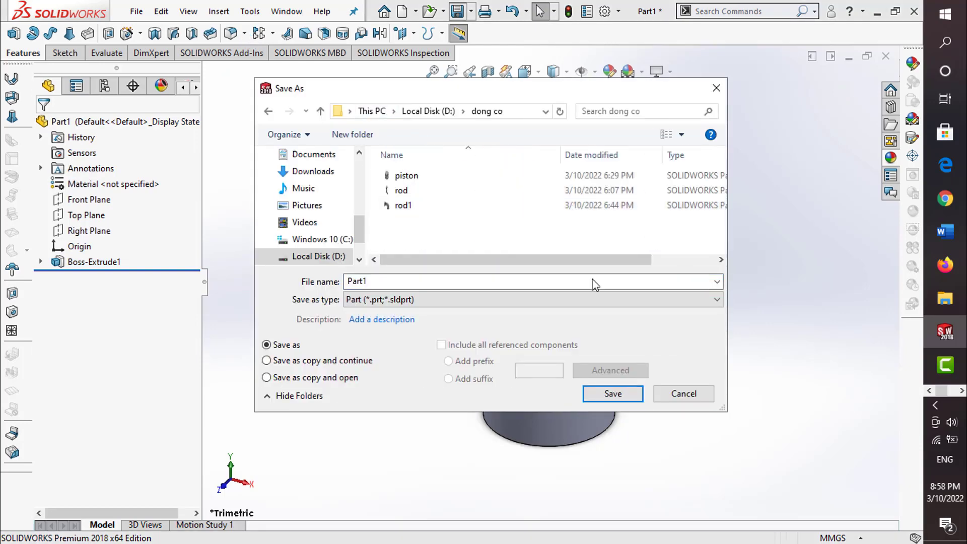
pyautogui.click(613, 393)
# Chamfer the tube's inner face edges 2 mm, inspect the result, and close Part1
pyautogui.click(243, 35)
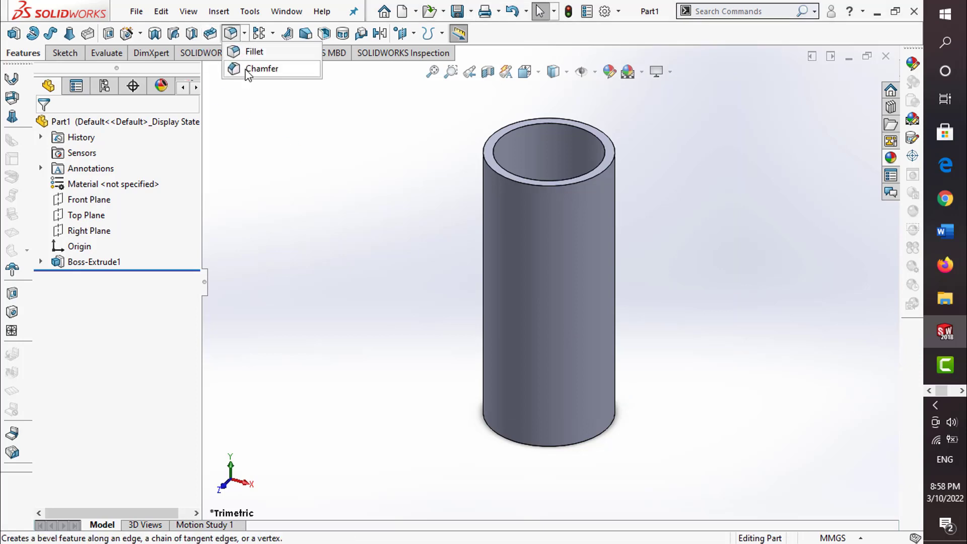
pyautogui.click(260, 68)
pyautogui.write('2.00mm')
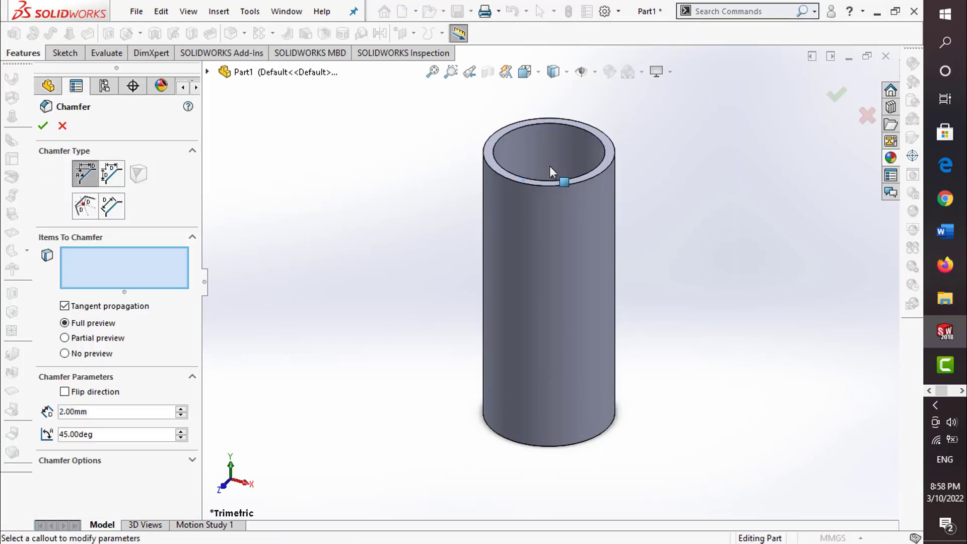
pyautogui.click(549, 166)
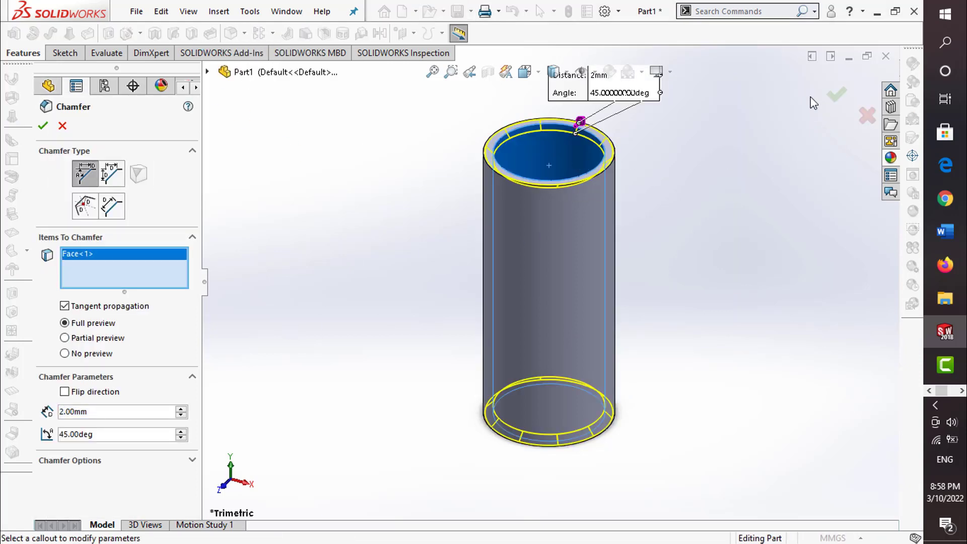
pyautogui.click(837, 96)
pyautogui.moveTo(713, 218); pyautogui.dragTo(655, 302, button='middle')
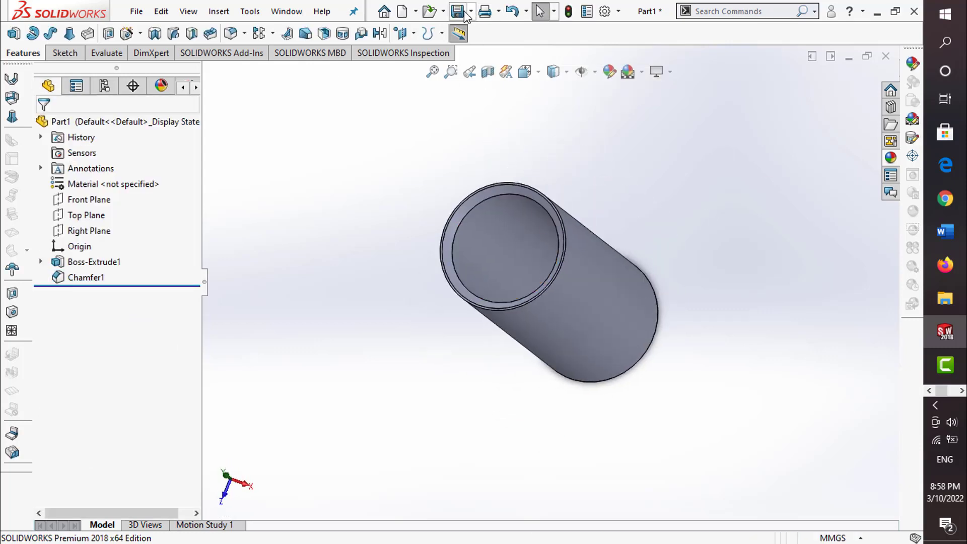
pyautogui.click(888, 56)
# Create a new part and start a sketch on the Top Plane
pyautogui.click(305, 9)
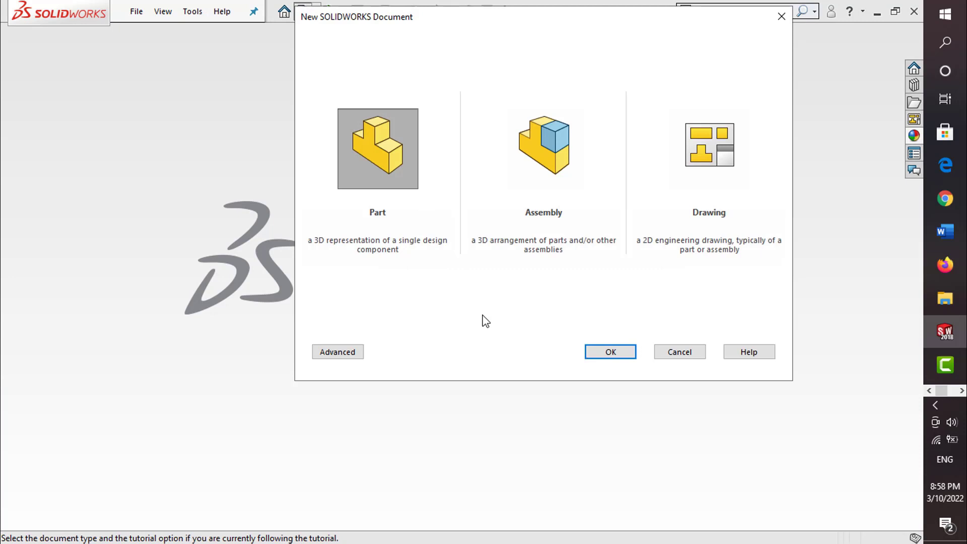
pyautogui.click(600, 354)
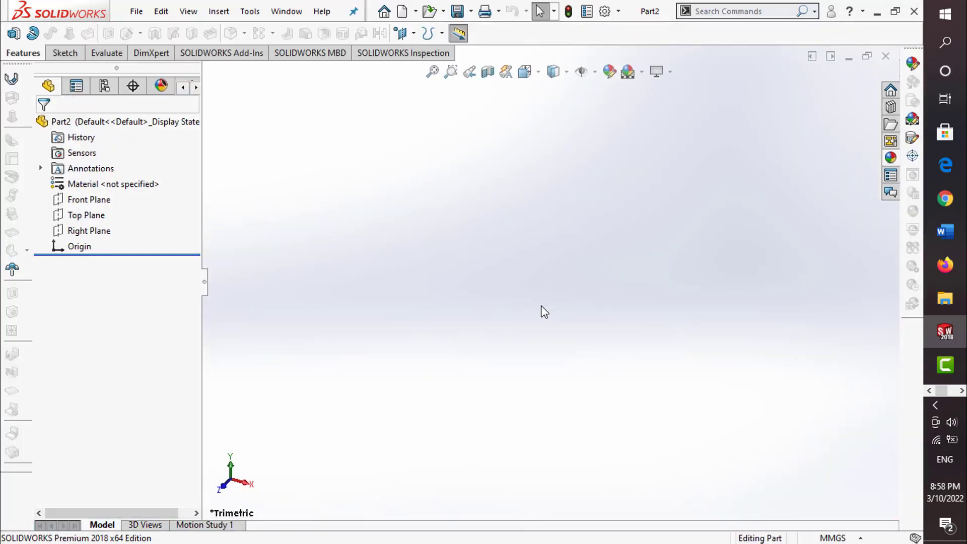
pyautogui.click(65, 53)
pyautogui.click(14, 34)
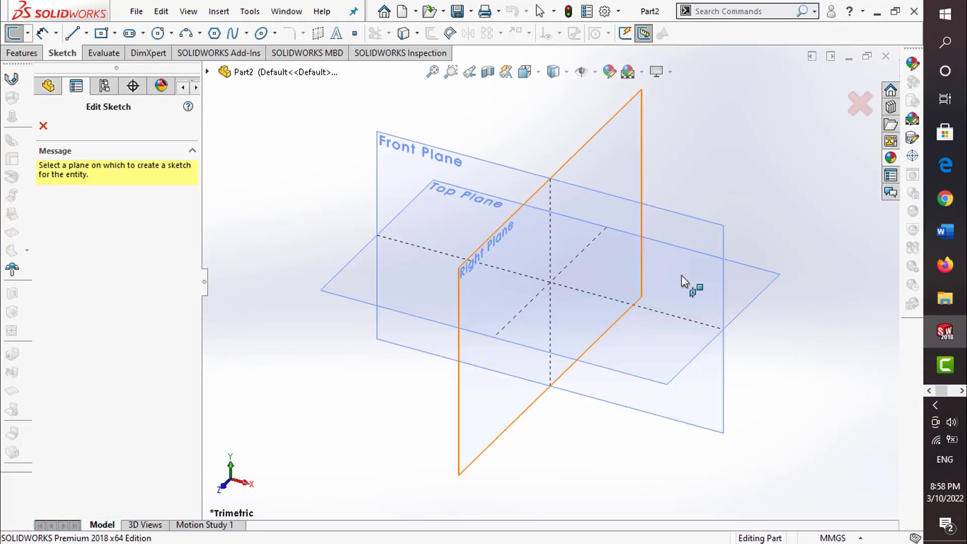
pyautogui.click(731, 274)
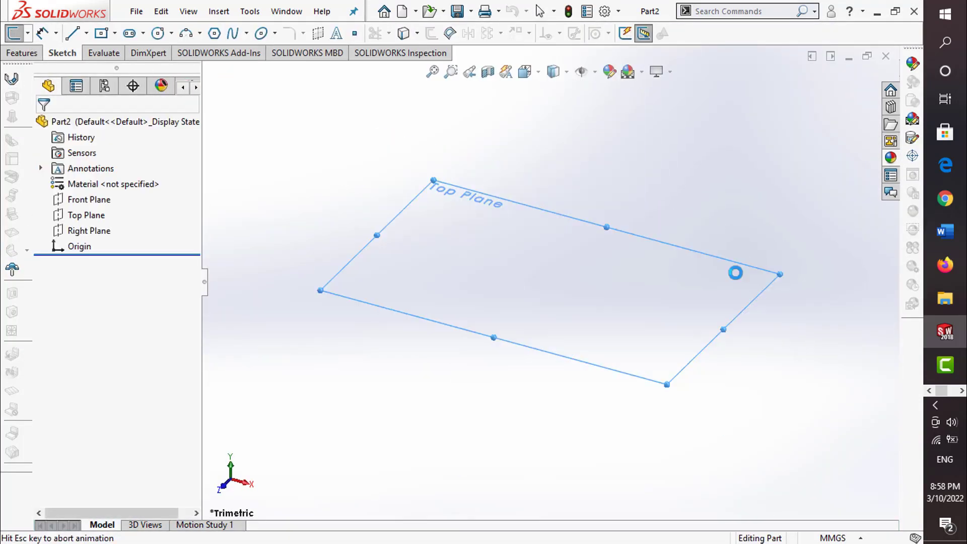
# Draw a circle centred on the origin
pyautogui.click(158, 33)
pyautogui.click(549, 281)
pyautogui.write('25')
pyautogui.press('Return')
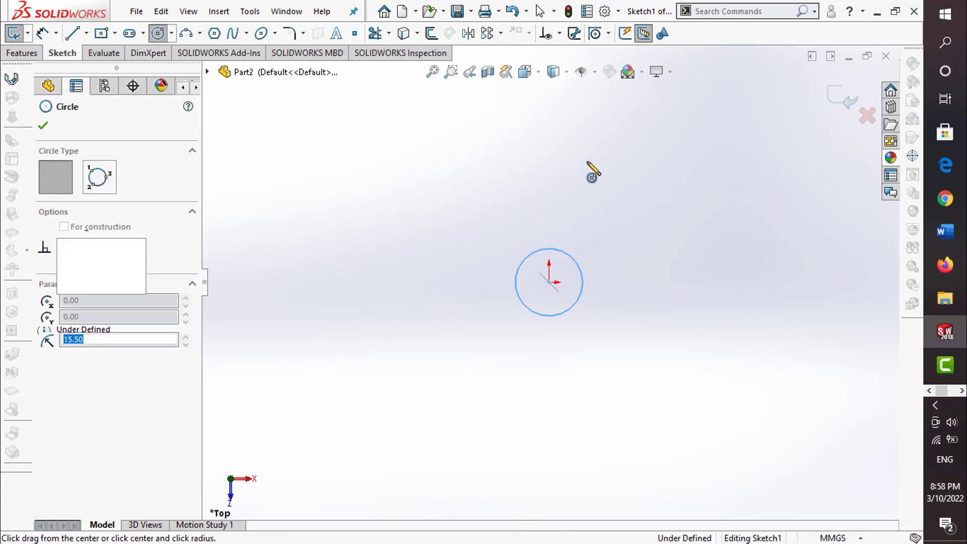
pyautogui.press('Escape')
pyautogui.press('f')
# Draw a horizontal centerline through the origin
pyautogui.click(87, 34)
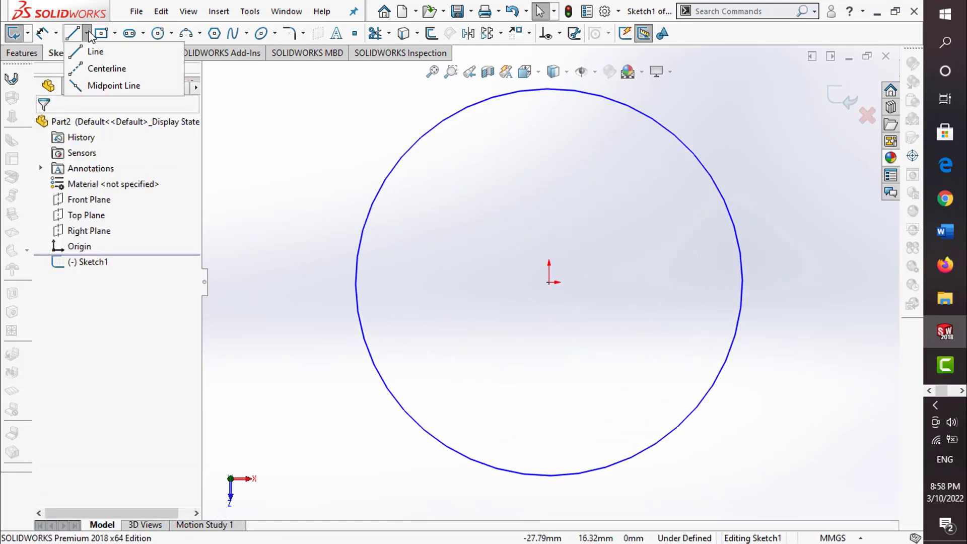
pyautogui.click(103, 67)
pyautogui.click(550, 282)
pyautogui.click(479, 293)
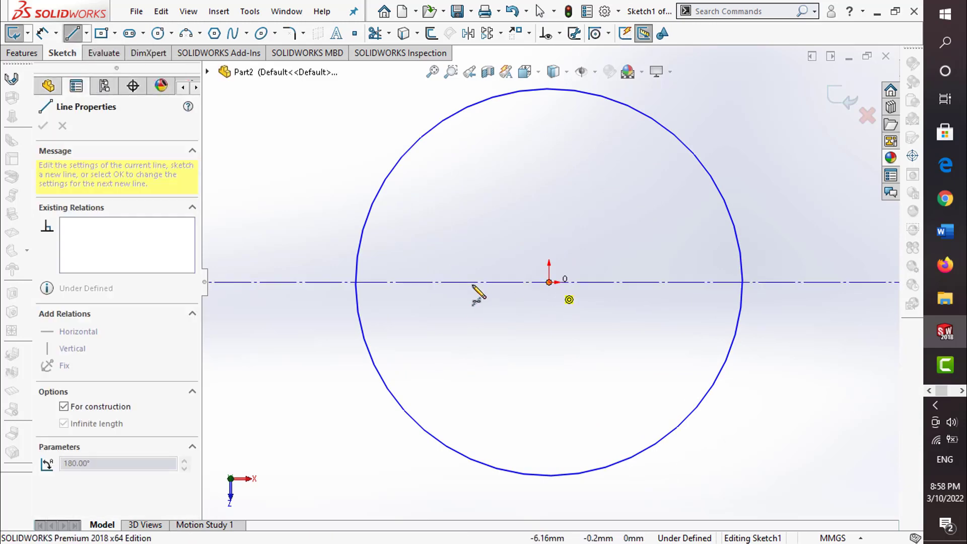
pyautogui.press('Escape')
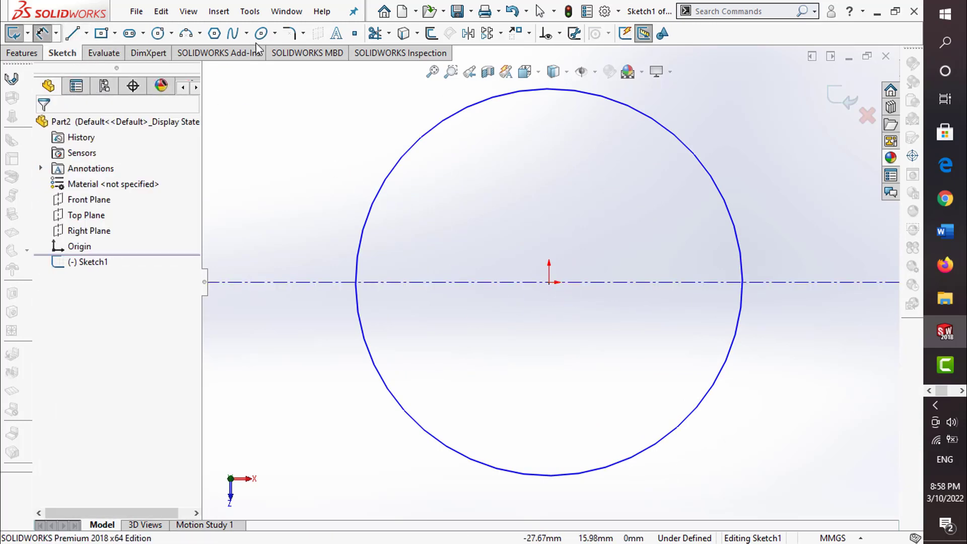
pyautogui.press('Escape')
# Trim away the circle's lower half and dimension the arc radius to 31 mm
pyautogui.click(373, 201)
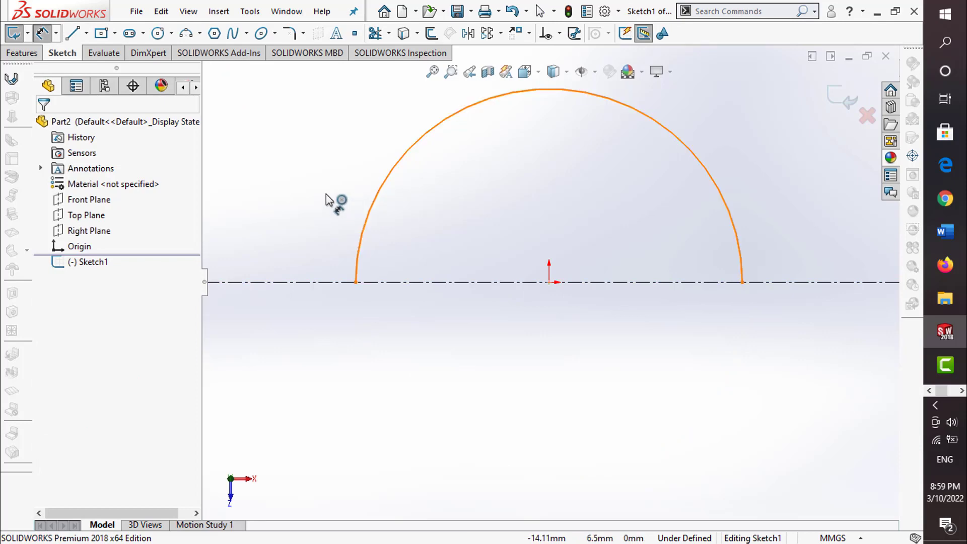
pyautogui.click(327, 199)
pyautogui.write('31')
pyautogui.press('Return')
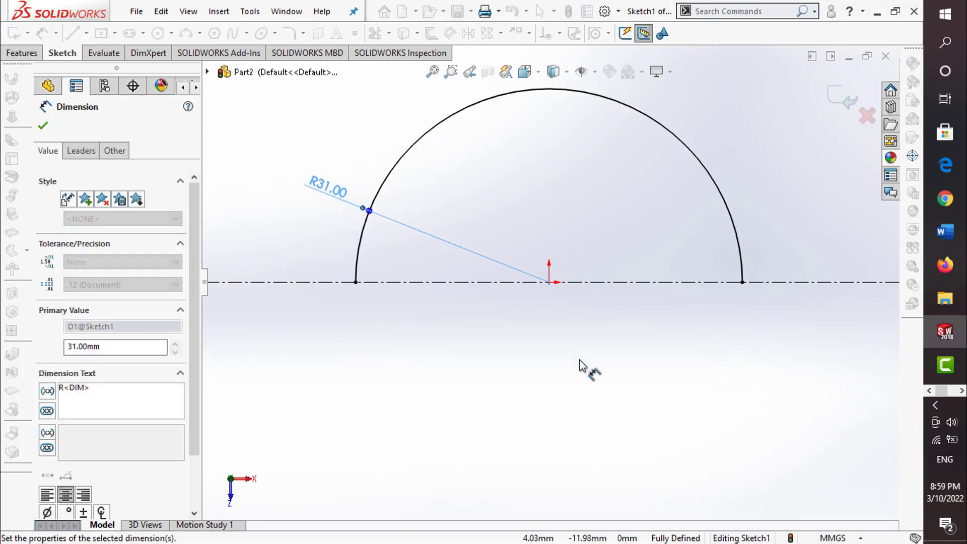
pyautogui.click(589, 370)
# Thin-extrude the arc 38 mm Mid Plane with 2 mm wall thickness
pyautogui.click(835, 102)
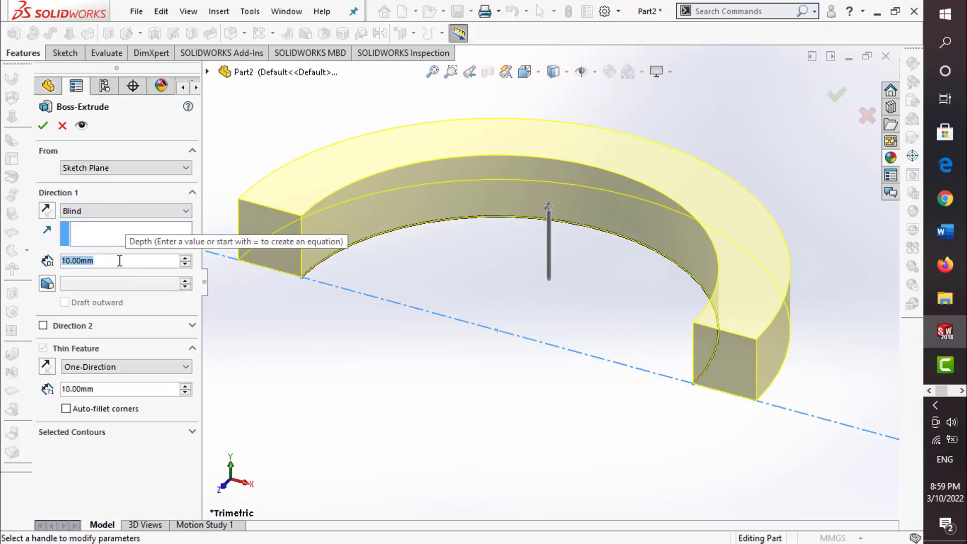
pyautogui.write('38')
pyautogui.press('Return')
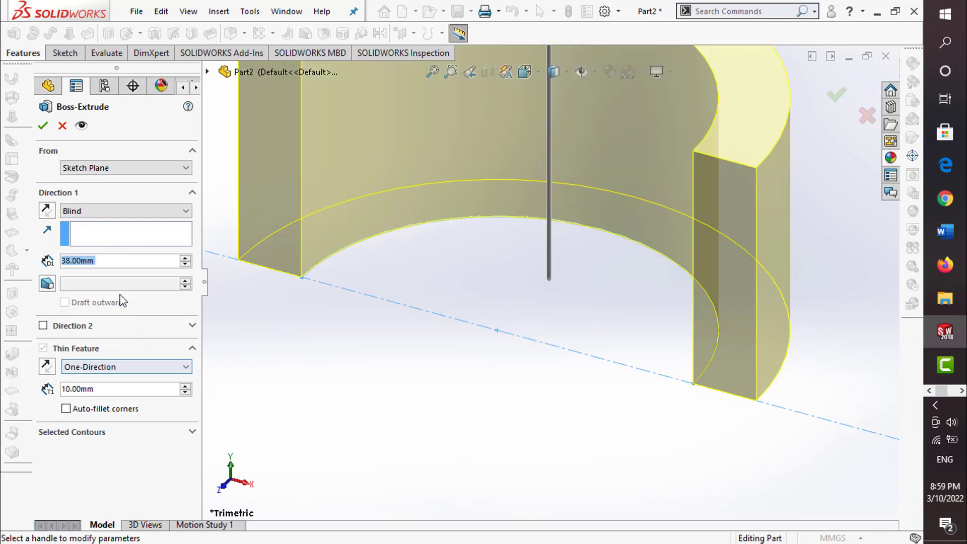
pyautogui.doubleClick(109, 392)
pyautogui.write('2')
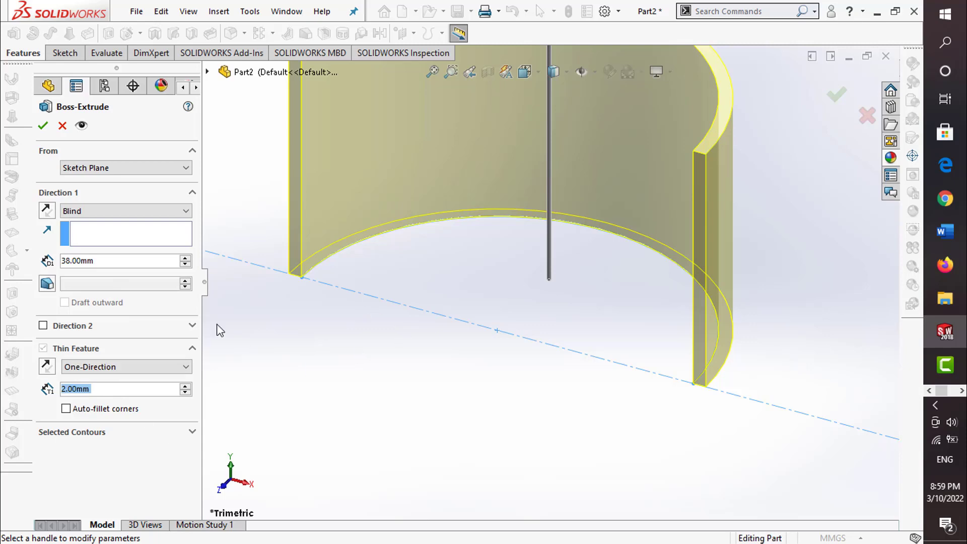
pyautogui.click(126, 211)
pyautogui.click(80, 264)
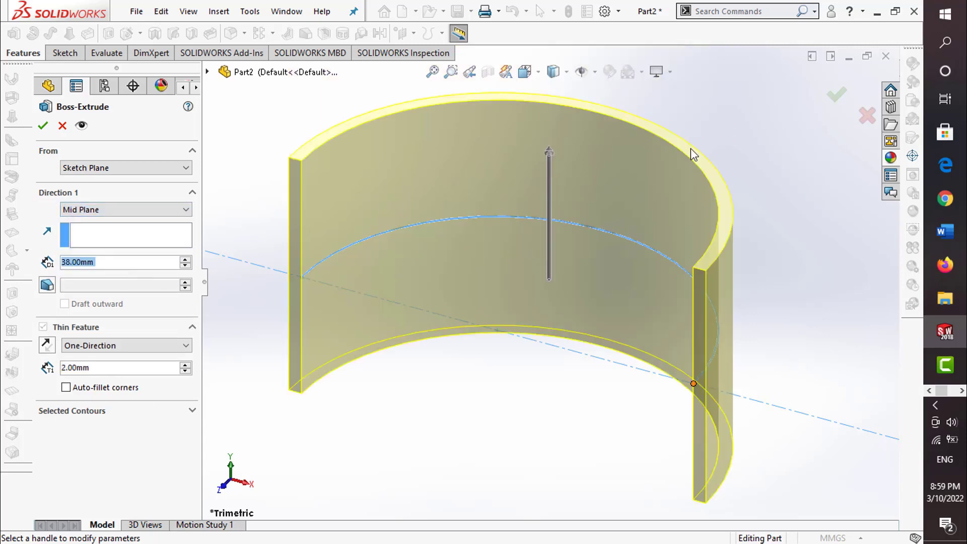
pyautogui.click(835, 96)
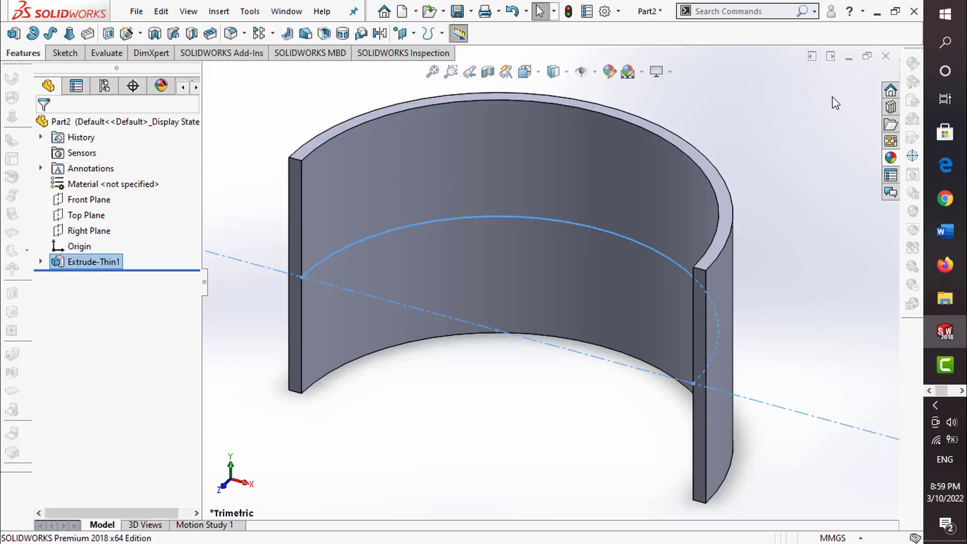
# Save the part as Part2, then begin saving a copy renamed Part3
pyautogui.click(471, 11)
pyautogui.click(481, 47)
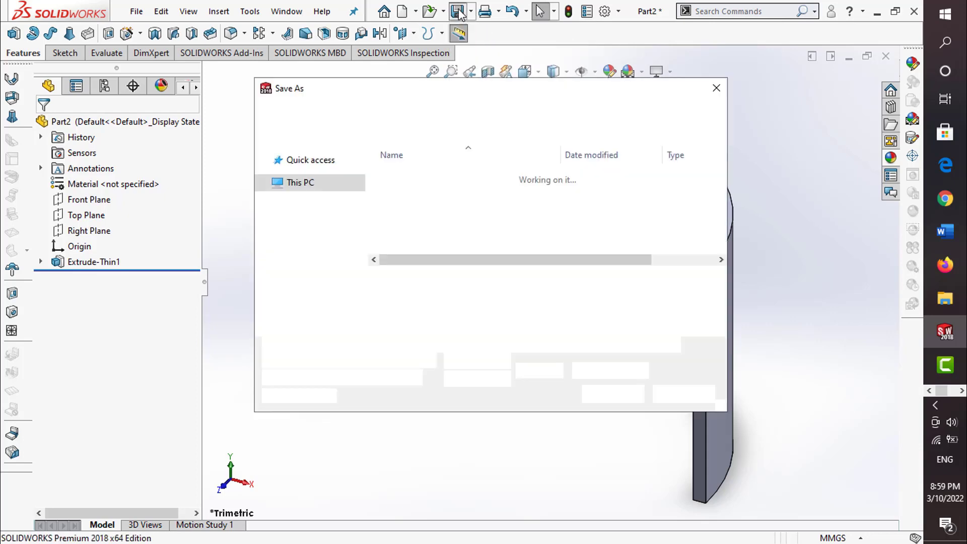
pyautogui.click(600, 397)
pyautogui.click(471, 11)
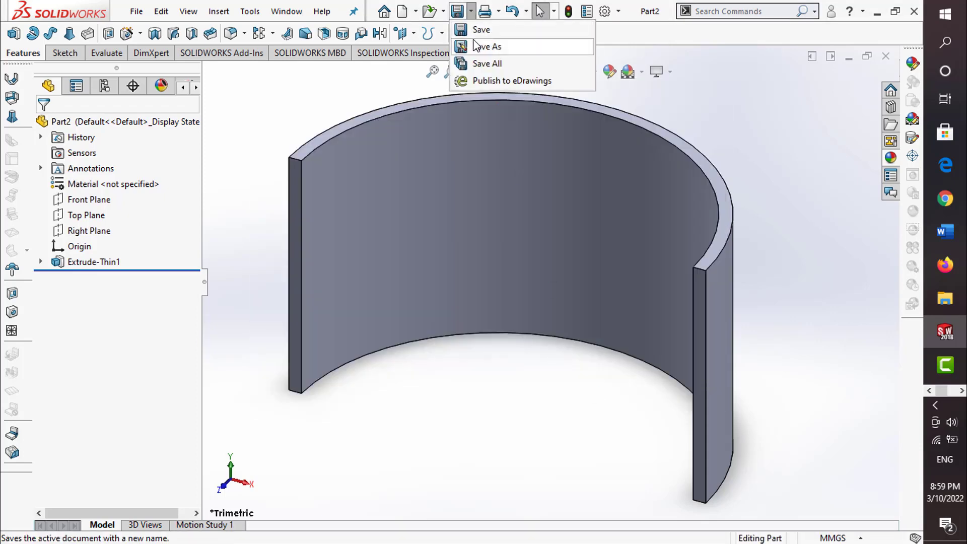
pyautogui.click(481, 45)
pyautogui.click(400, 280)
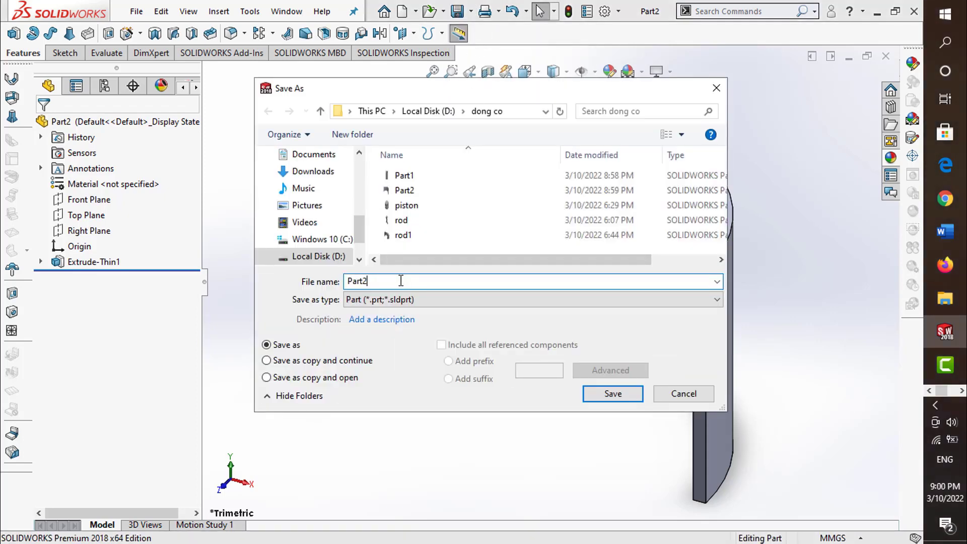
pyautogui.press('BackSpace')
# Finish saving as Part3 and begin a sketch on the Front Plane
pyautogui.write('3')
pyautogui.click(613, 394)
pyautogui.click(62, 53)
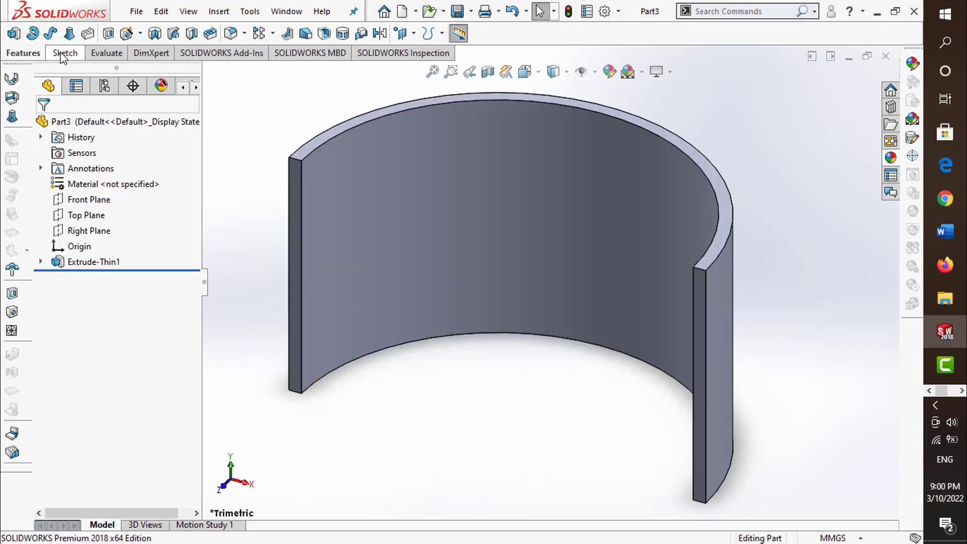
pyautogui.click(14, 33)
pyautogui.click(207, 72)
pyautogui.click(264, 145)
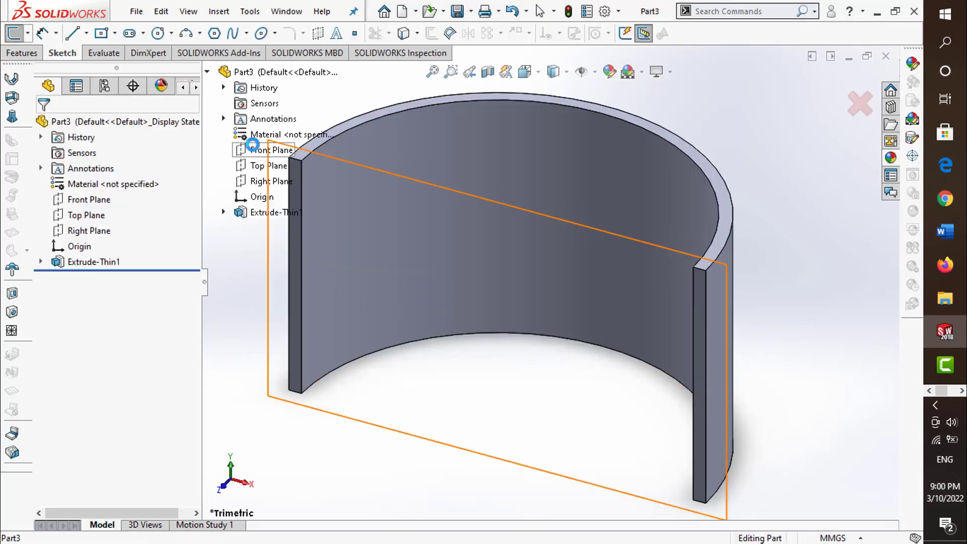
# Draw a Ø6 mm pin-hole circle at the origin and exit the sketch
pyautogui.click(159, 34)
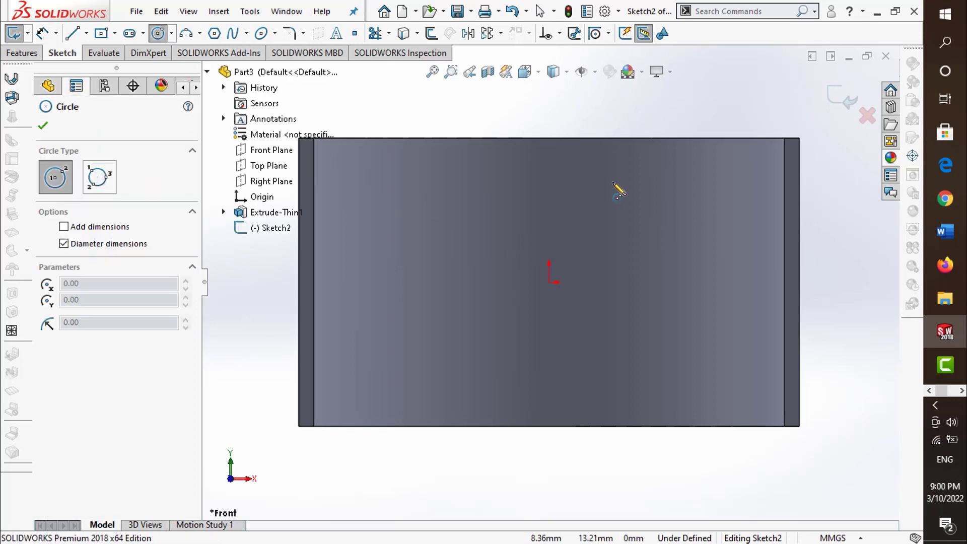
pyautogui.click(549, 282)
pyautogui.press('Escape')
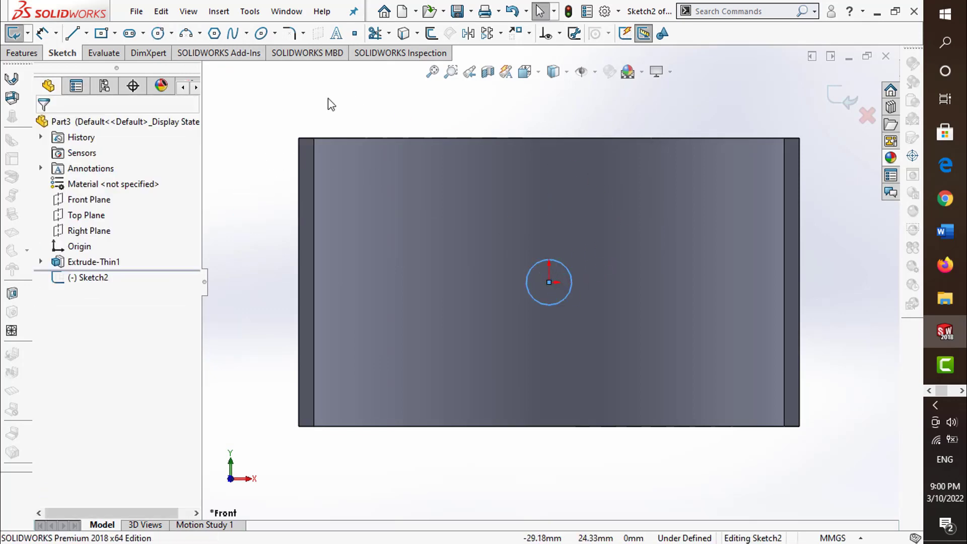
pyautogui.click(554, 72)
pyautogui.click(555, 133)
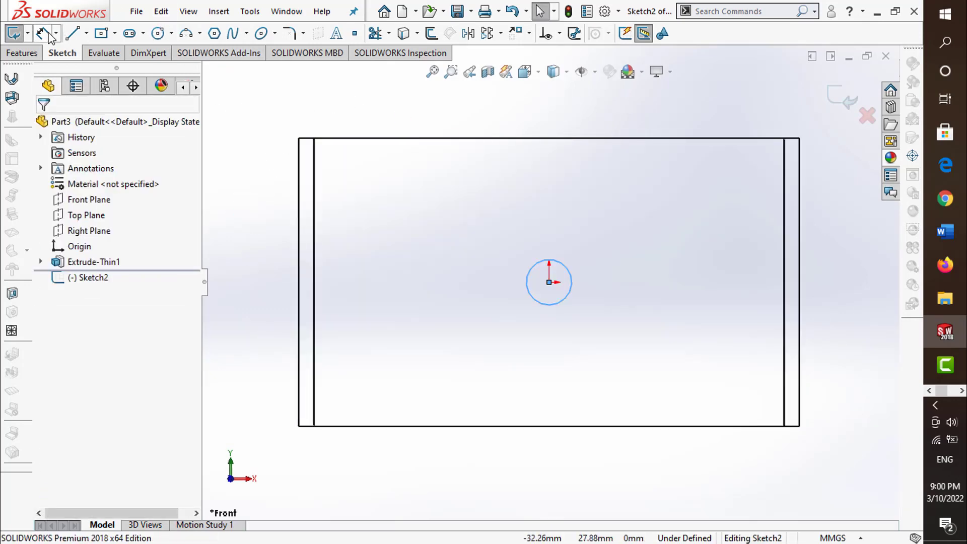
pyautogui.click(536, 273)
pyautogui.click(558, 211)
pyautogui.press('Return')
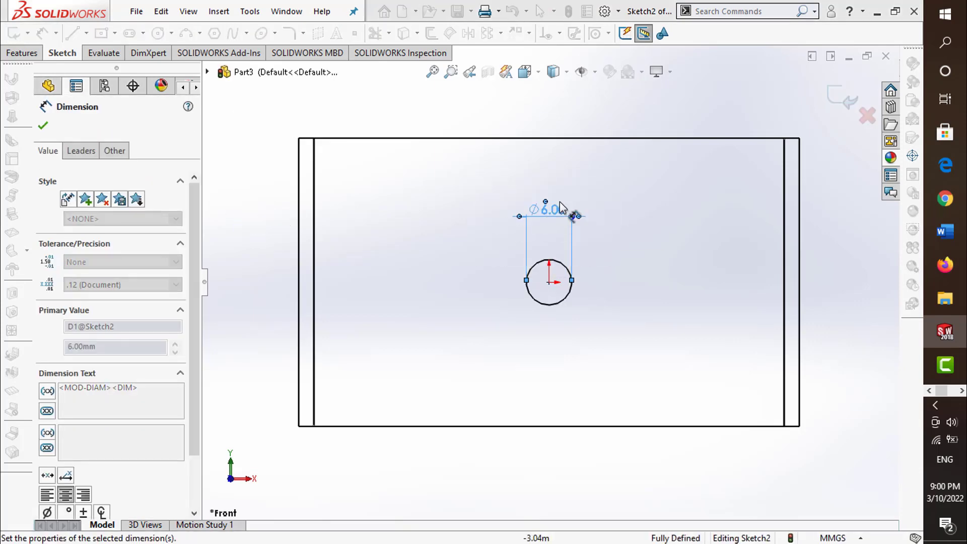
pyautogui.click(837, 104)
# Cut-extrude the circle Through All to make the hole, then save Part3
pyautogui.click(23, 53)
pyautogui.click(109, 33)
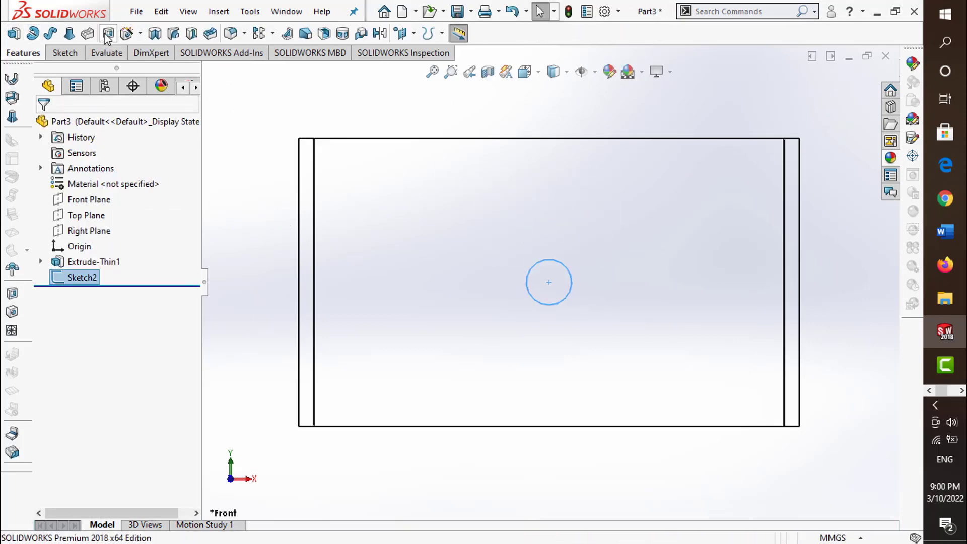
pyautogui.click(126, 211)
pyautogui.click(85, 231)
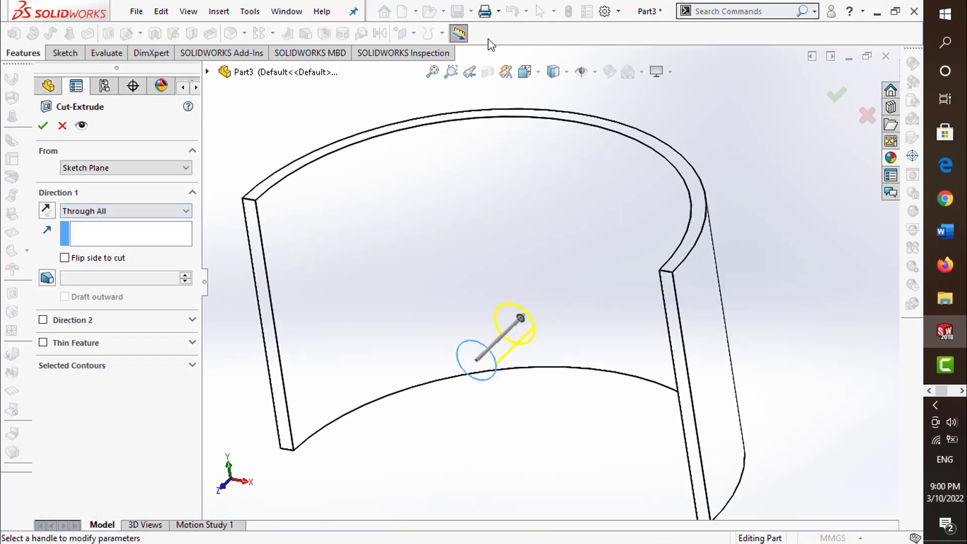
pyautogui.click(835, 97)
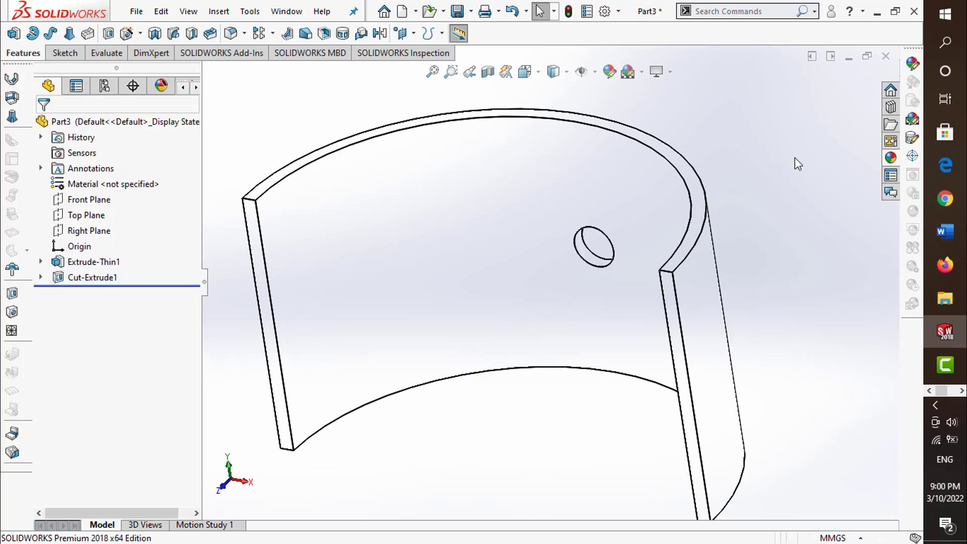
pyautogui.click(458, 12)
# Close Part3 and start a new part with a sketch on the Top Plane
pyautogui.click(885, 56)
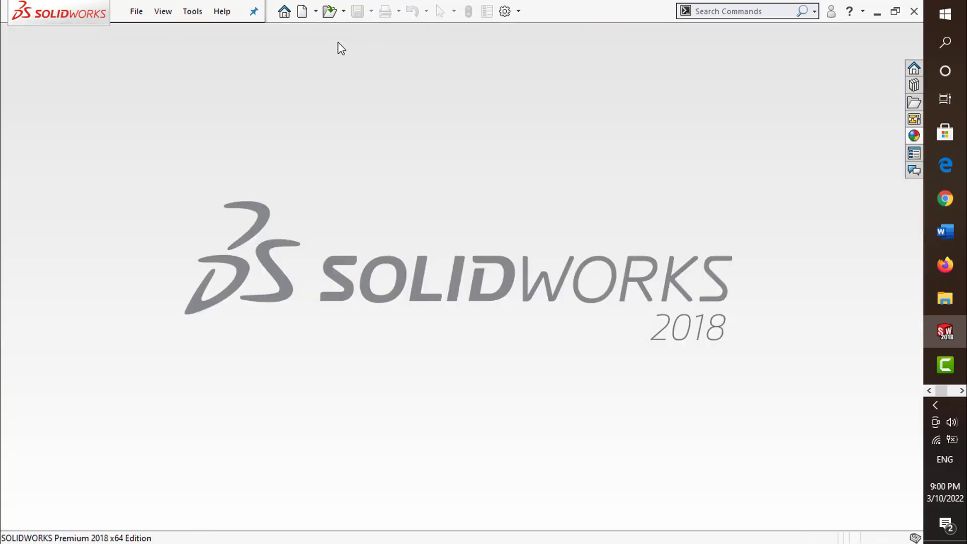
pyautogui.click(302, 11)
pyautogui.click(609, 353)
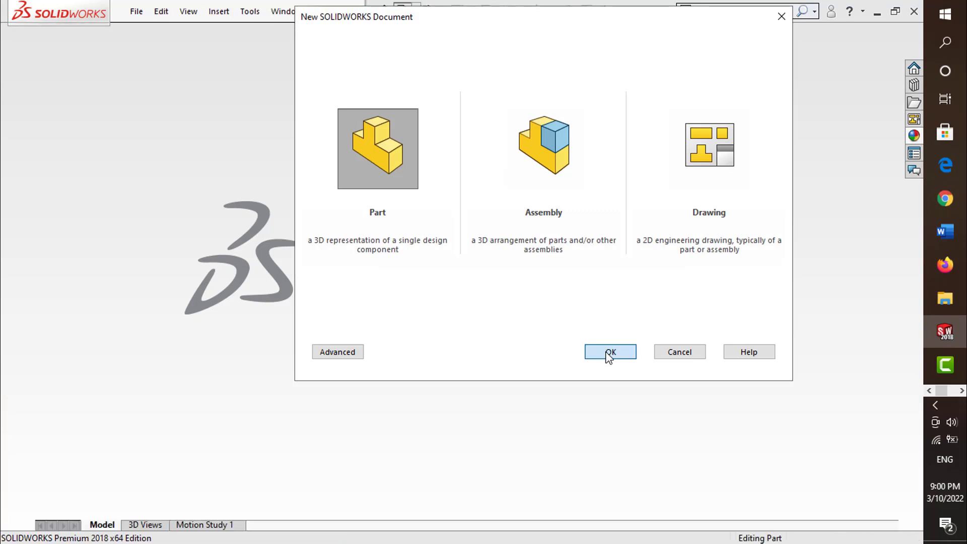
pyautogui.click(66, 53)
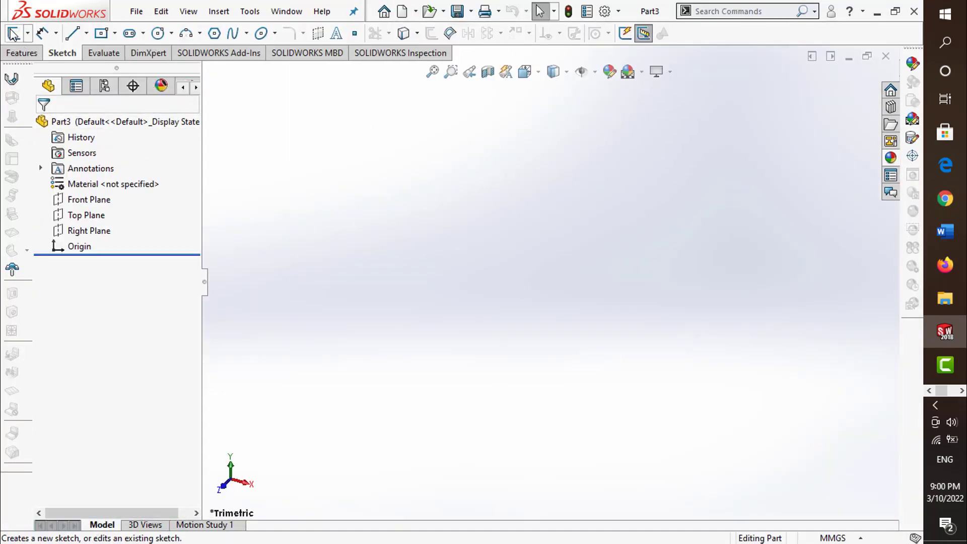
pyautogui.click(13, 33)
pyautogui.click(778, 279)
# Draw two concentric circles centred on the origin
pyautogui.click(158, 33)
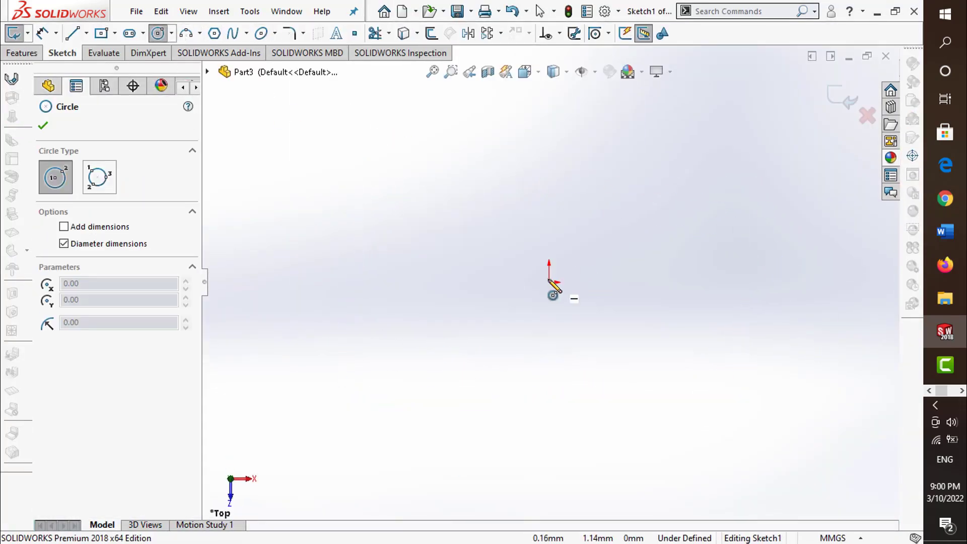
pyautogui.click(550, 282)
pyautogui.click(577, 196)
pyautogui.click(549, 282)
pyautogui.click(577, 247)
# Dimension the inner circle to Ø34
pyautogui.press('d')
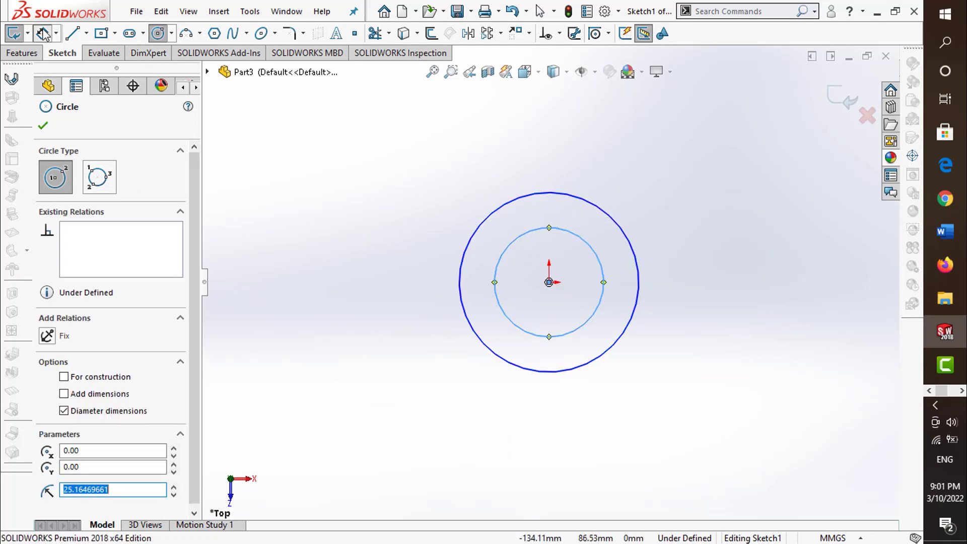
pyautogui.click(602, 280)
pyautogui.click(637, 285)
pyautogui.press('Return')
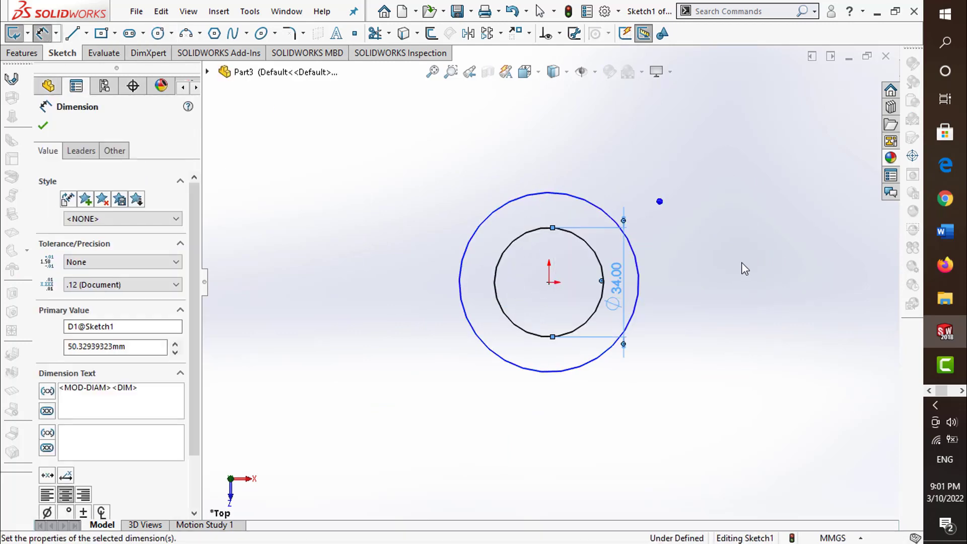
pyautogui.doubleClick(617, 279)
pyautogui.press('Return')
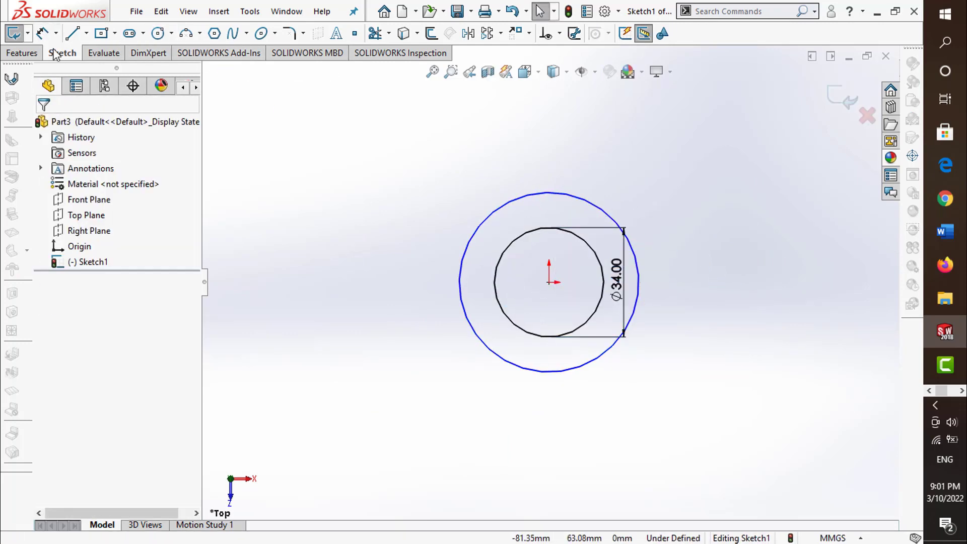
# Dimension the outer circle to Ø36 and exit the sketch
pyautogui.click(460, 260)
pyautogui.click(422, 267)
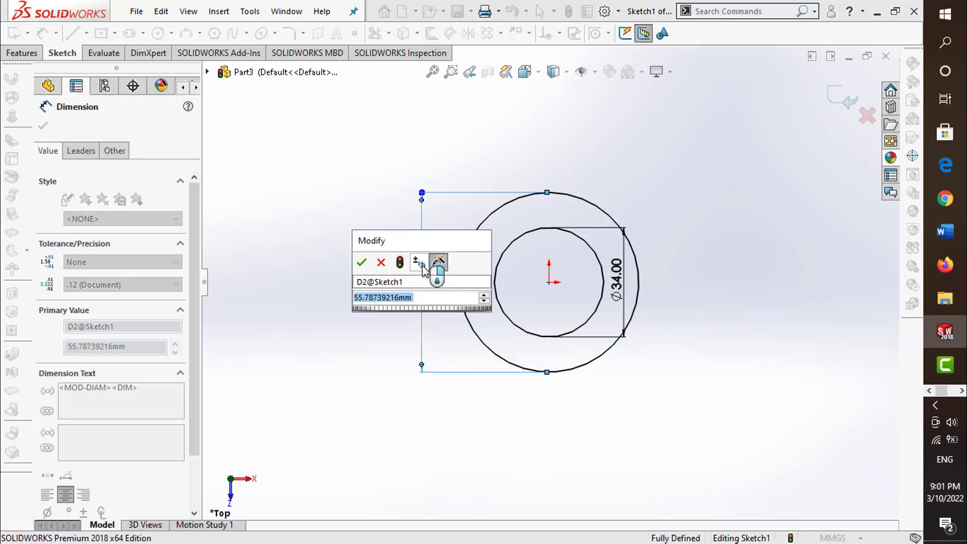
pyautogui.write('34')
pyautogui.press('Return')
pyautogui.press('Escape')
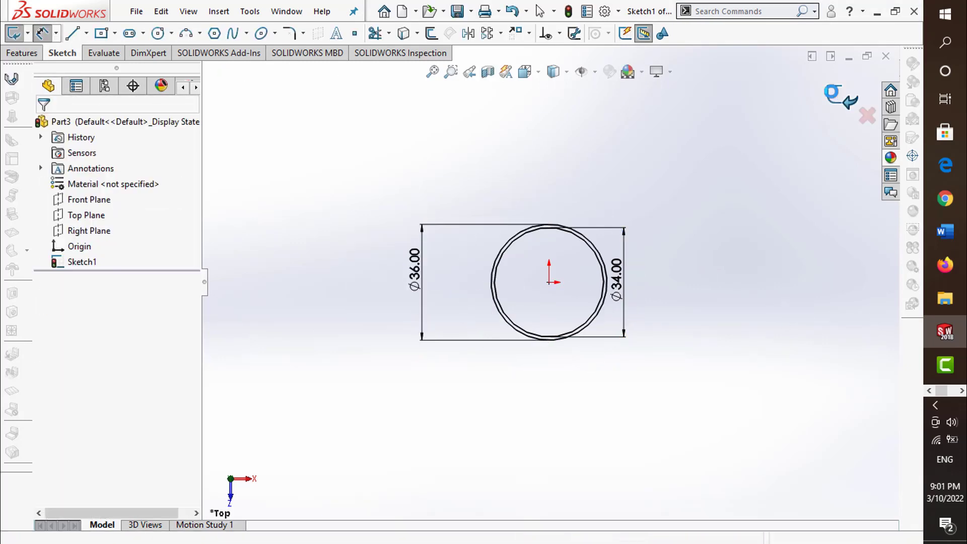
pyautogui.click(840, 97)
pyautogui.click(22, 53)
# Extrude the ring sketch 33 mm with a Mid Plane end condition
pyautogui.click(13, 33)
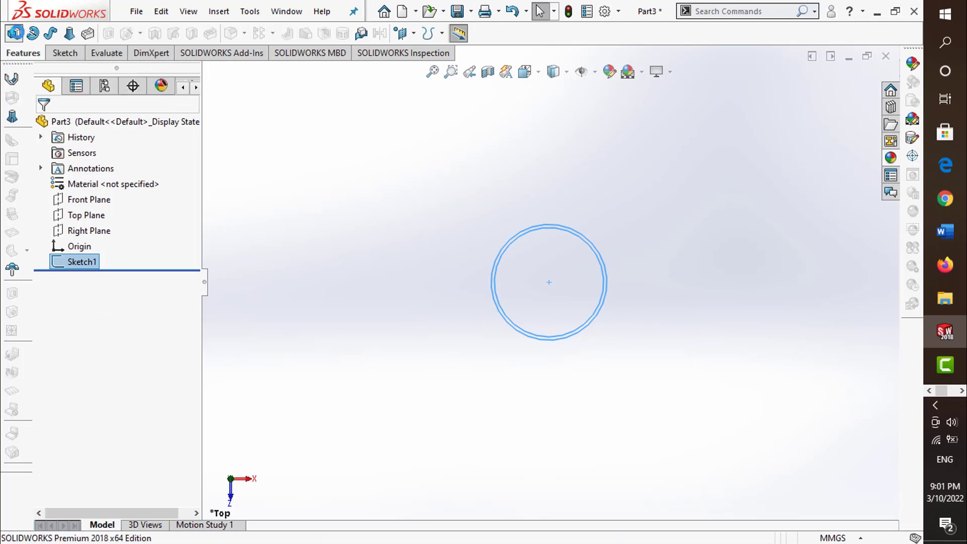
pyautogui.write('33')
pyautogui.press('Return')
pyautogui.click(126, 211)
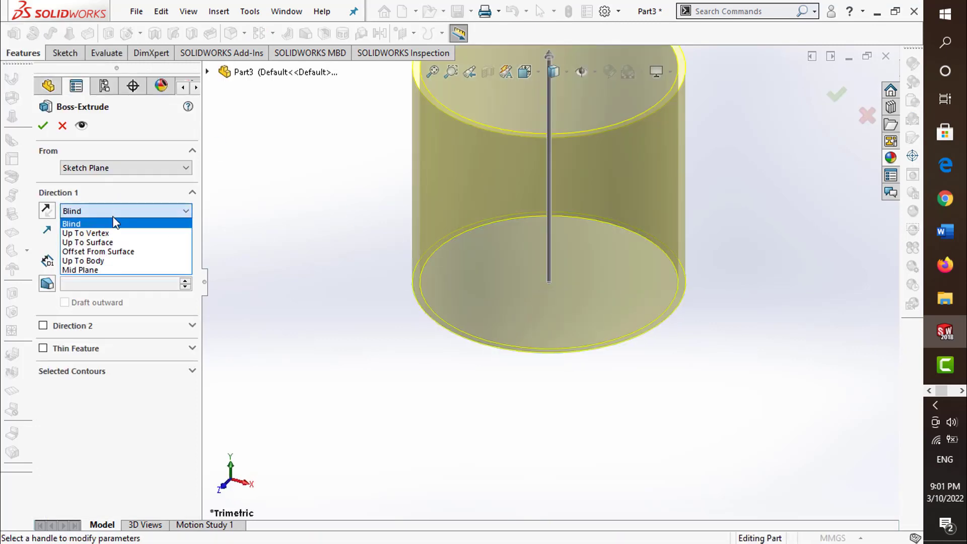
pyautogui.click(81, 270)
pyautogui.click(836, 99)
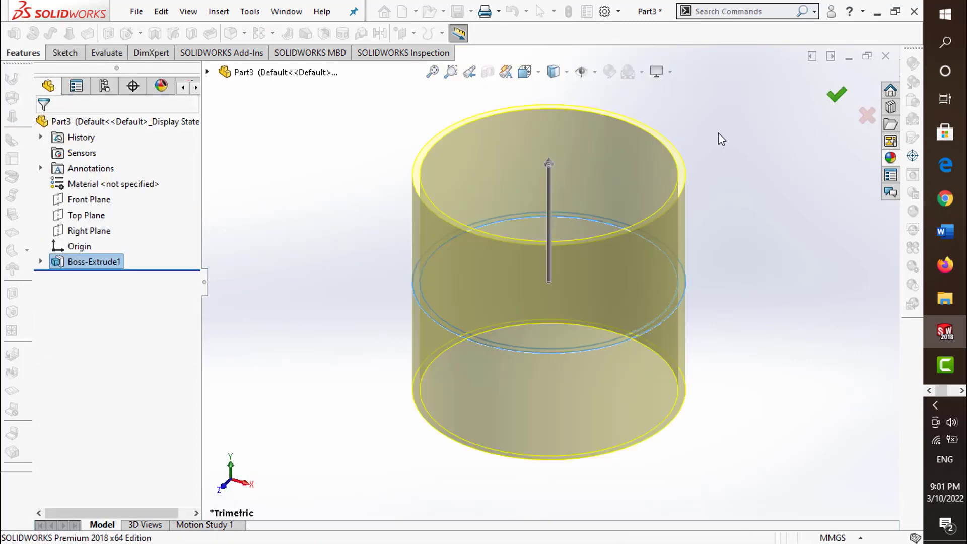
# Sketch a circle at the origin on the Front Plane
pyautogui.click(62, 53)
pyautogui.click(14, 33)
pyautogui.click(212, 73)
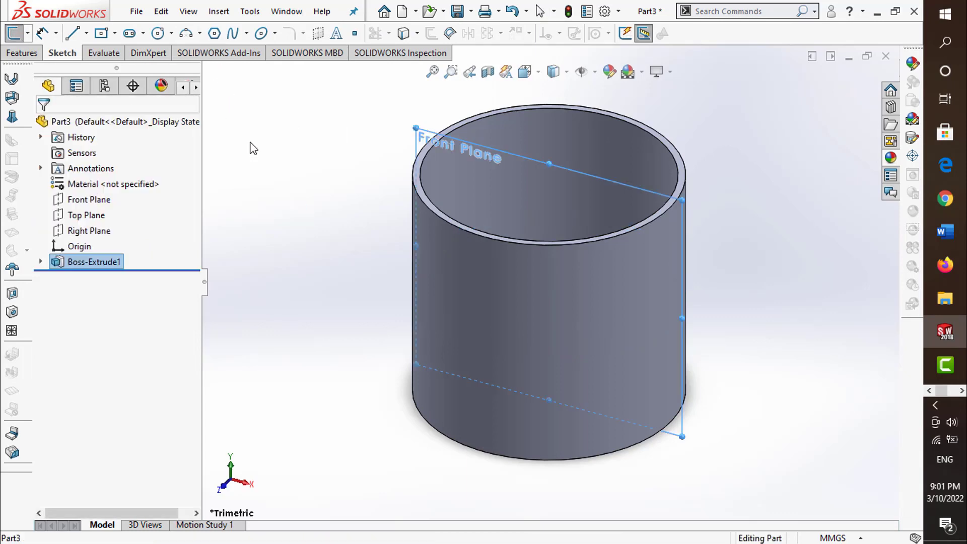
pyautogui.click(271, 149)
pyautogui.press('c')
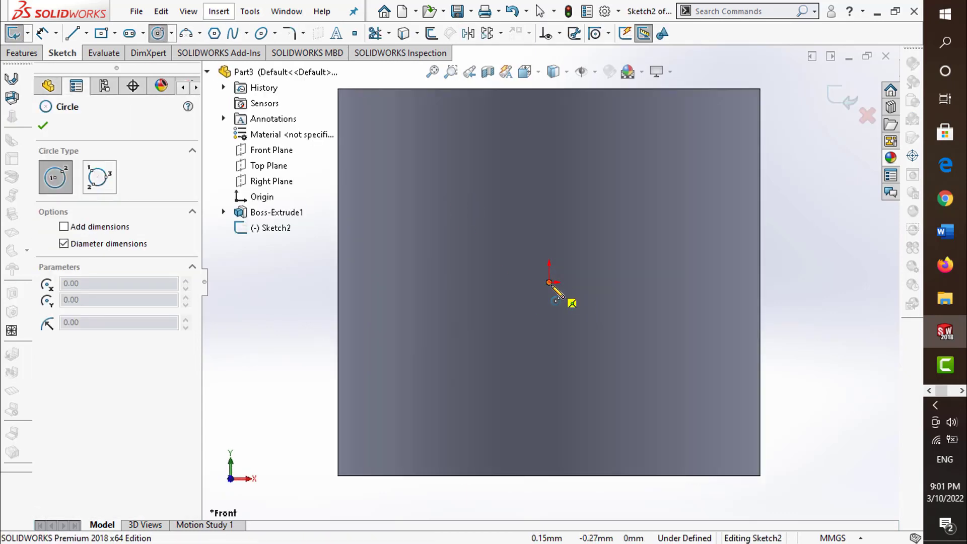
pyautogui.click(549, 282)
pyautogui.press('Escape')
# Switch to hidden-lines-removed display, dimension the circle to Ø4 and exit the sketch
pyautogui.click(555, 72)
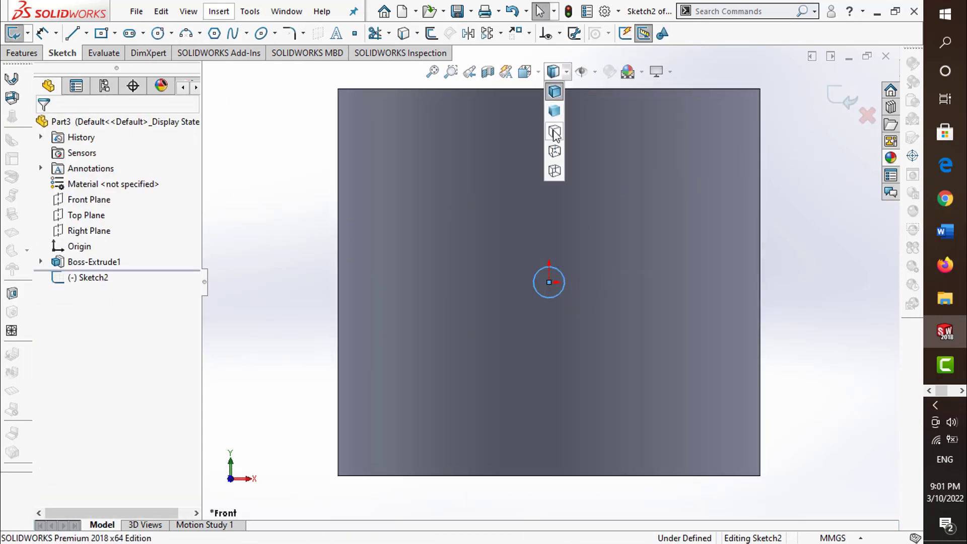
pyautogui.click(554, 132)
pyautogui.click(565, 285)
pyautogui.click(596, 282)
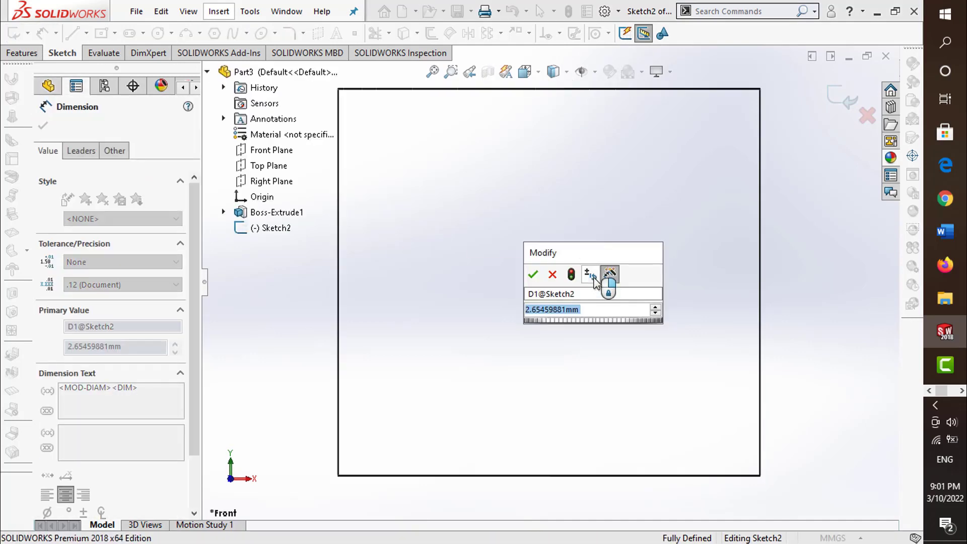
pyautogui.write('4')
pyautogui.press('Return')
pyautogui.click(841, 100)
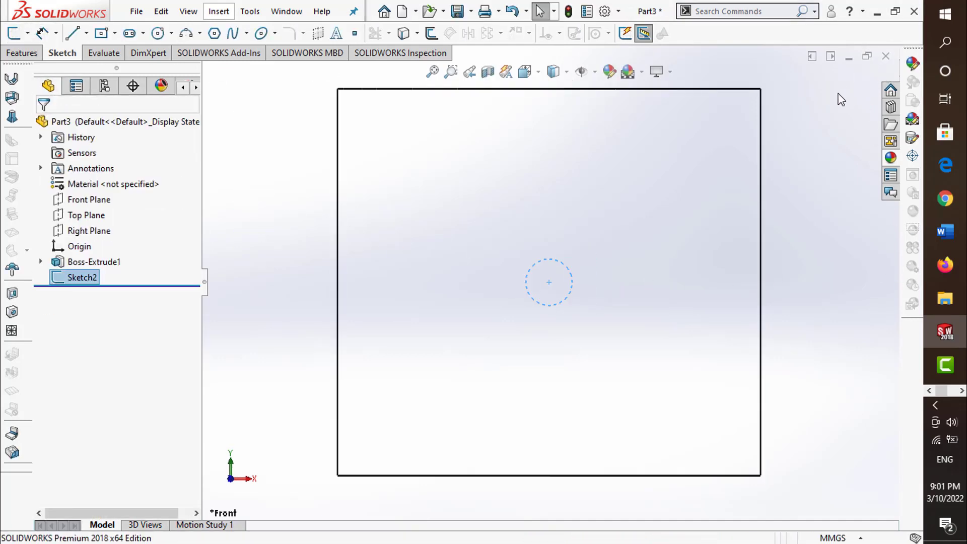
# Cut the Ø4 circle as an Extruded Cut, Through All in both directions
pyautogui.click(17, 54)
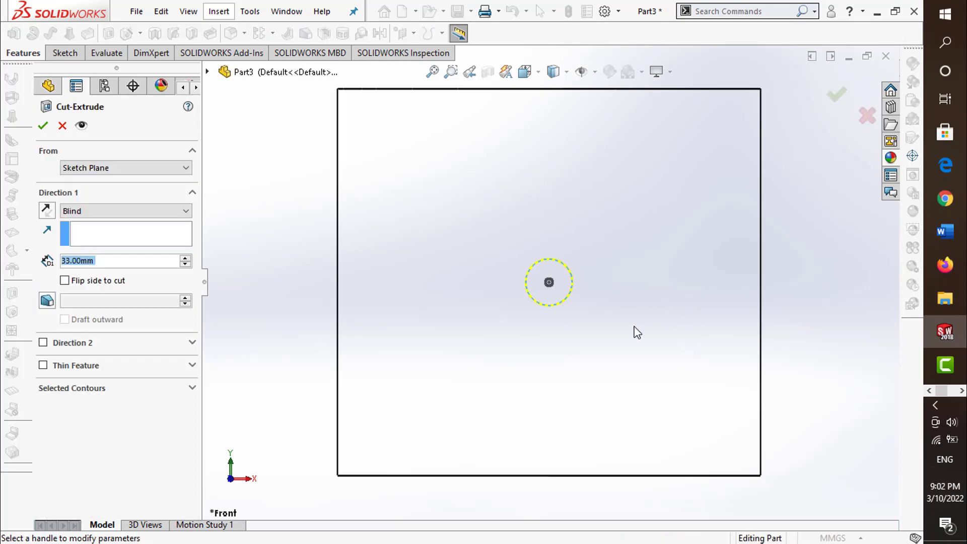
pyautogui.click(126, 210)
pyautogui.click(83, 232)
pyautogui.click(121, 210)
pyautogui.click(115, 244)
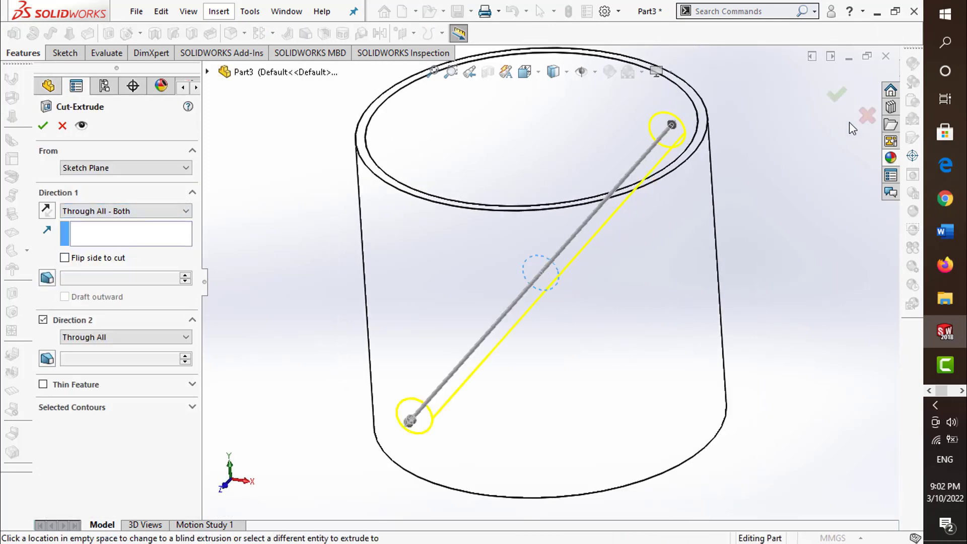
pyautogui.click(837, 94)
pyautogui.click(469, 71)
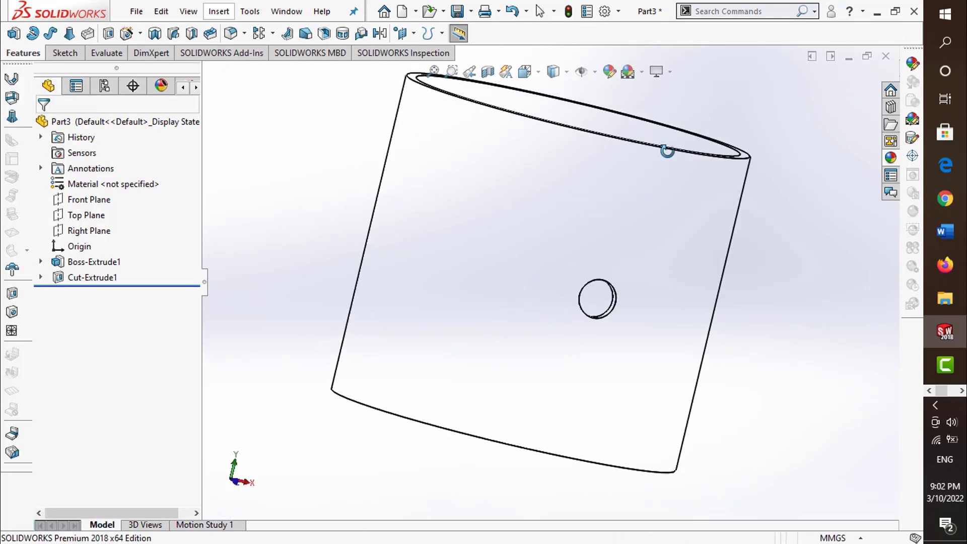
# Save the tube under the file name Part4 in the dong co folder, then close it
pyautogui.click(457, 12)
pyautogui.press('BackSpace')
pyautogui.write('4')
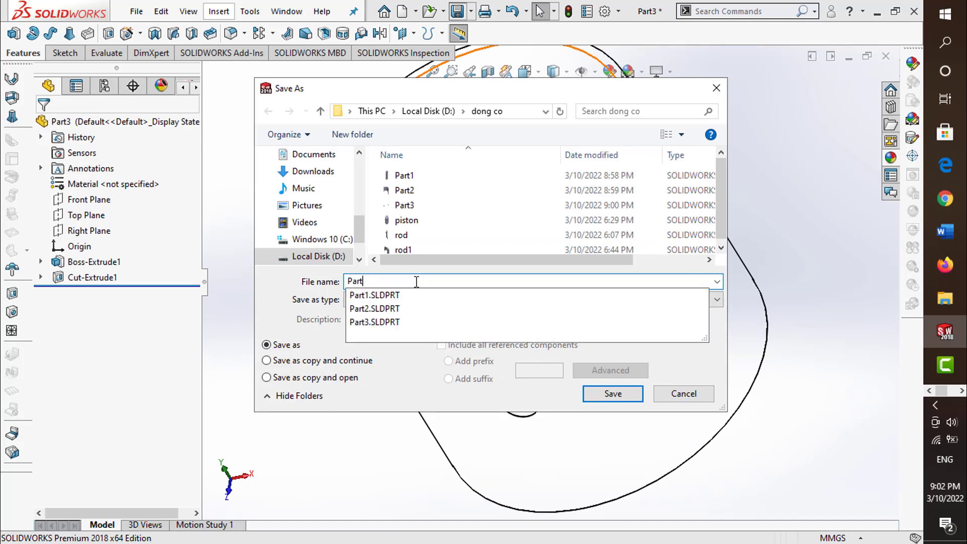
pyautogui.click(639, 395)
pyautogui.click(886, 56)
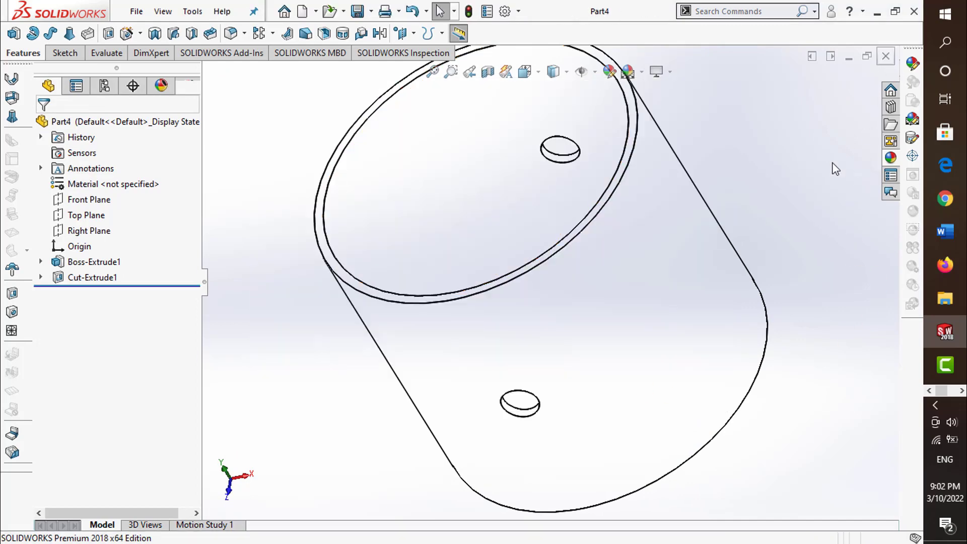